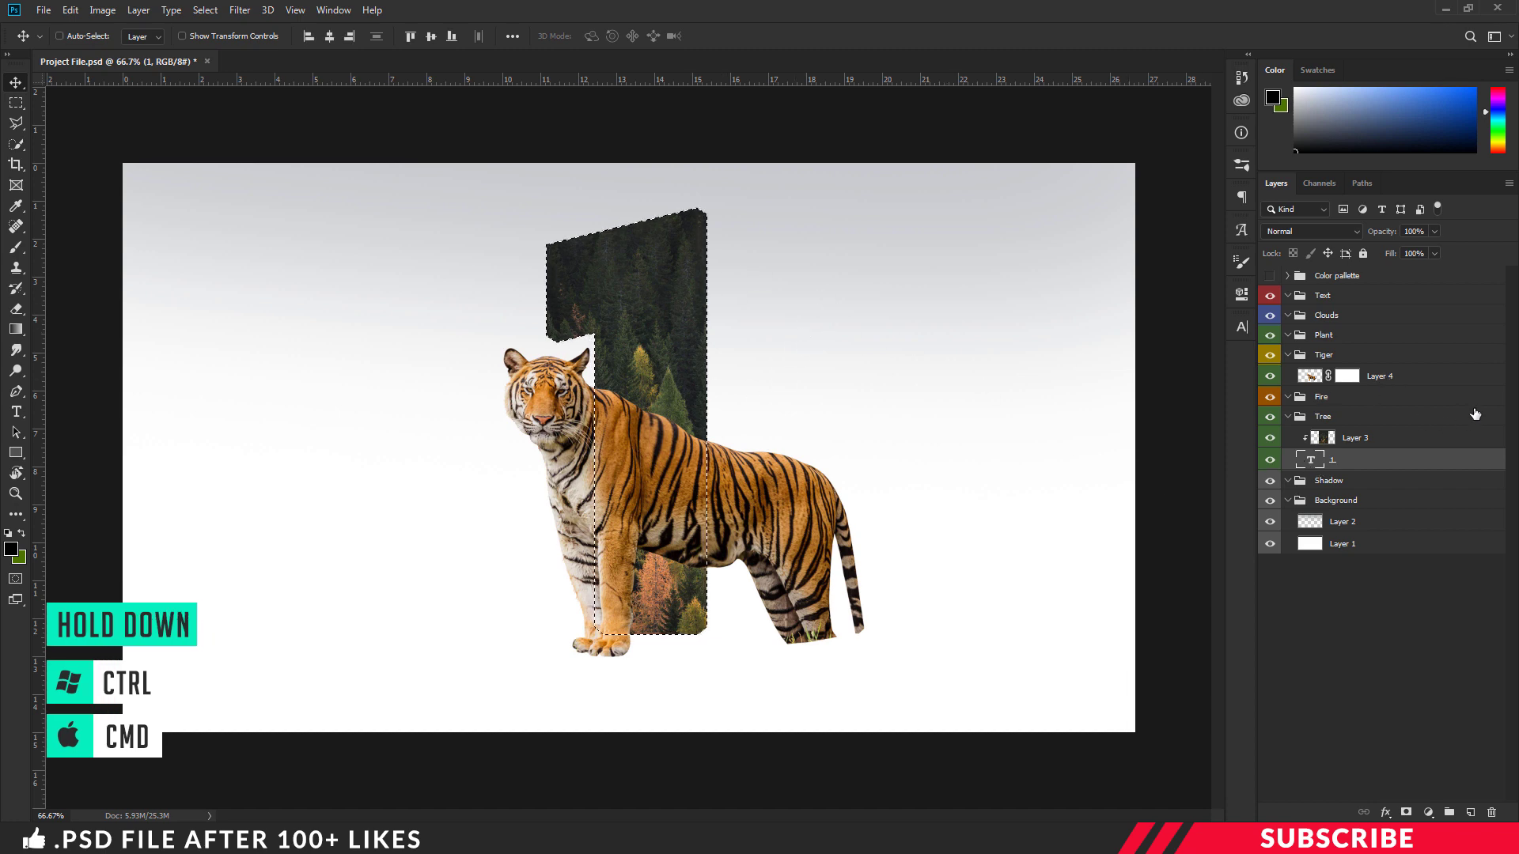
Target the tiger layer's mask and invert the selection around the number 1.
{"action": "left_click", "coordinate": [1340, 376]}
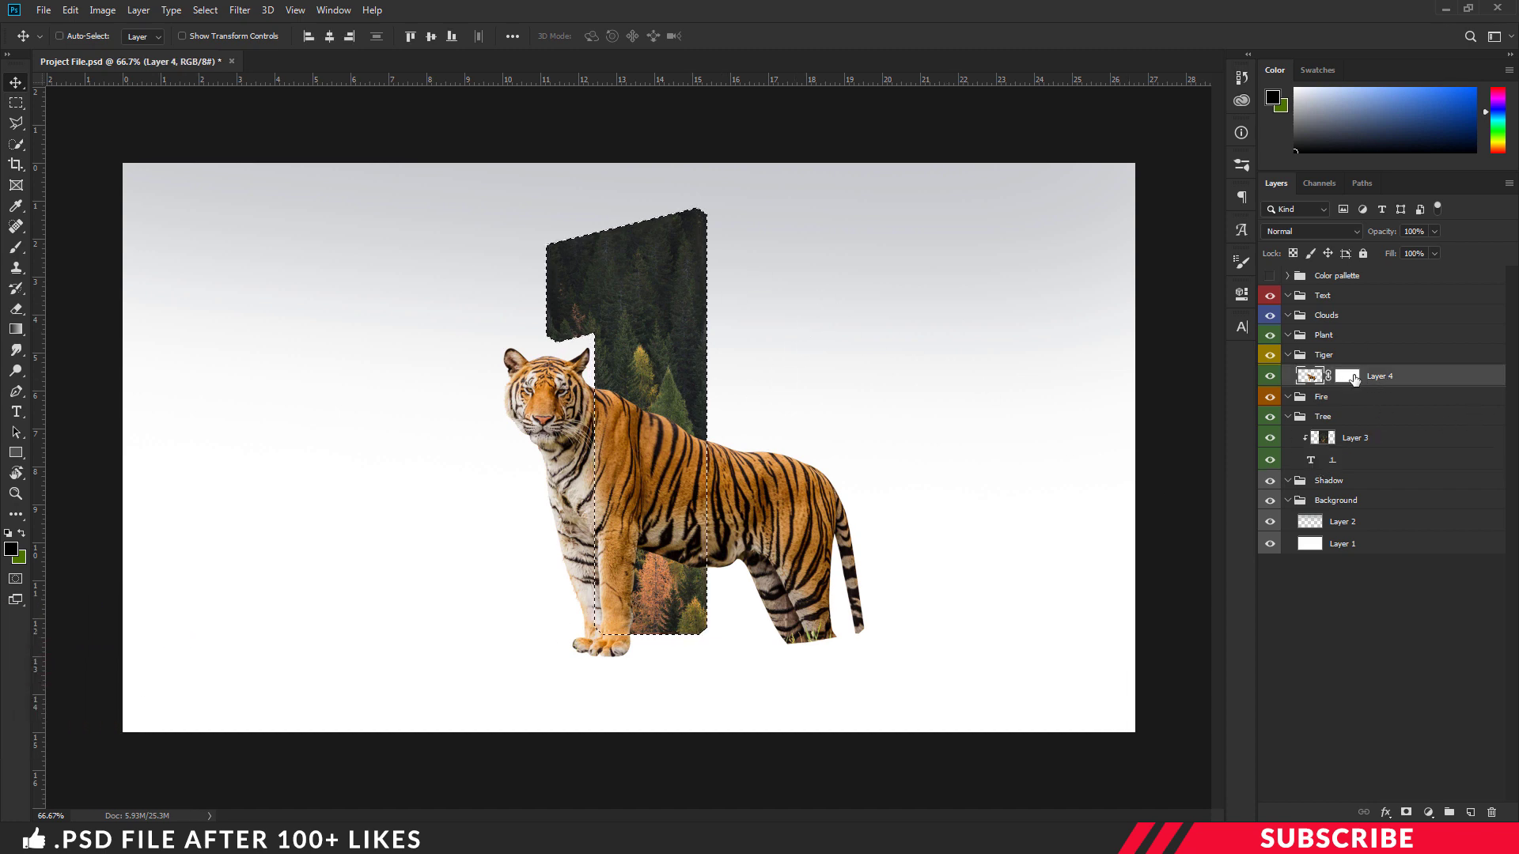
{"action": "left_click", "coordinate": [1353, 377]}
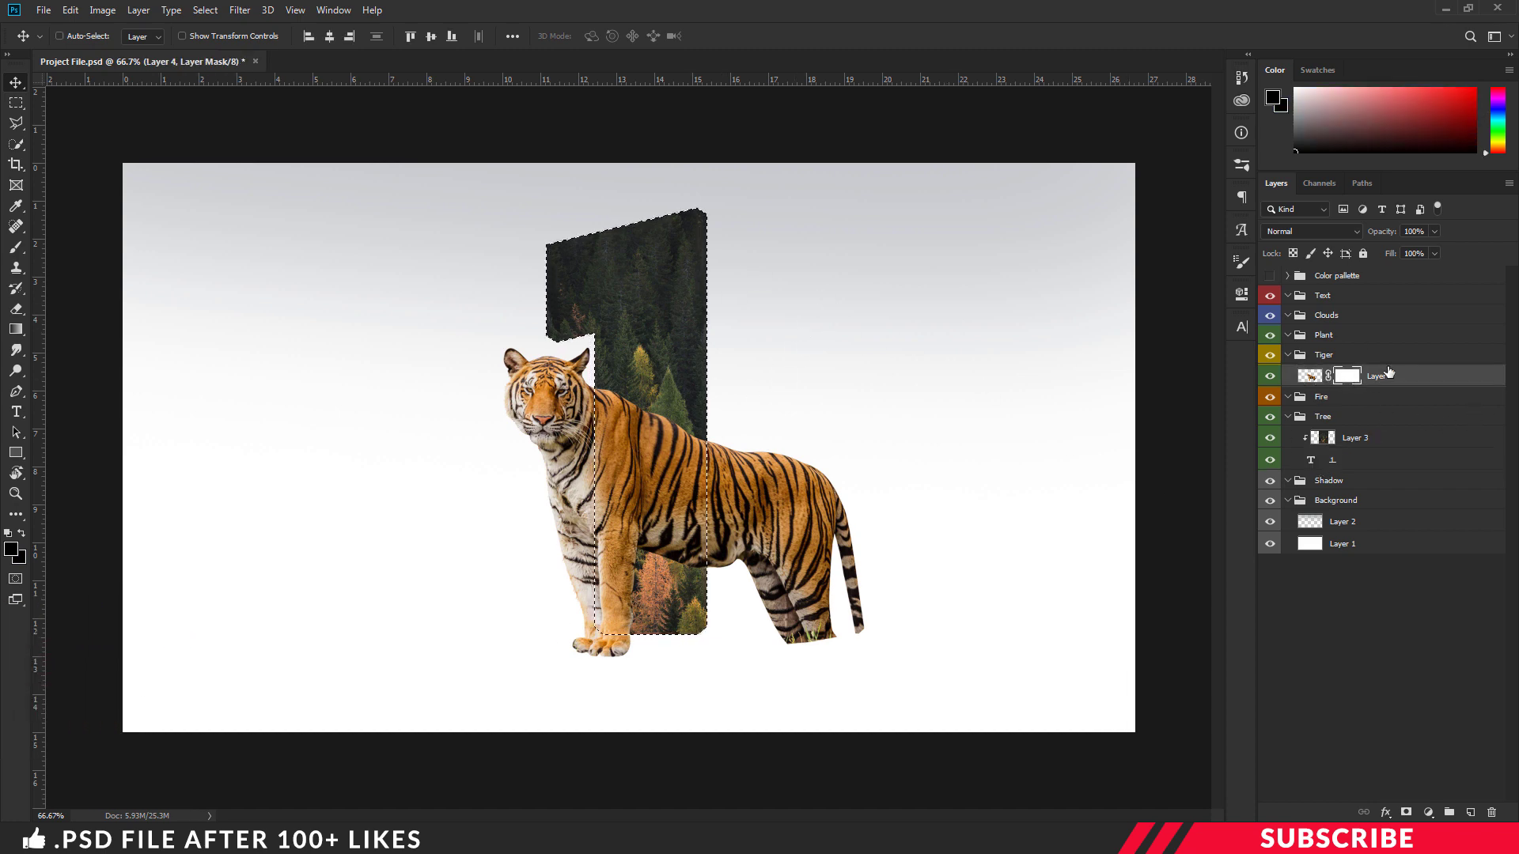
{"action": "left_click", "coordinate": [205, 11]}
{"action": "left_click", "coordinate": [236, 78]}
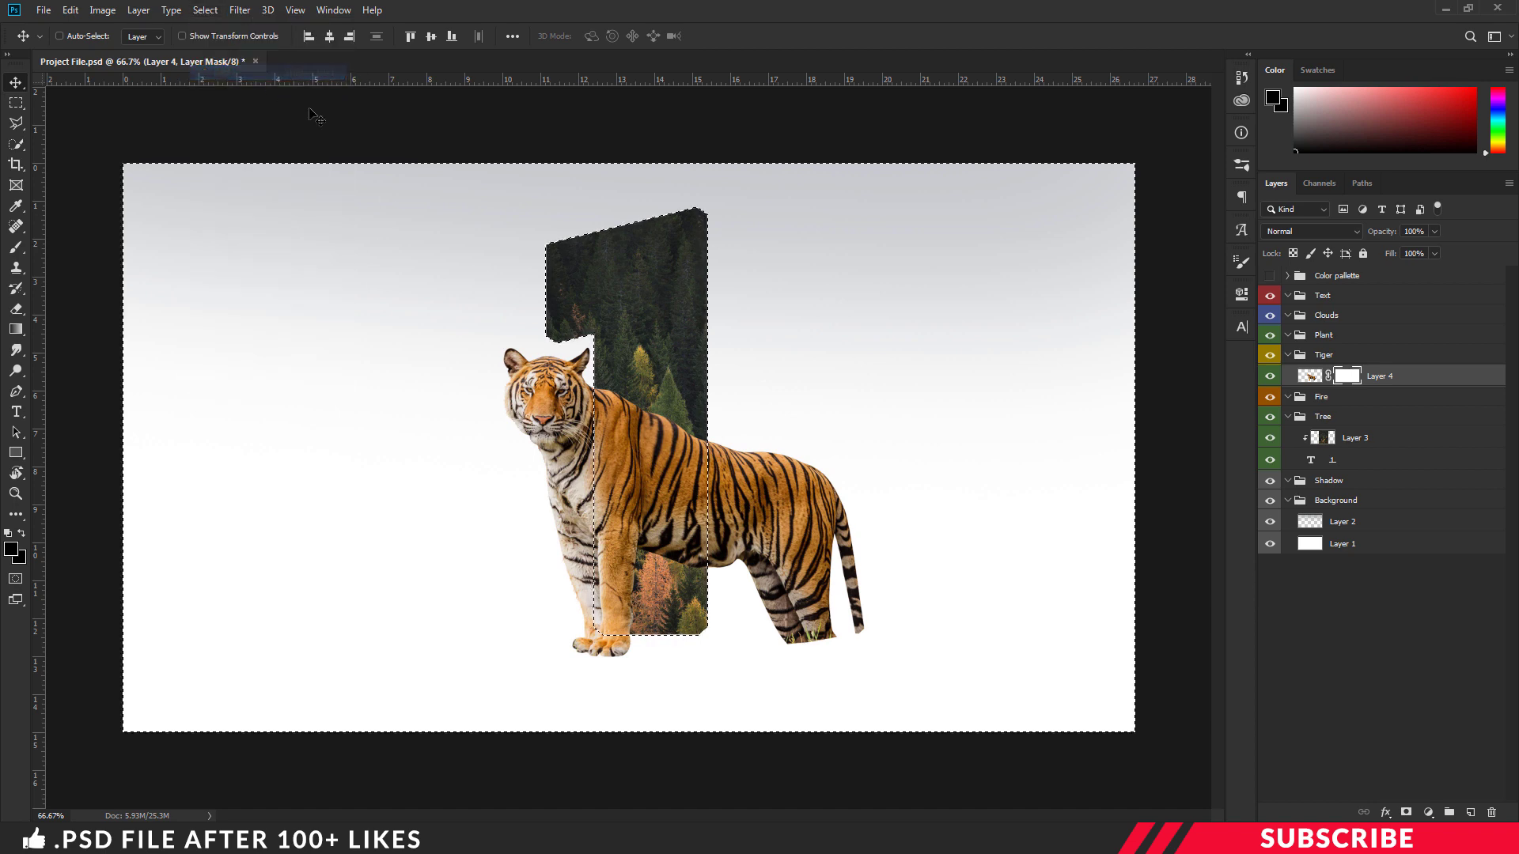
Set up a hard round pressure-opacity brush with black (000000) foreground colour and 100% flow.
{"action": "left_click", "coordinate": [13, 548]}
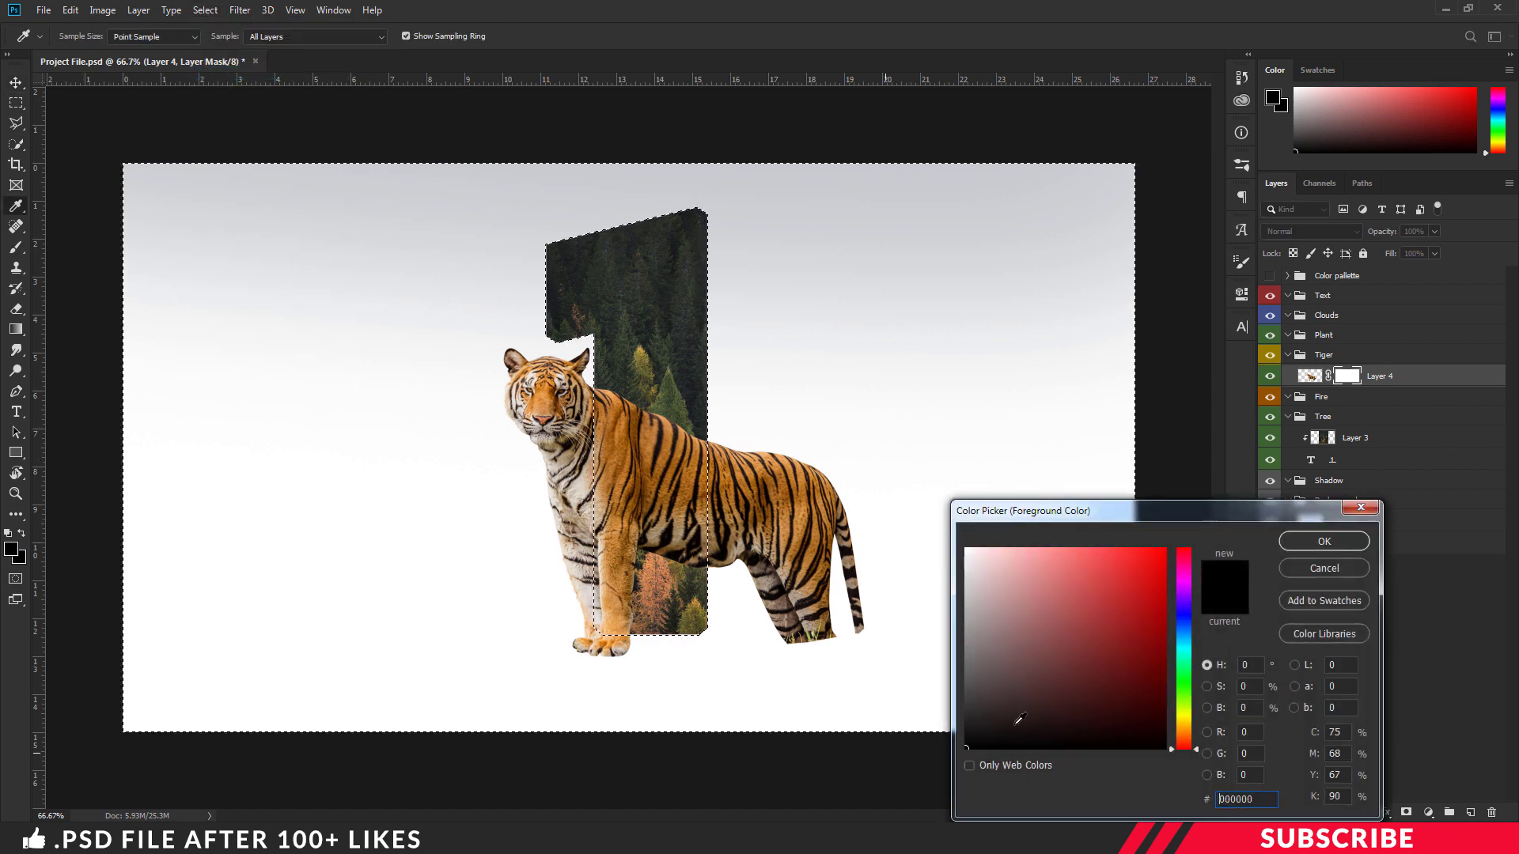
{"action": "left_click", "coordinate": [1335, 547]}
{"action": "key", "text": "b"}
{"action": "left_click", "coordinate": [83, 36]}
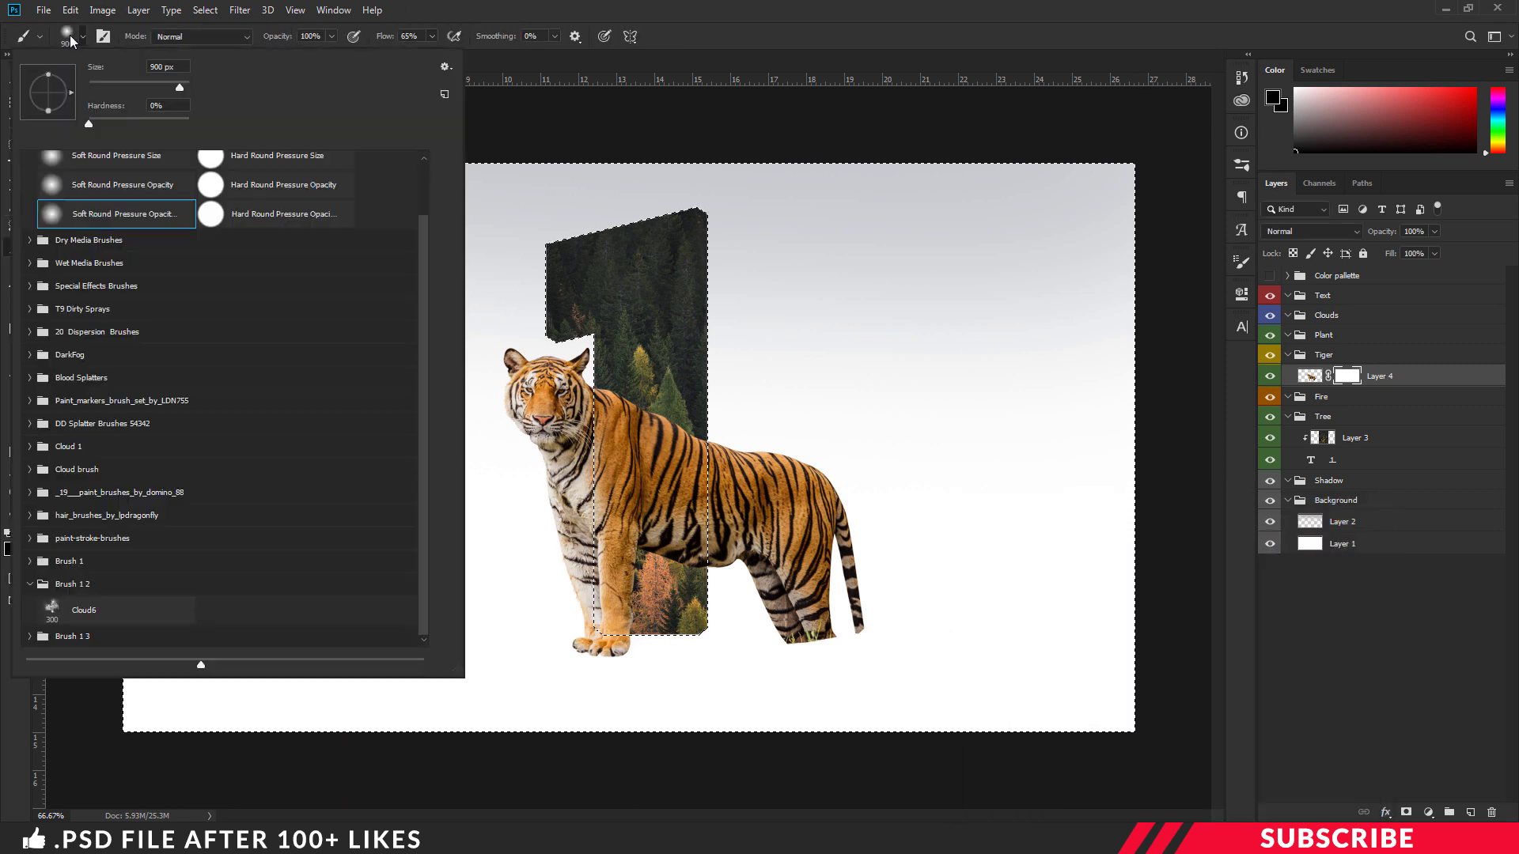
{"action": "left_click", "coordinate": [278, 215]}
{"action": "left_click", "coordinate": [802, 26]}
{"action": "left_click", "coordinate": [431, 36]}
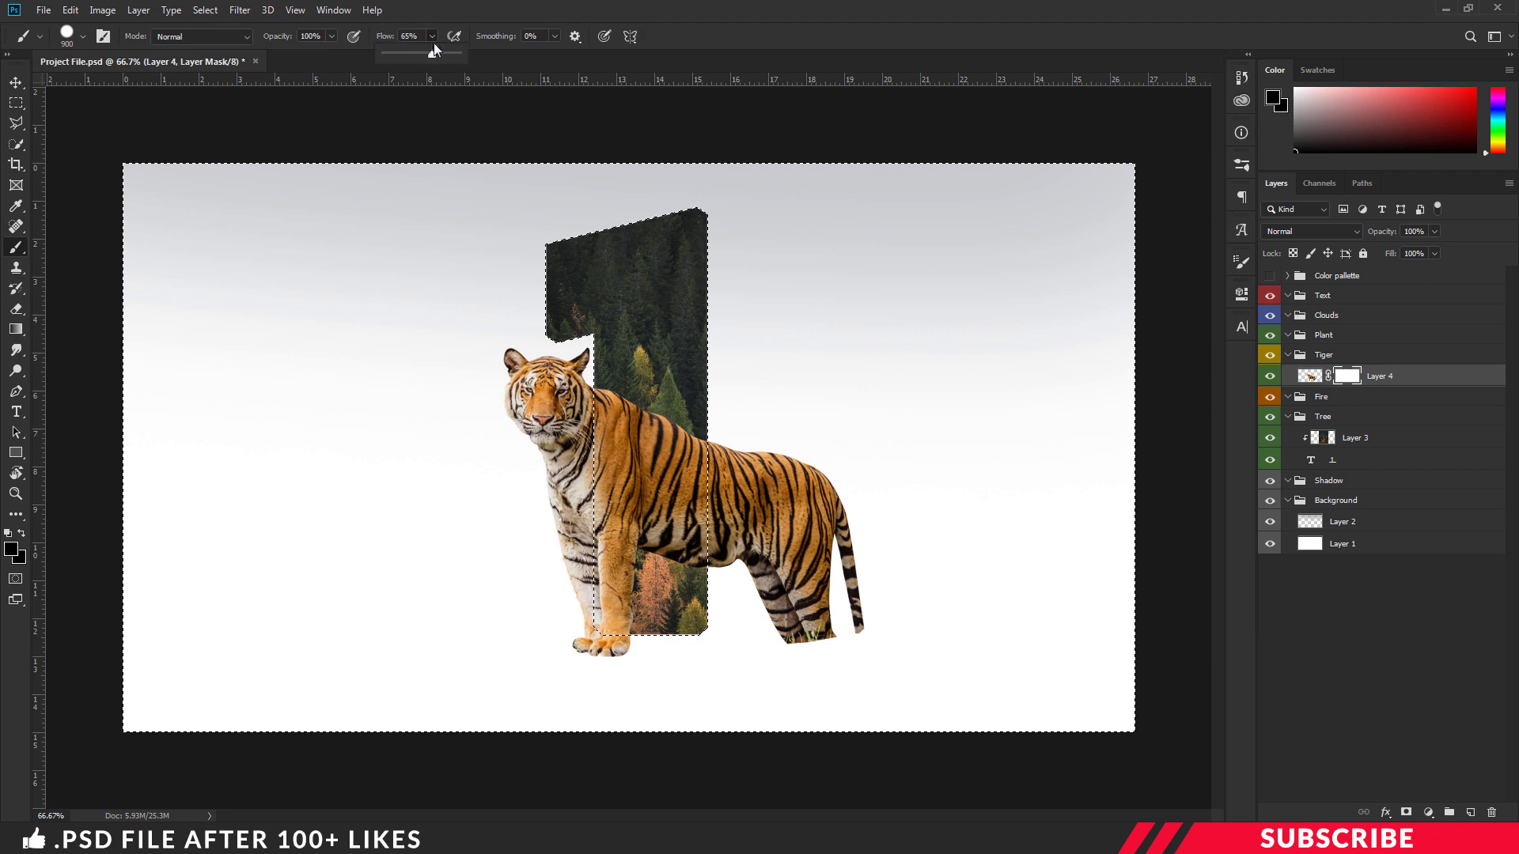
{"action": "left_click_drag", "start_coordinate": [432, 52], "coordinate": [597, 71]}
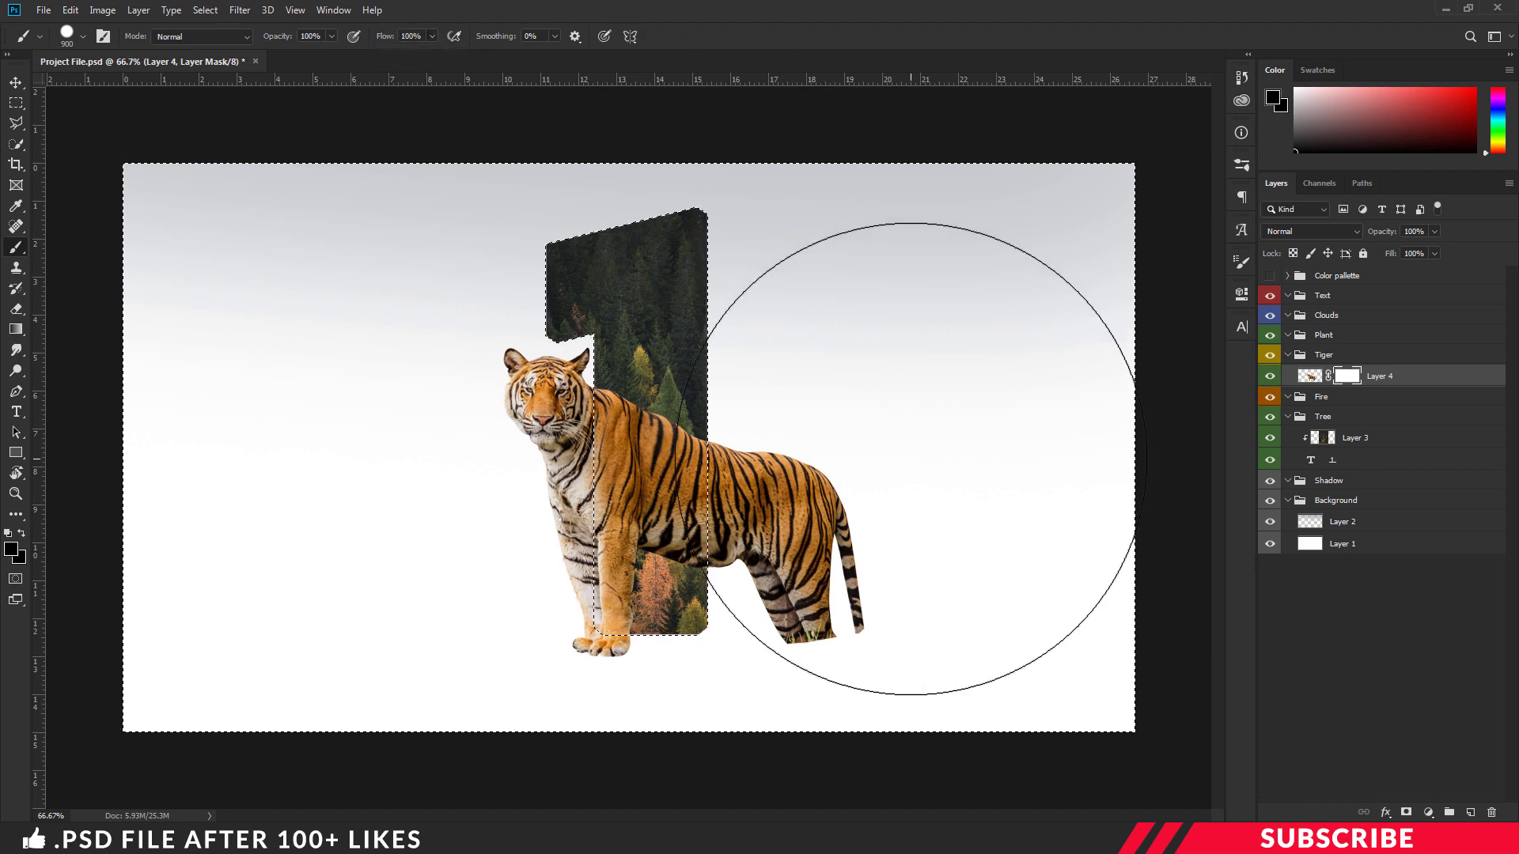
Mask out the tiger's hindquarters beyond the number's edge with a 400 px brush, and clear the selection.
{"action": "key", "text": "bracketleft"}
{"action": "key", "text": "bracketleft"}
{"action": "key", "text": "bracketleft"}
{"action": "key", "text": "bracketleft"}
{"action": "key", "text": "bracketleft"}
{"action": "mouse_move", "coordinate": [849, 458]}
{"action": "left_mouse_down"}
{"action": "mouse_move", "coordinate": [788, 456]}
{"action": "mouse_move", "coordinate": [784, 513]}
{"action": "mouse_move", "coordinate": [796, 579]}
{"action": "mouse_move", "coordinate": [867, 576]}
{"action": "left_mouse_up"}
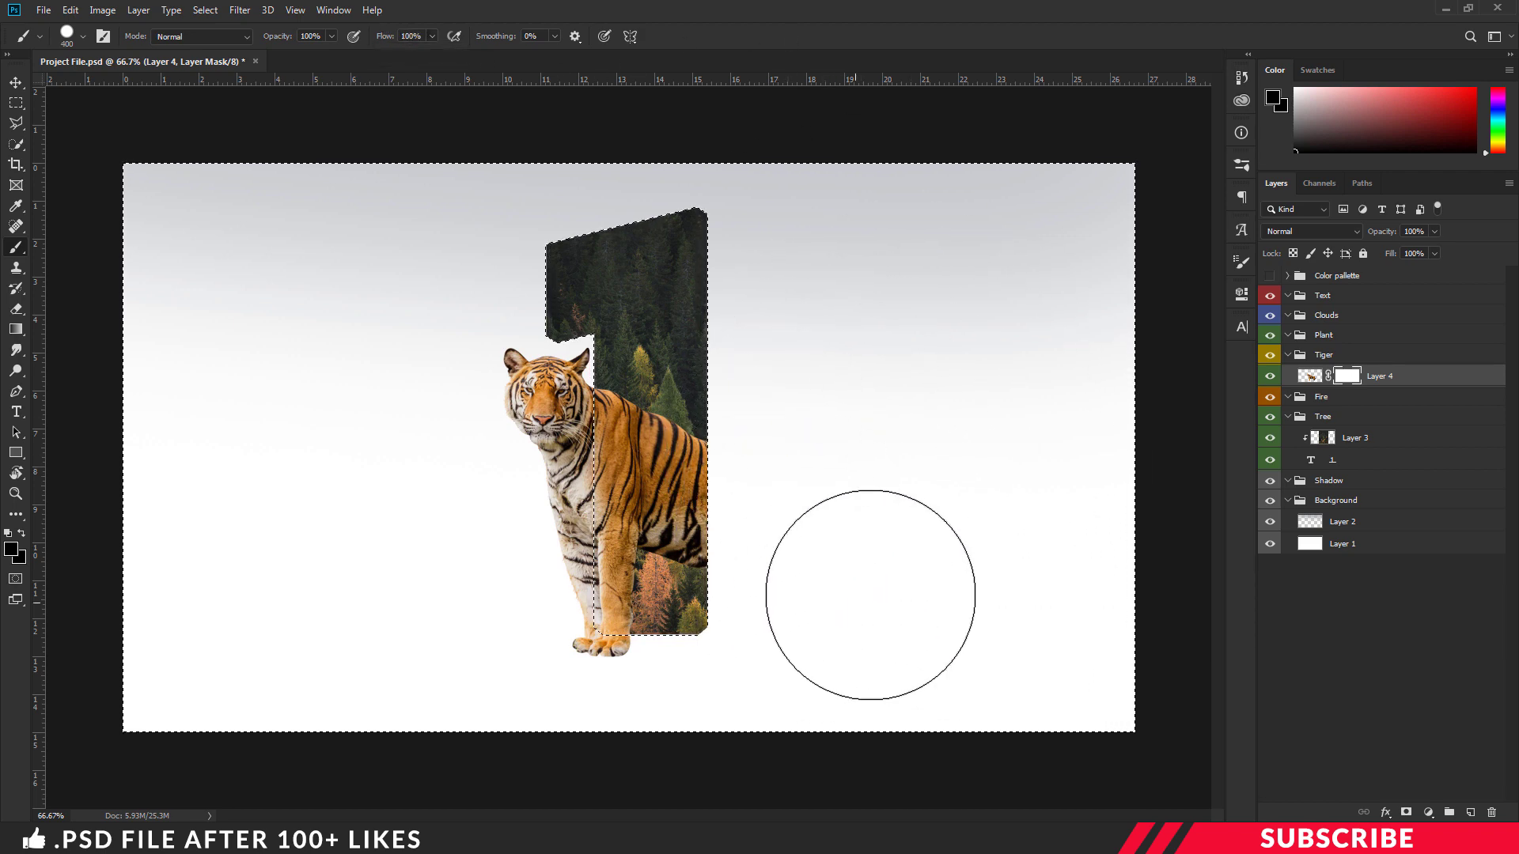
{"action": "key", "text": "ctrl+plus"}
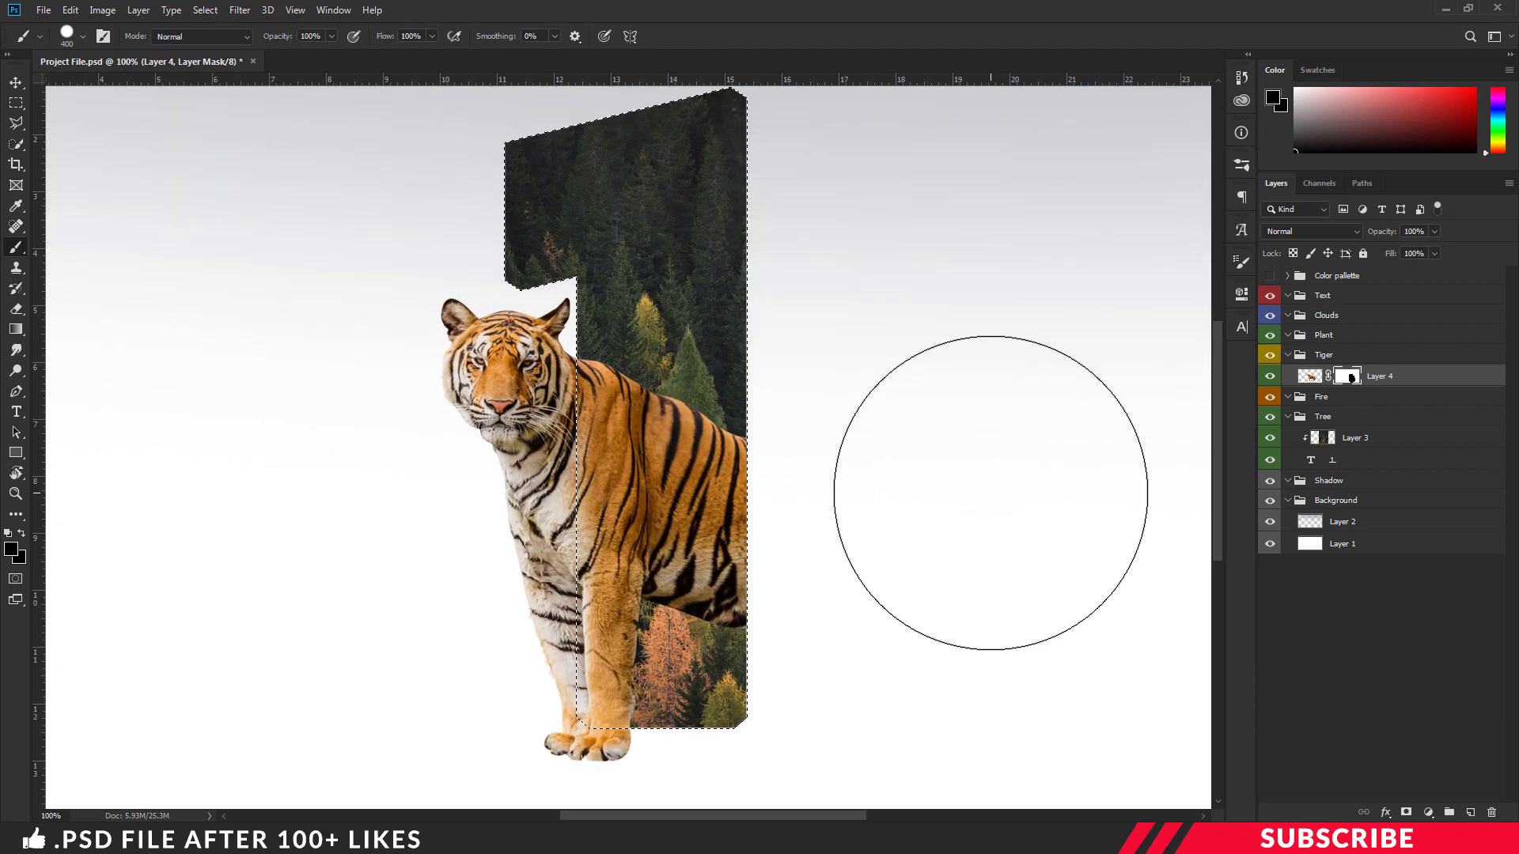
{"action": "key", "text": "ctrl+d"}
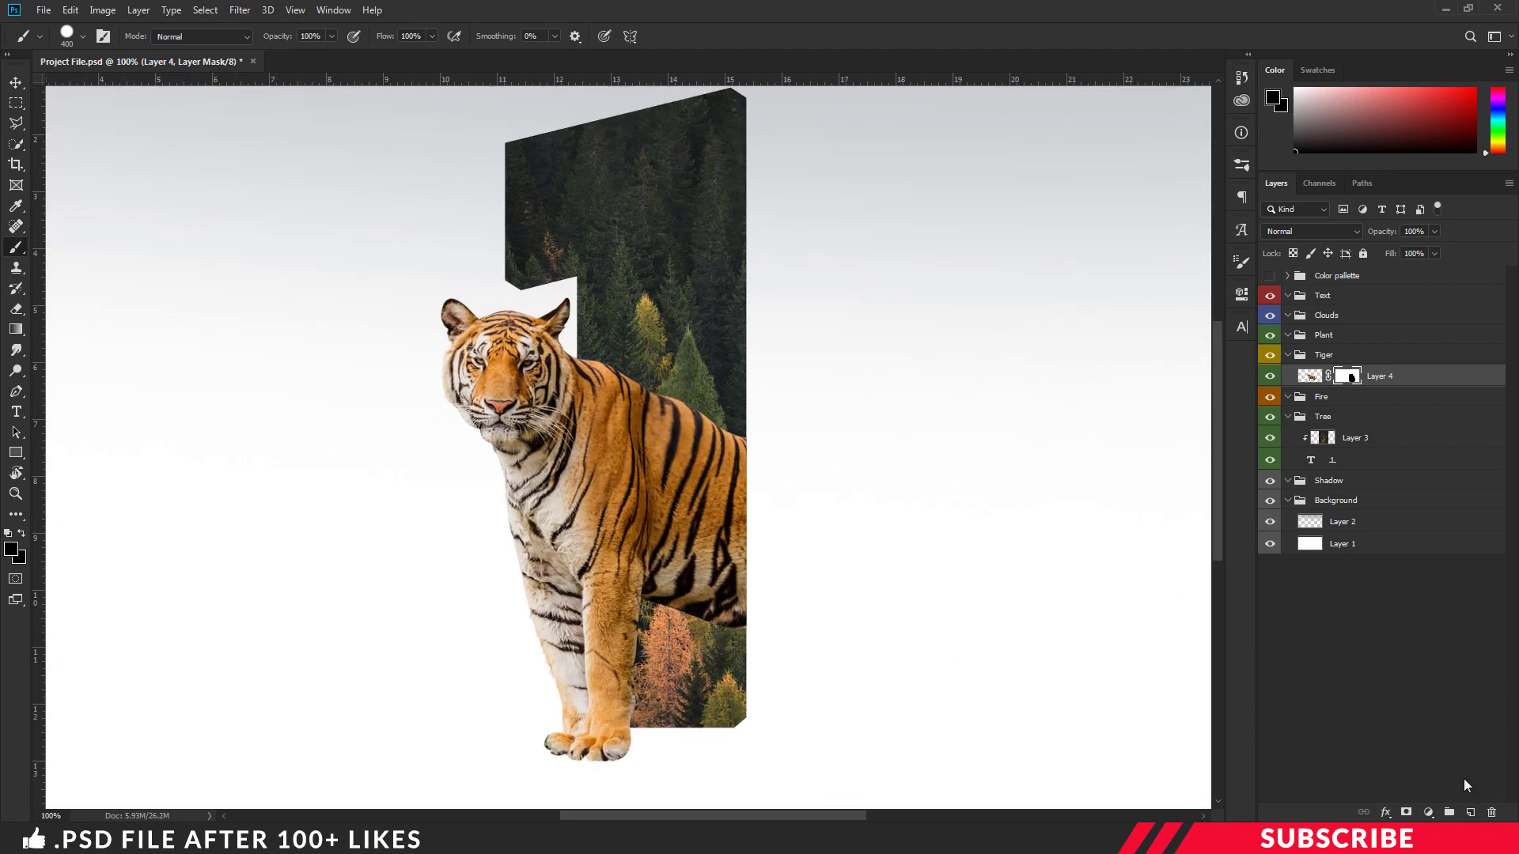
Add a new layer above the tiger and clip it to the tiger layer.
{"action": "left_click", "coordinate": [1469, 812]}
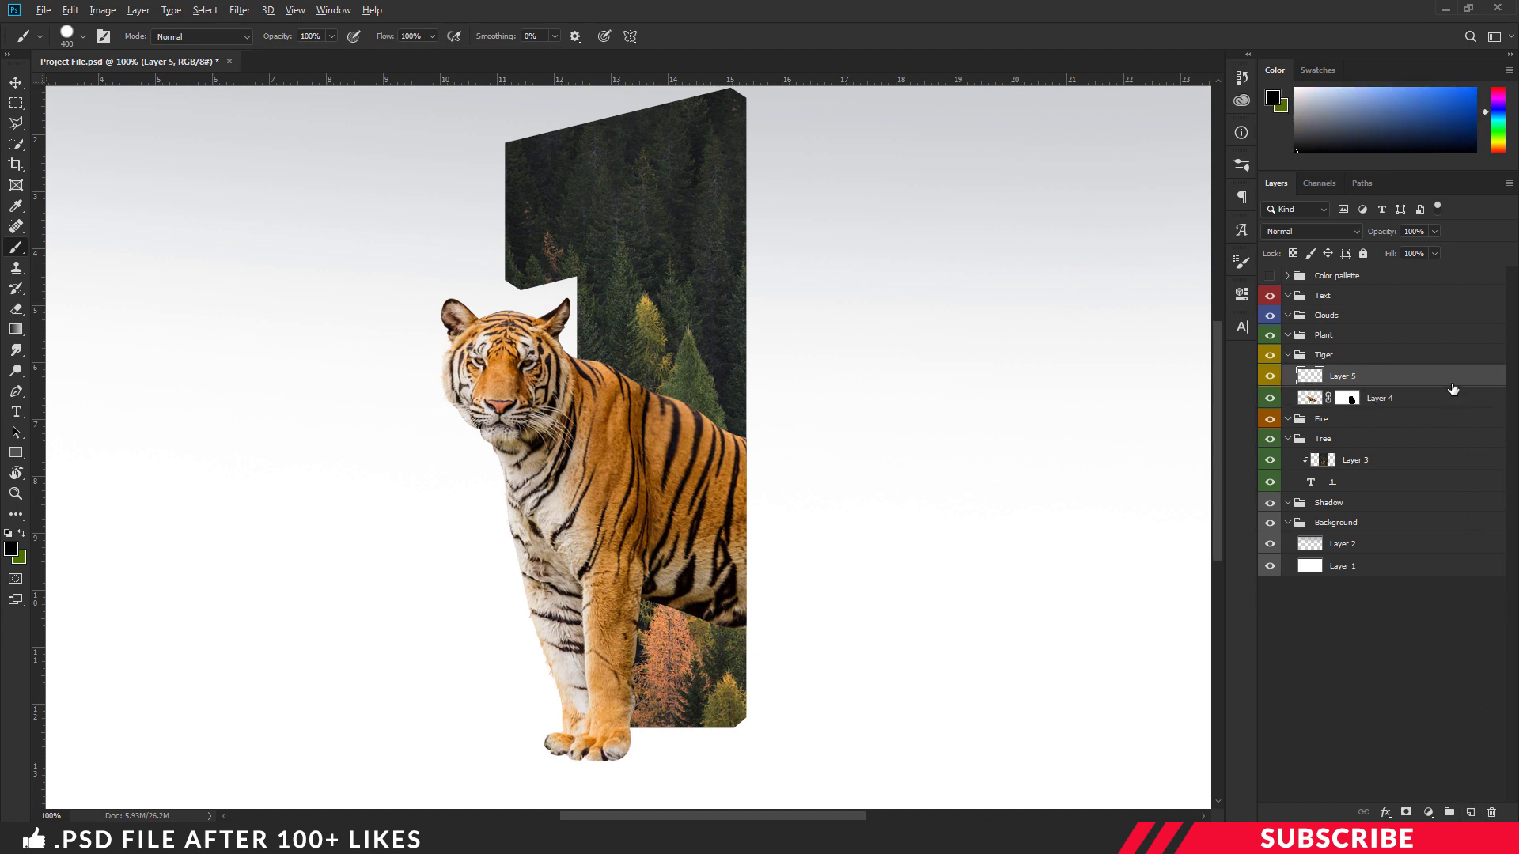
{"action": "key", "text": "ctrl+alt+g"}
{"action": "left_click", "coordinate": [1418, 381], "text": "alt"}
{"action": "right_click", "coordinate": [1358, 380]}
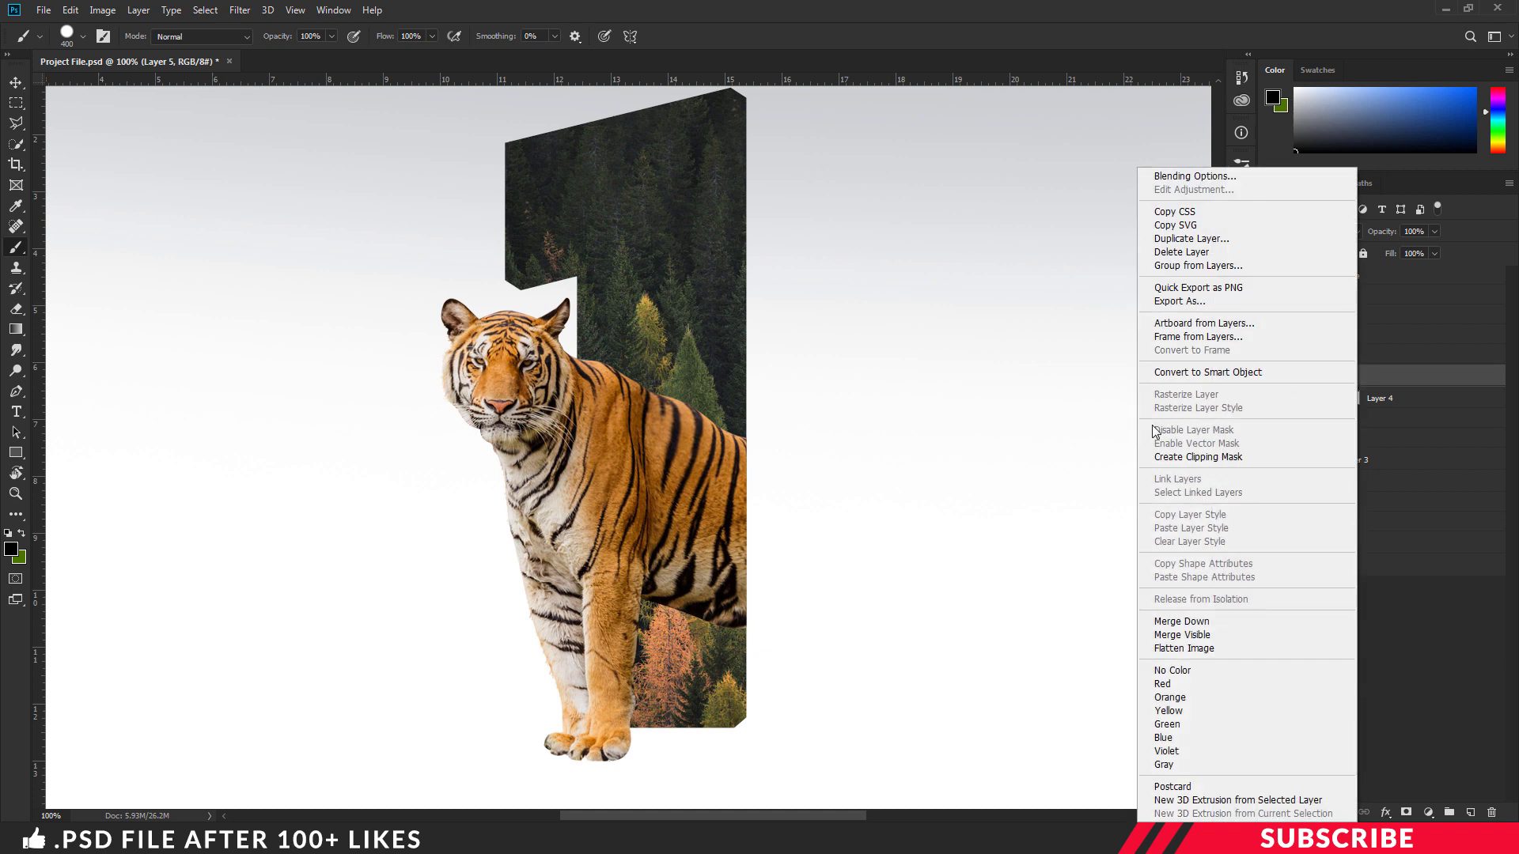
{"action": "left_click", "coordinate": [1194, 456]}
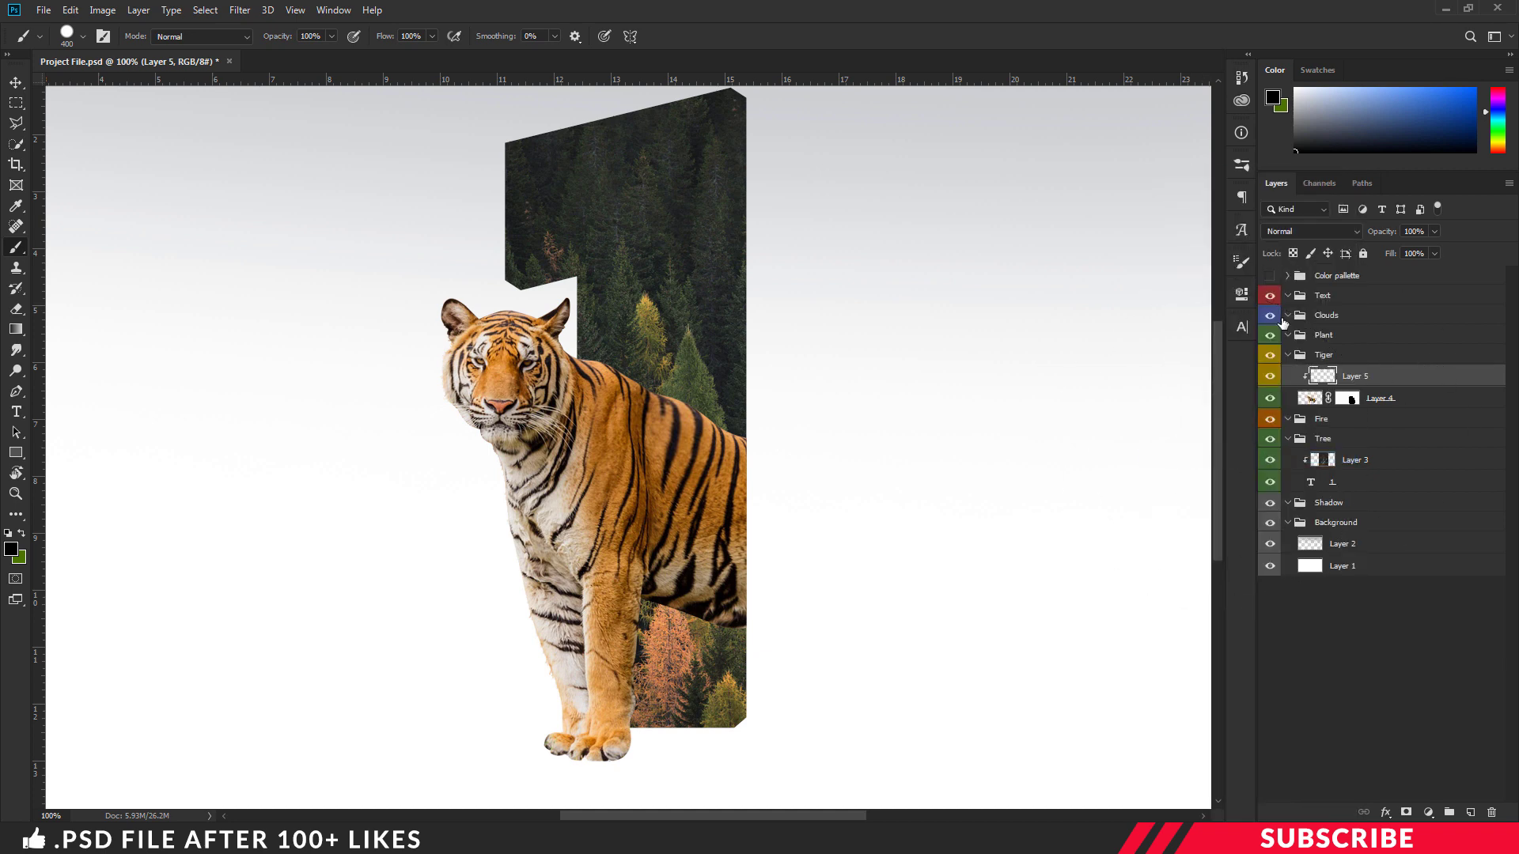
Paint black shading along the tiger's cut edge with a 150 px soft round pressure-opacity brush on the clipped layer.
{"action": "left_click", "coordinate": [12, 555]}
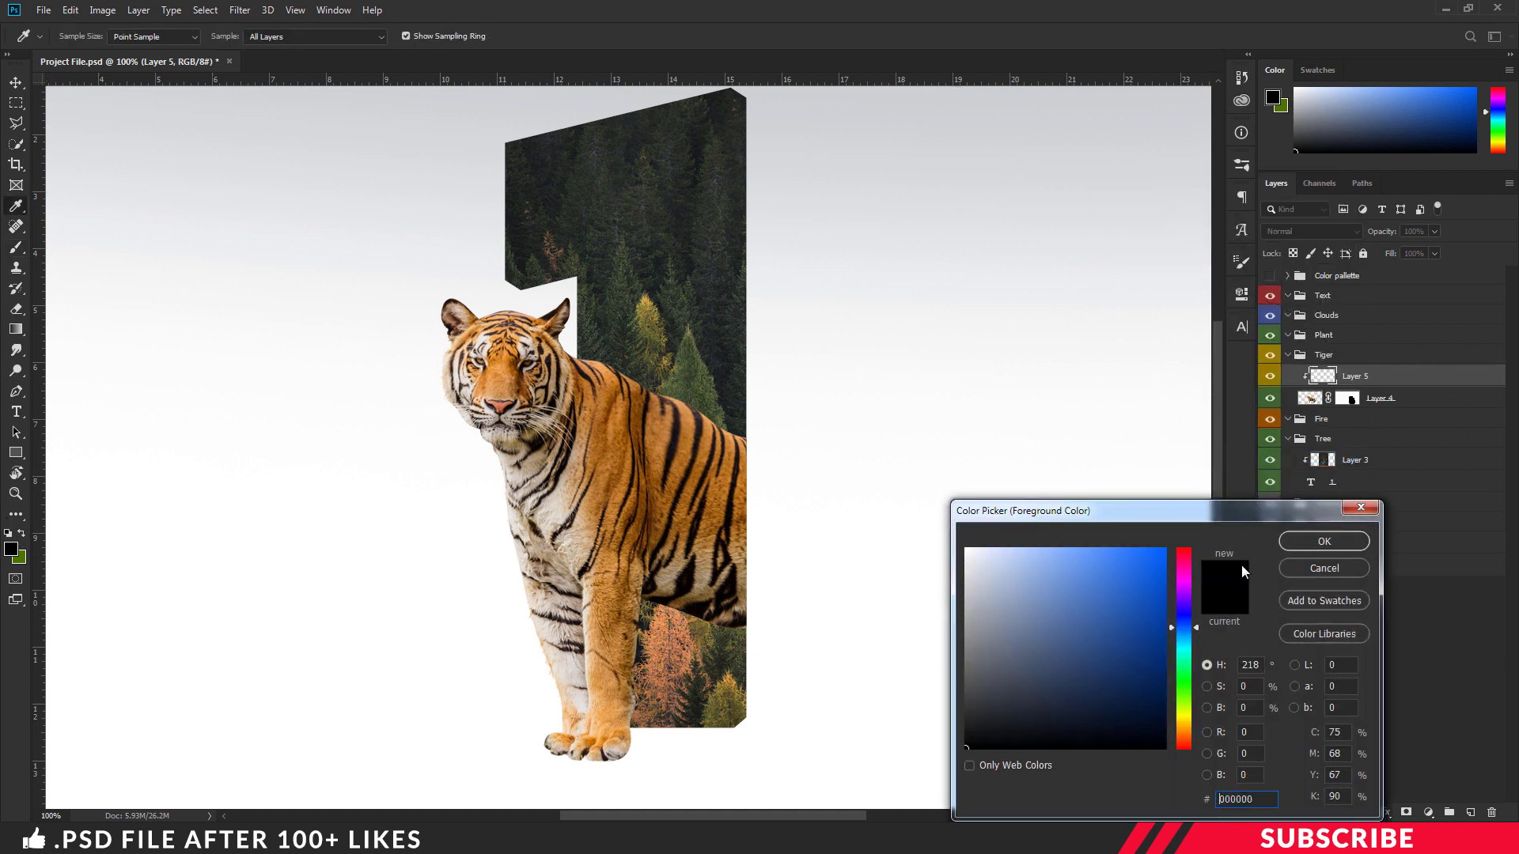
{"action": "left_click", "coordinate": [1317, 537]}
{"action": "left_click", "coordinate": [83, 37]}
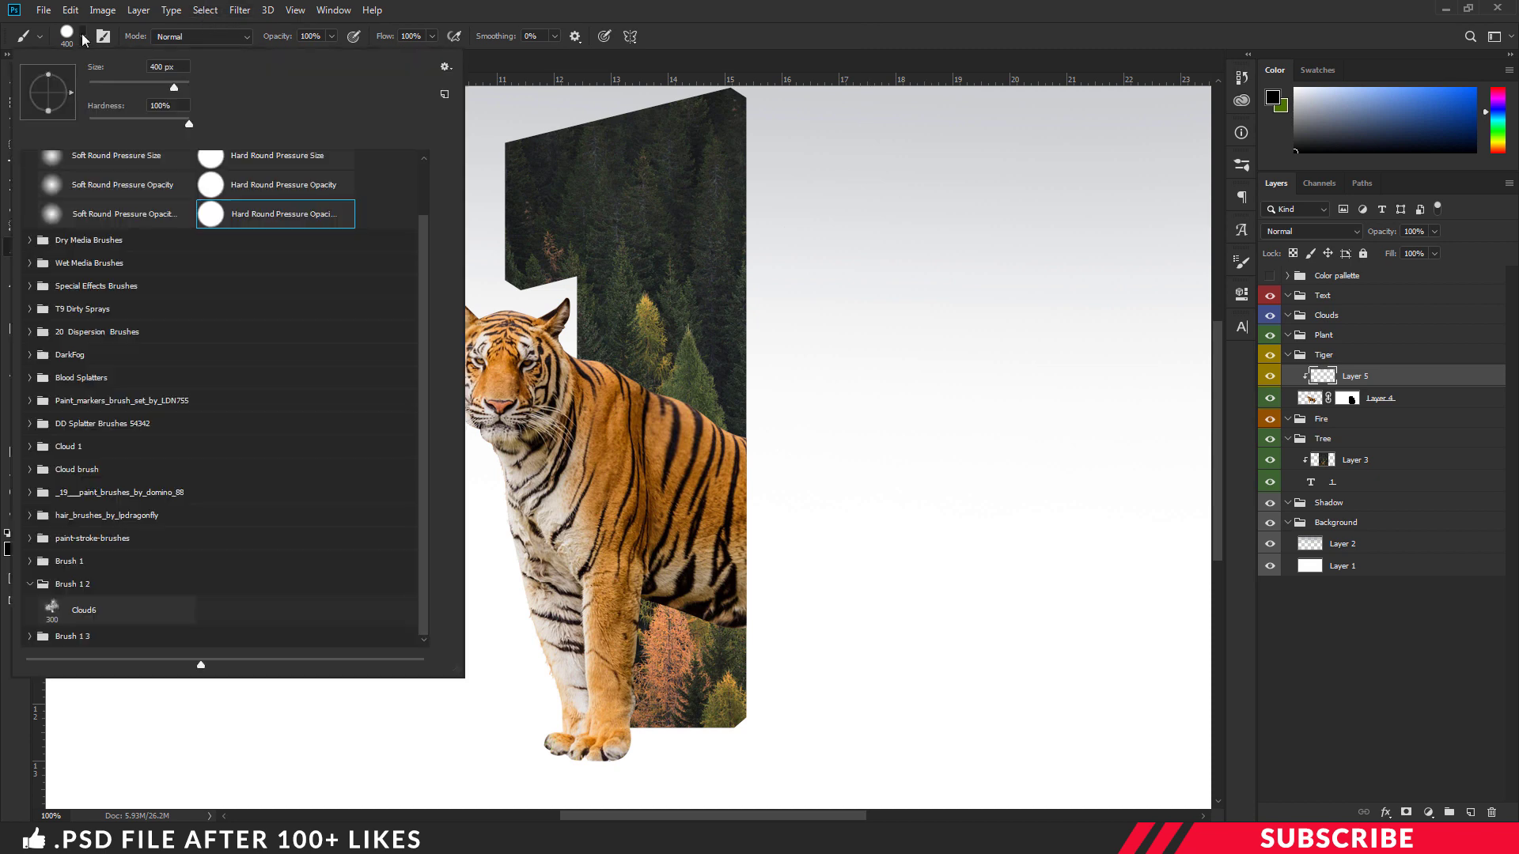
{"action": "left_click", "coordinate": [94, 218]}
{"action": "left_click", "coordinate": [848, 46]}
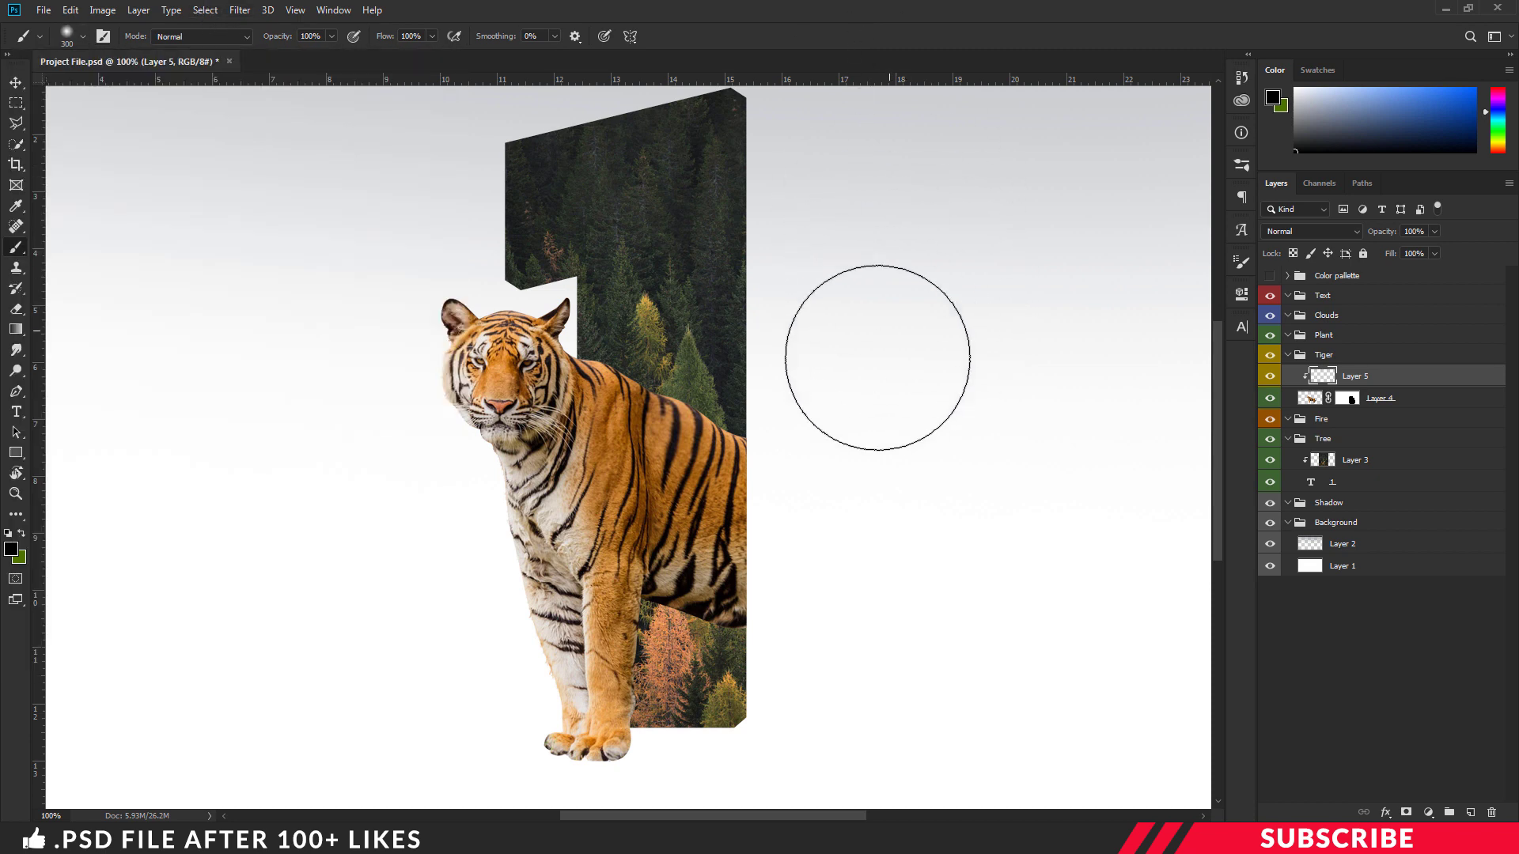
{"action": "key", "text": "bracketleft"}
{"action": "key", "text": "bracketleft"}
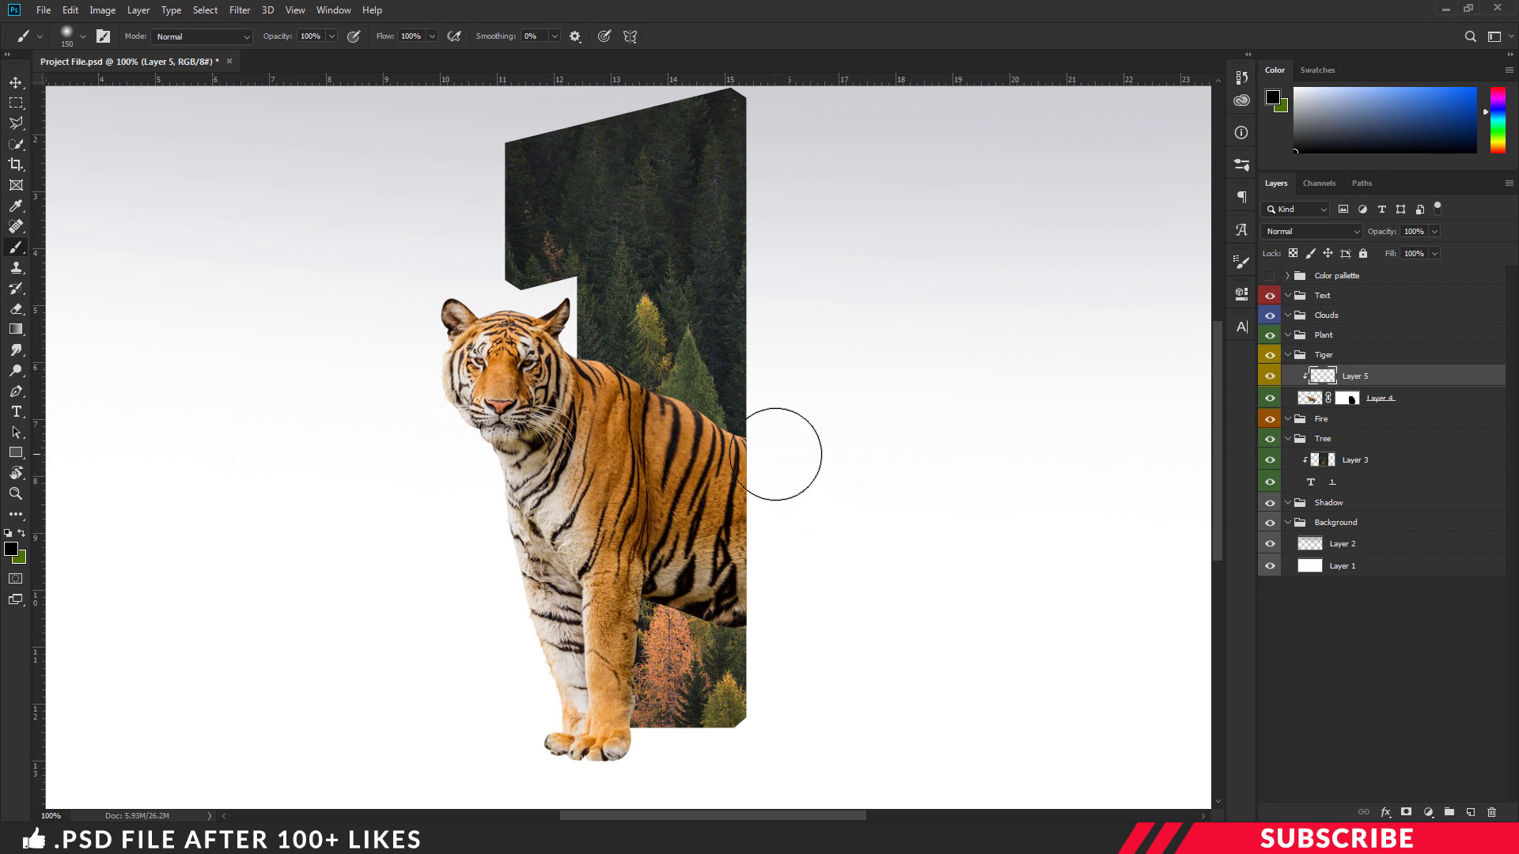
{"action": "left_click_drag", "start_coordinate": [783, 453], "coordinate": [787, 594]}
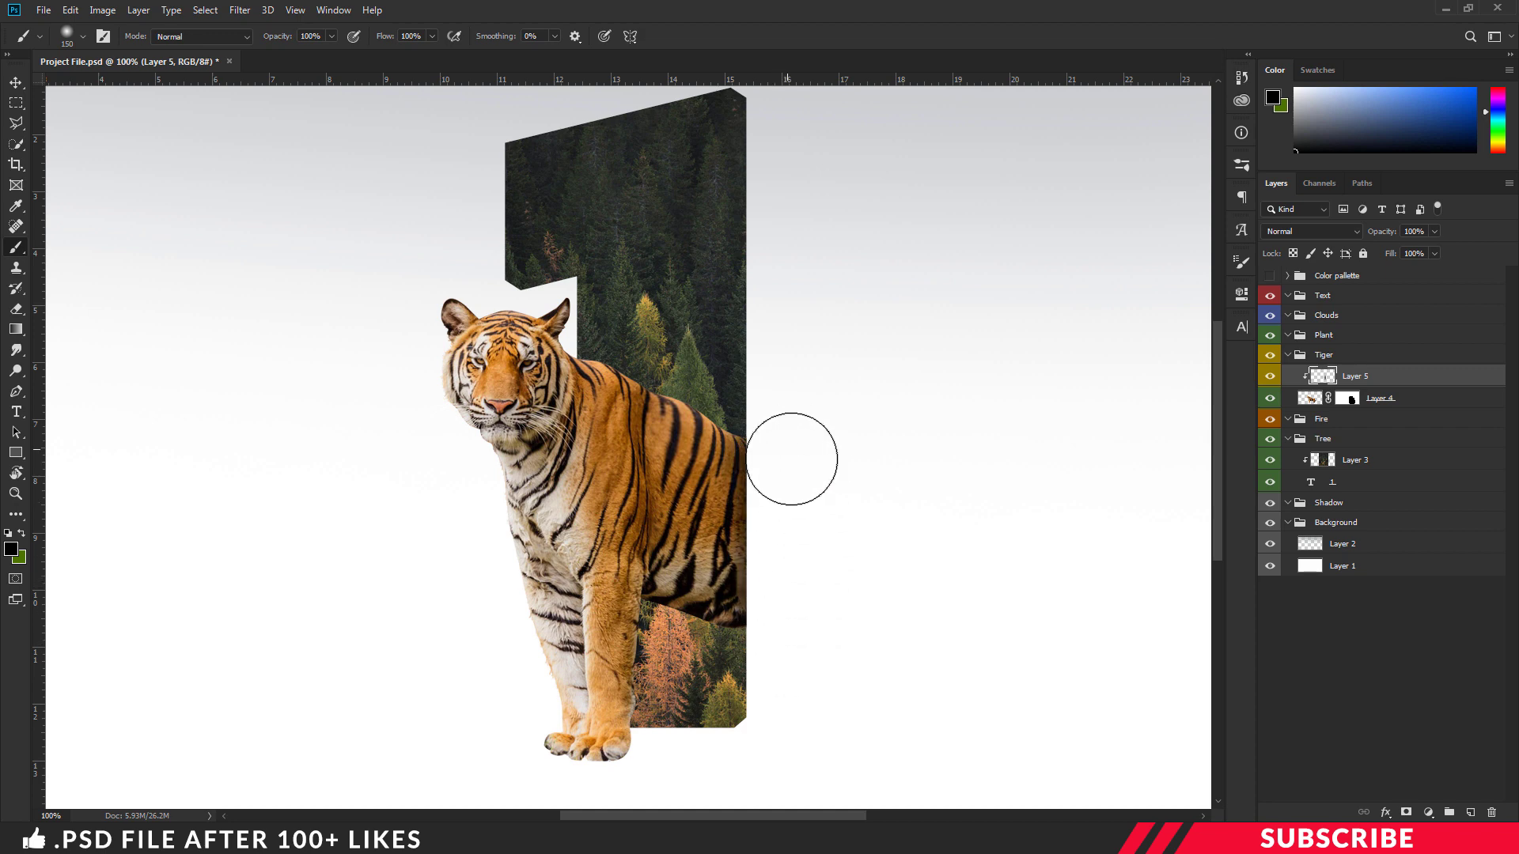
Create a new layer in the Shadow group and choose black (000000) as foreground colour.
{"action": "scroll", "coordinate": [803, 634], "scroll_direction": "down", "scroll_amount": 1}
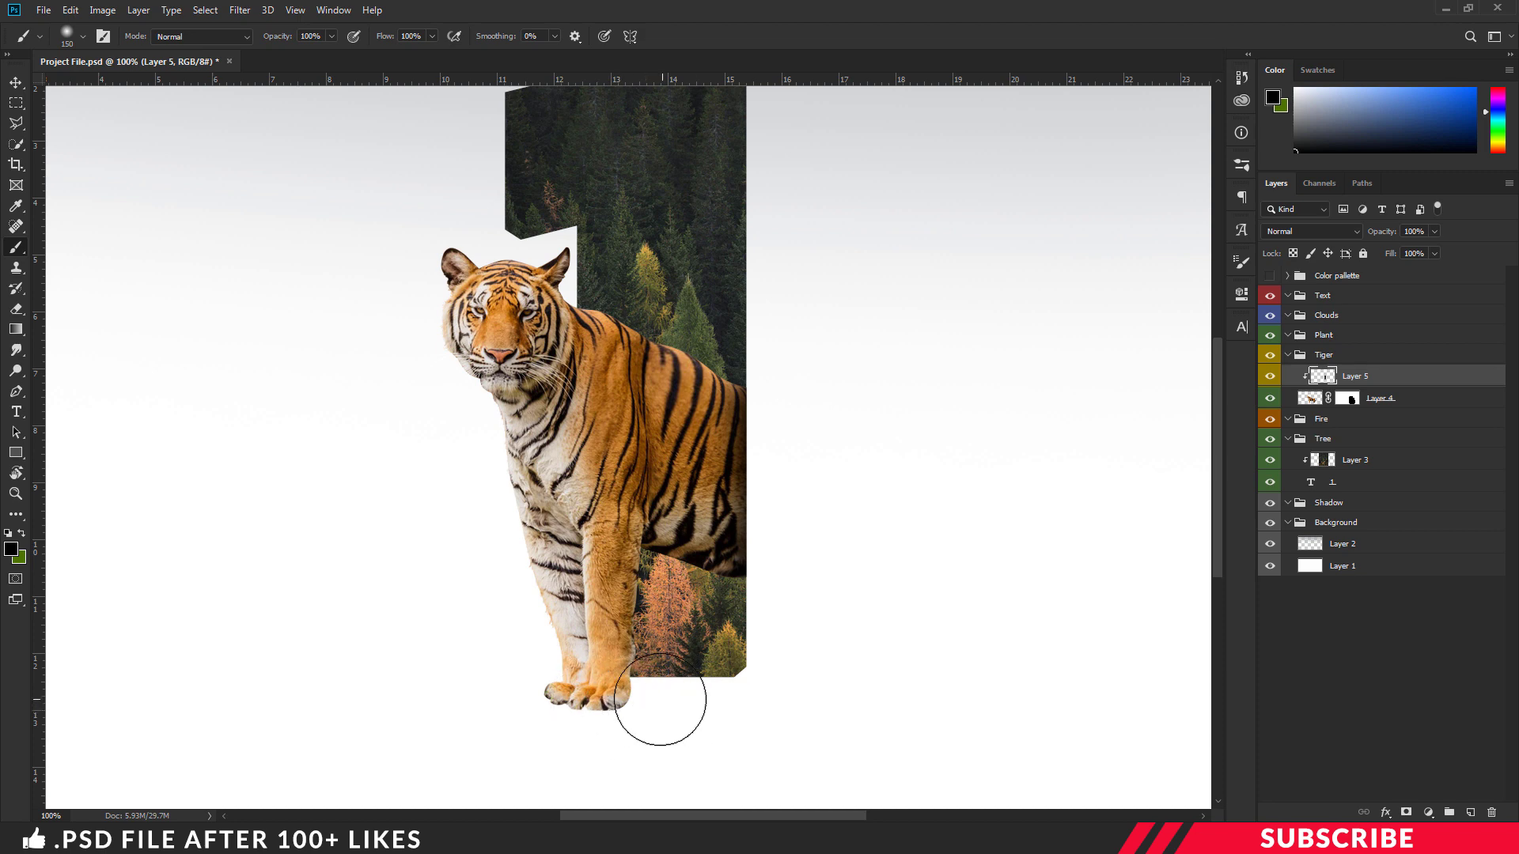
{"action": "left_click", "coordinate": [1342, 504]}
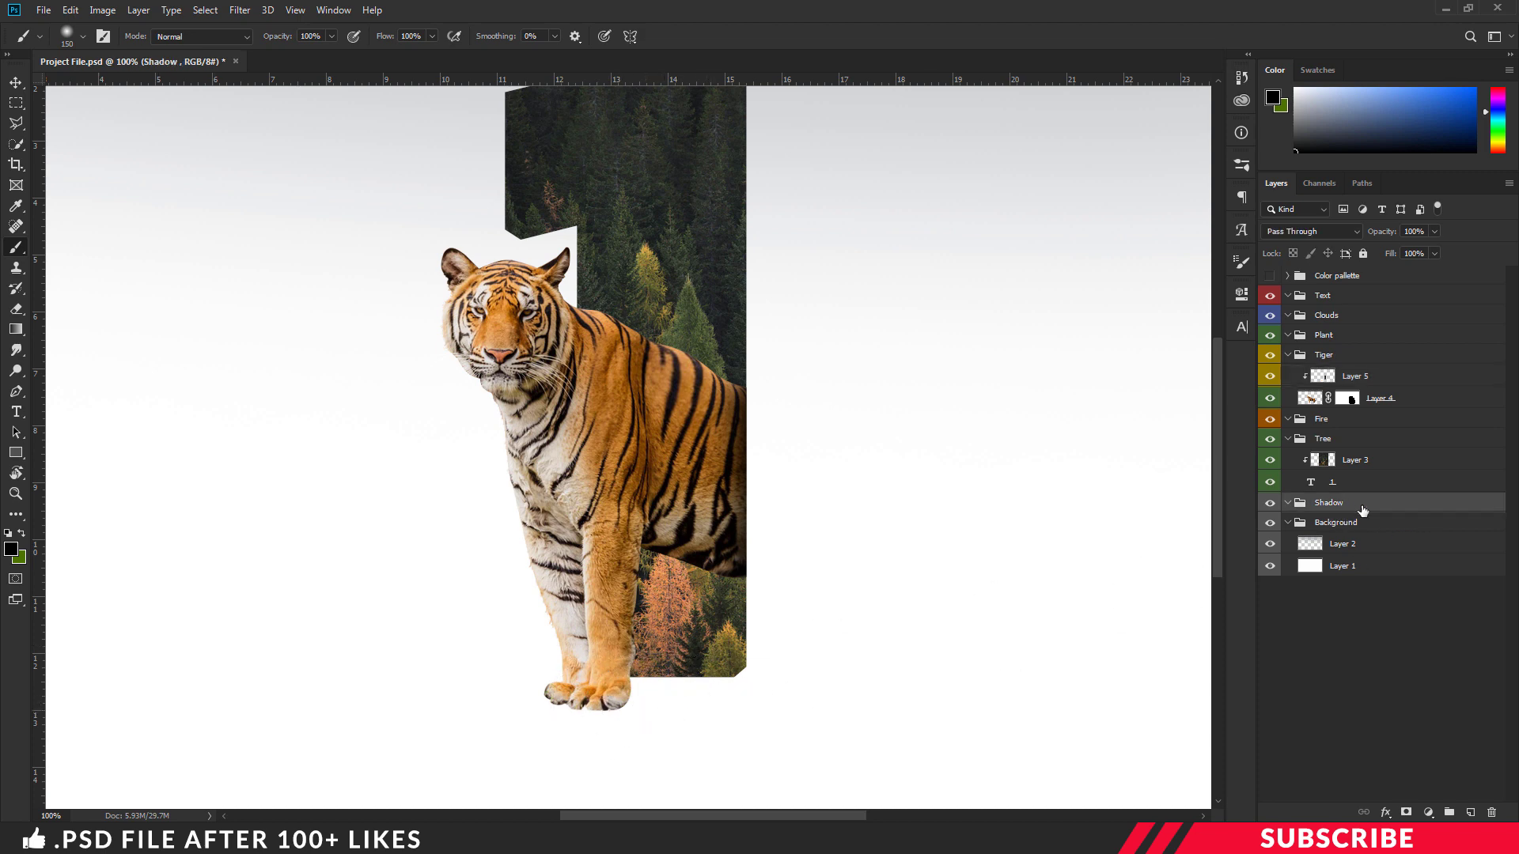
{"action": "left_click", "coordinate": [1468, 813]}
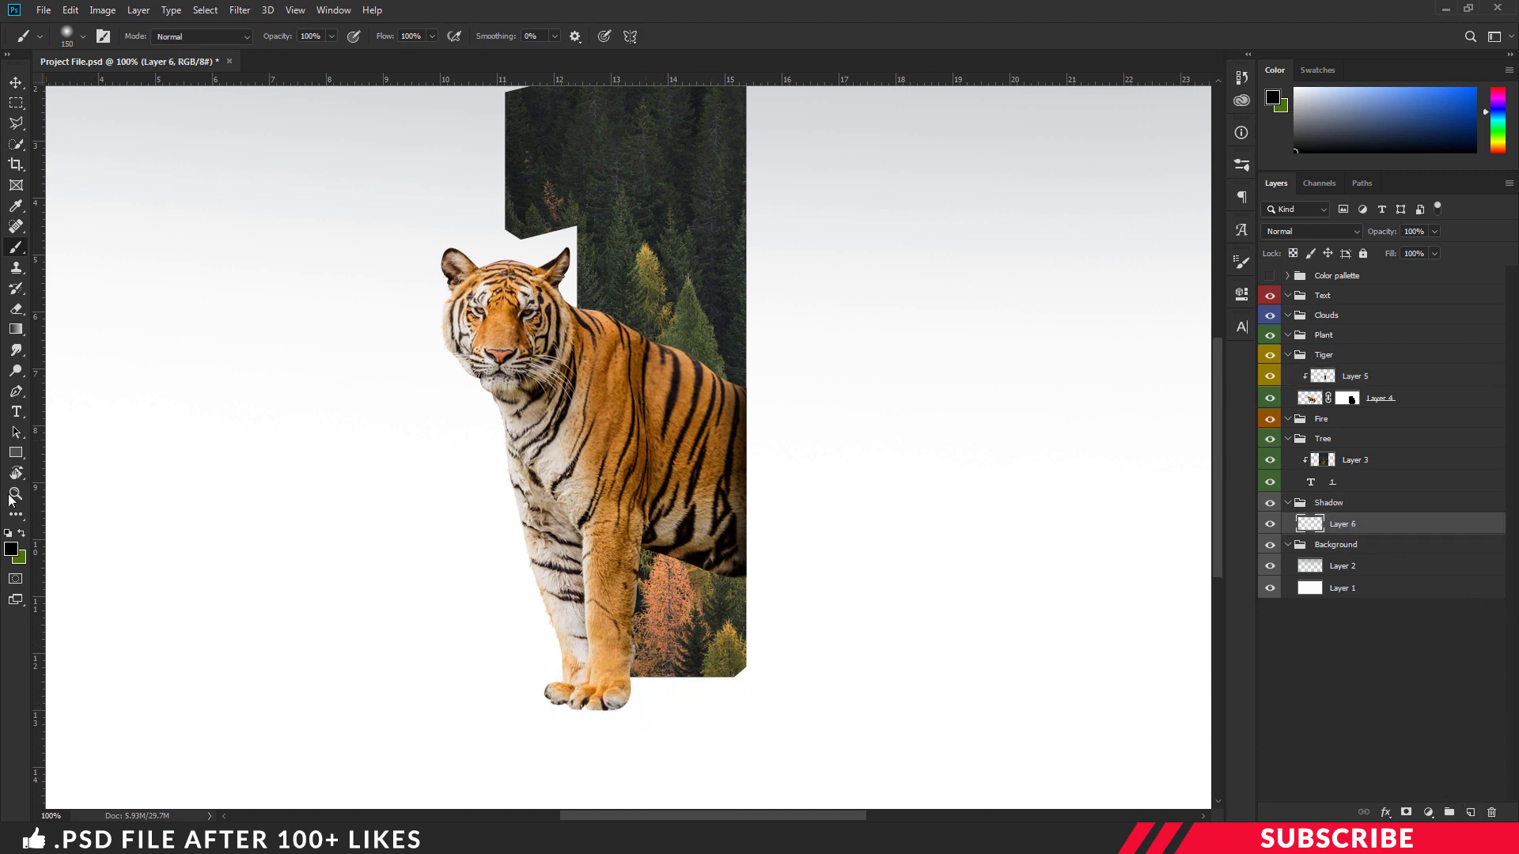
{"action": "left_click", "coordinate": [10, 552]}
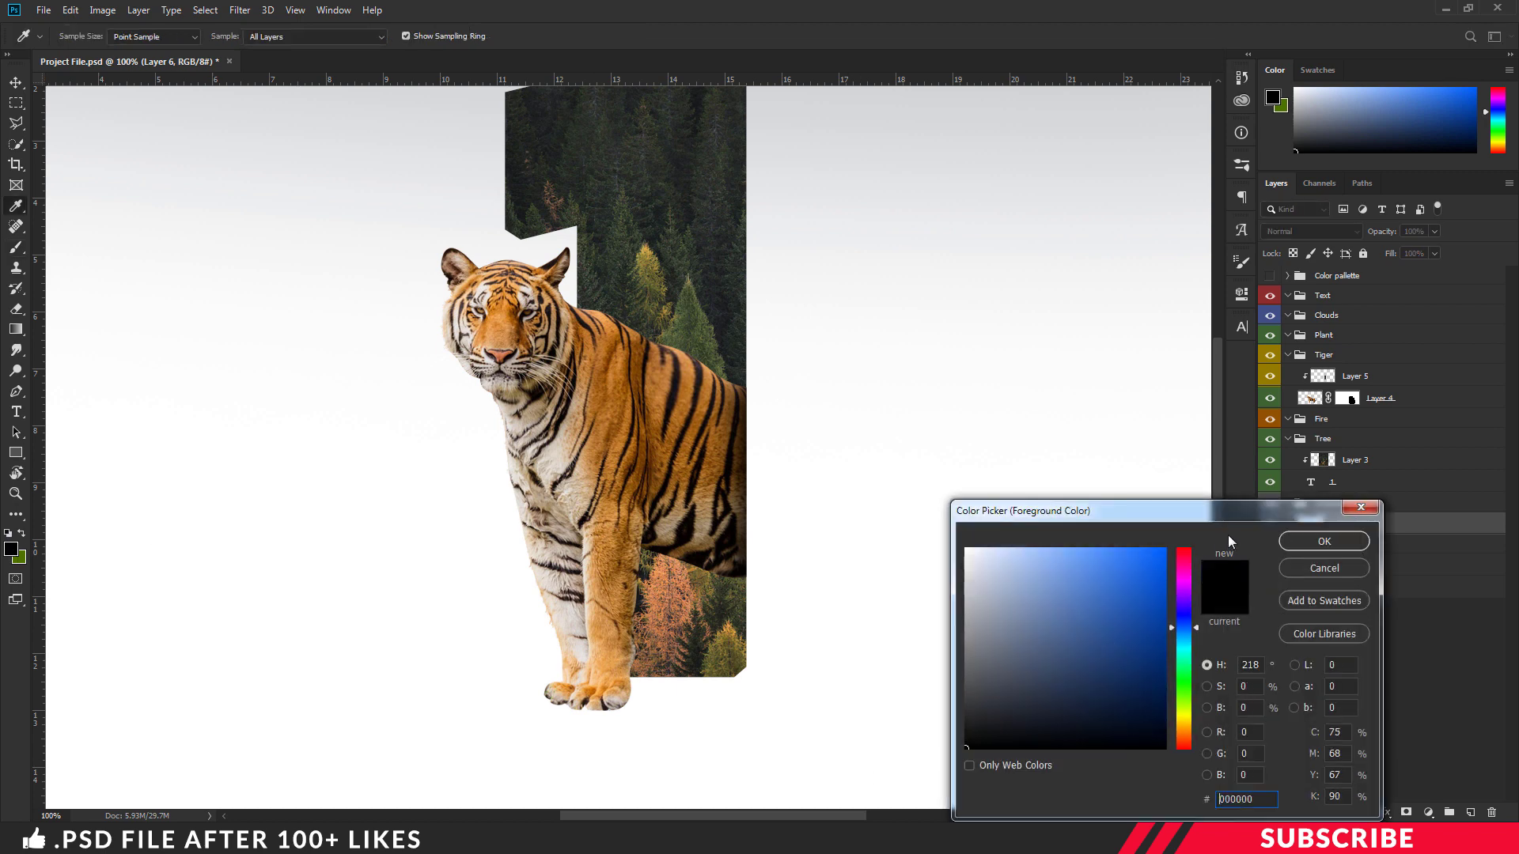
{"action": "left_click", "coordinate": [1322, 541]}
Stamp one soft black spot with a 400 px brush on the empty background beside the tiger.
{"action": "key", "text": "b"}
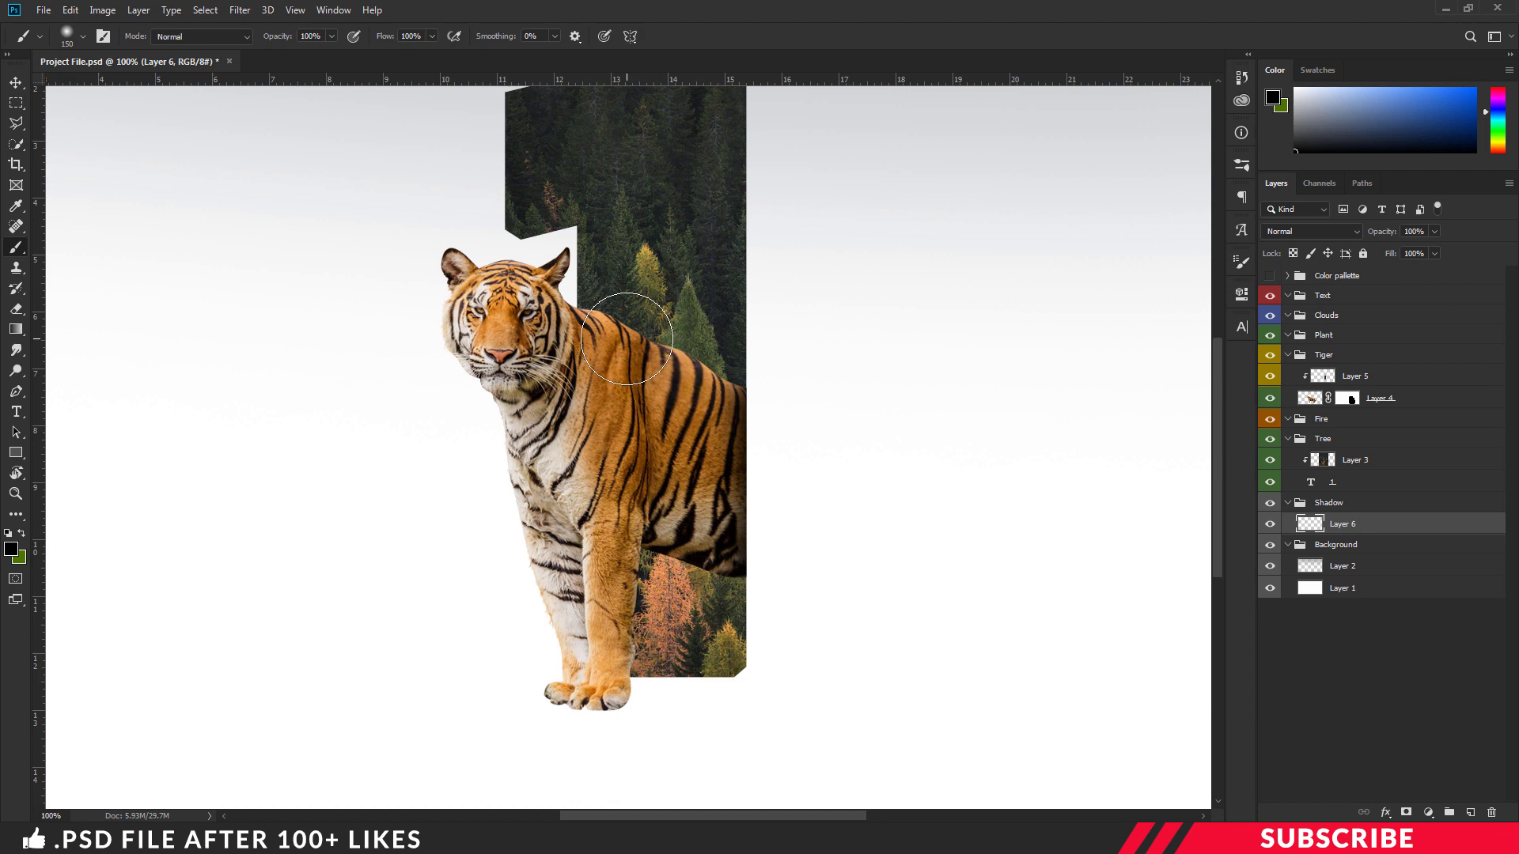
{"action": "key", "text": "bracketright"}
{"action": "key", "text": "bracketright"}
{"action": "key", "text": "bracketright"}
{"action": "key", "text": "bracketright"}
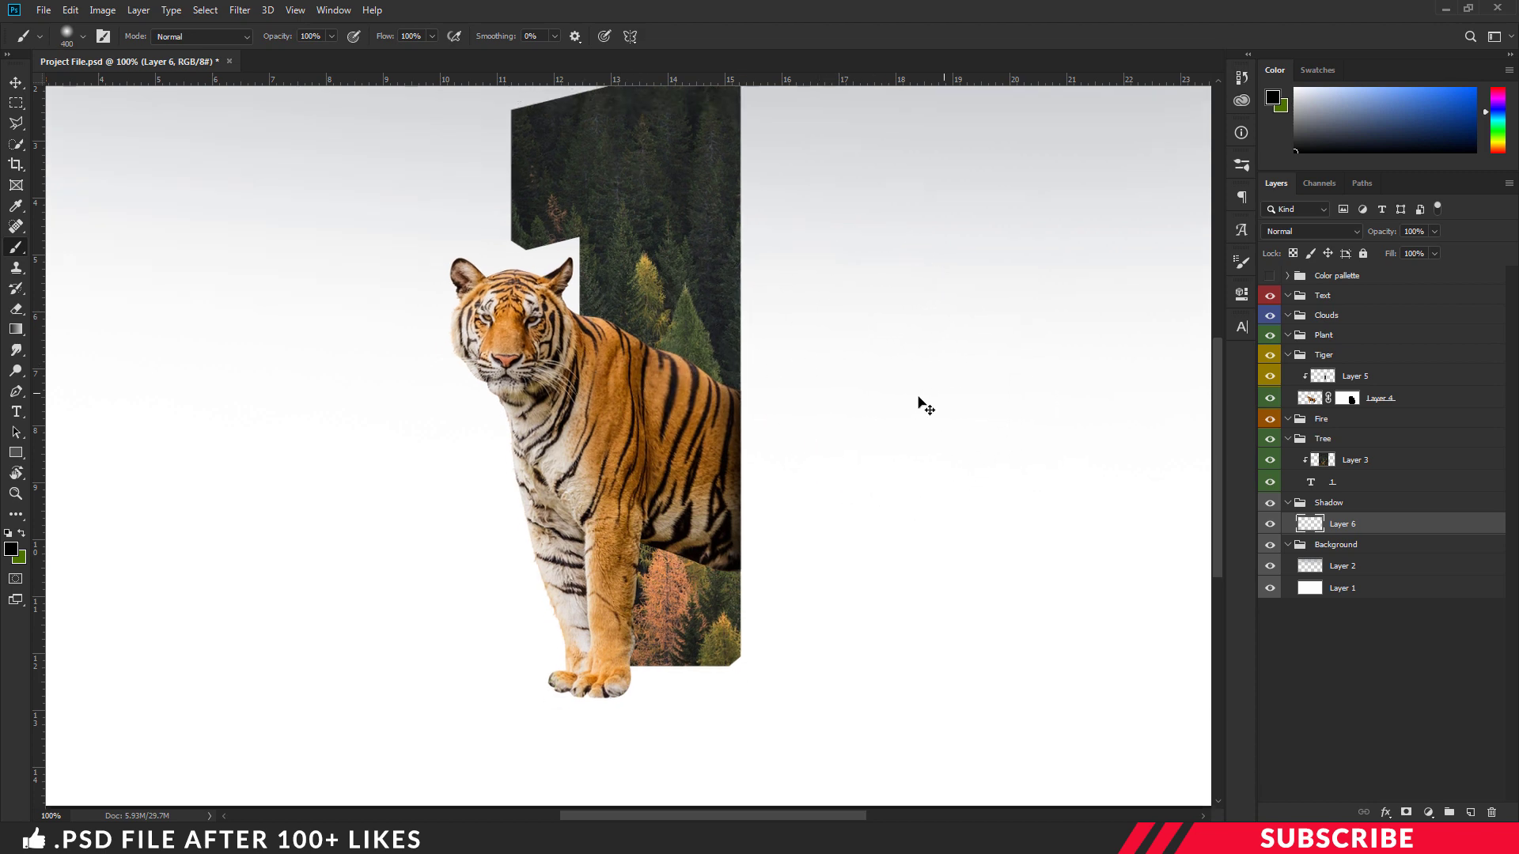
{"action": "key", "text": "ctrl+minus"}
{"action": "left_click", "coordinate": [899, 428]}
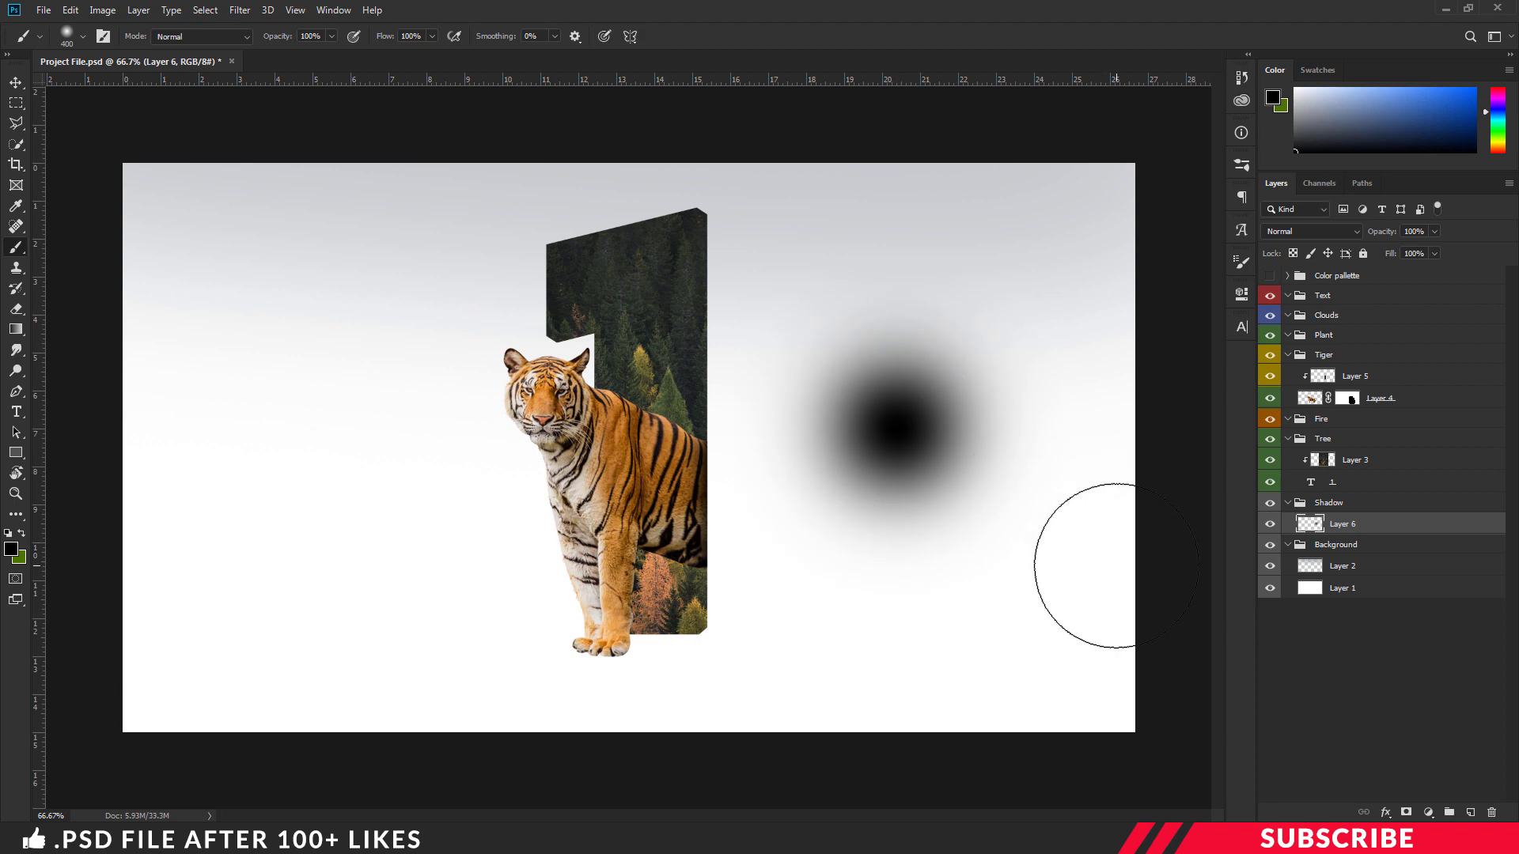
Flatten and move the black spot into a ground shadow beneath the number 1, with 80% layer opacity.
{"action": "key", "text": "ctrl+t"}
{"action": "mouse_move", "coordinate": [902, 258]}
{"action": "left_mouse_down"}
{"action": "mouse_move", "coordinate": [929, 434]}
{"action": "mouse_move", "coordinate": [925, 542]}
{"action": "mouse_move", "coordinate": [780, 621]}
{"action": "mouse_move", "coordinate": [679, 643]}
{"action": "left_mouse_up"}
{"action": "key", "text": "Return"}
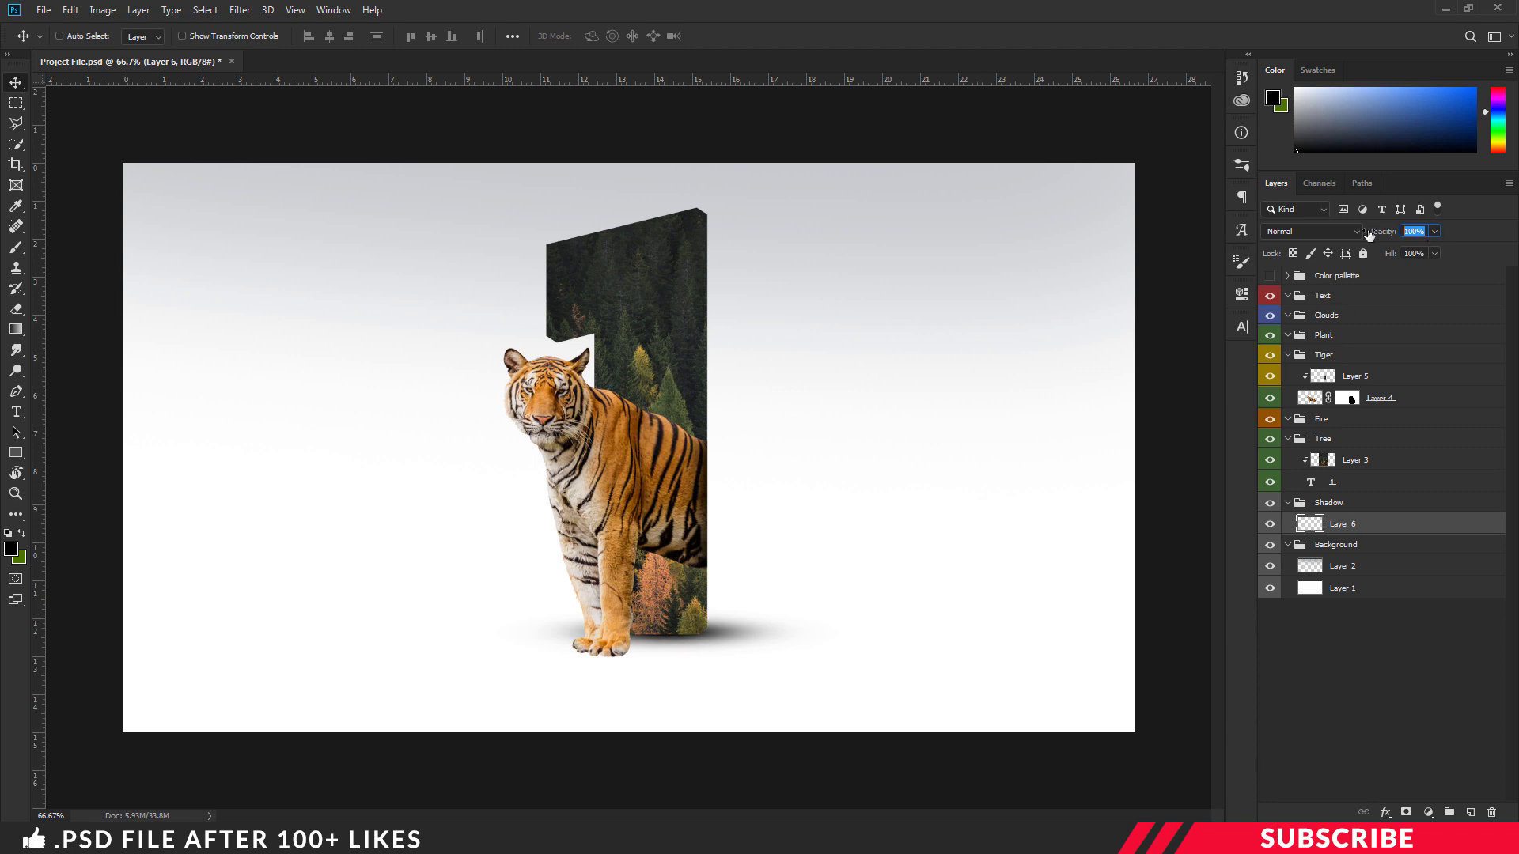
{"action": "type", "text": "80"}
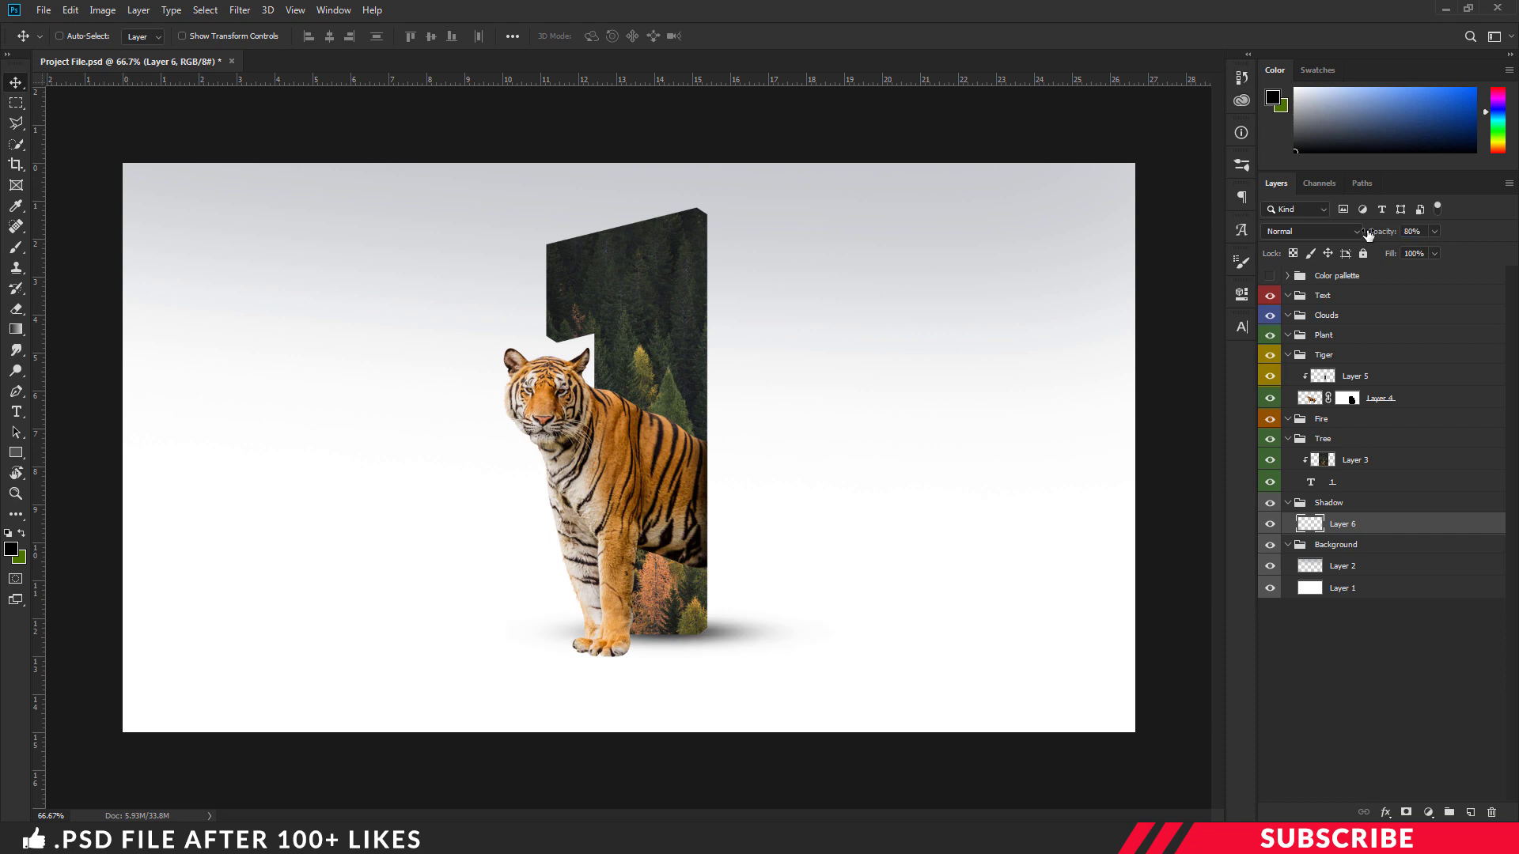
Paint a black contact shadow around the tiger's paws with a 15 px soft brush on a new layer in the Shadow group.
{"action": "left_click", "coordinate": [1471, 813]}
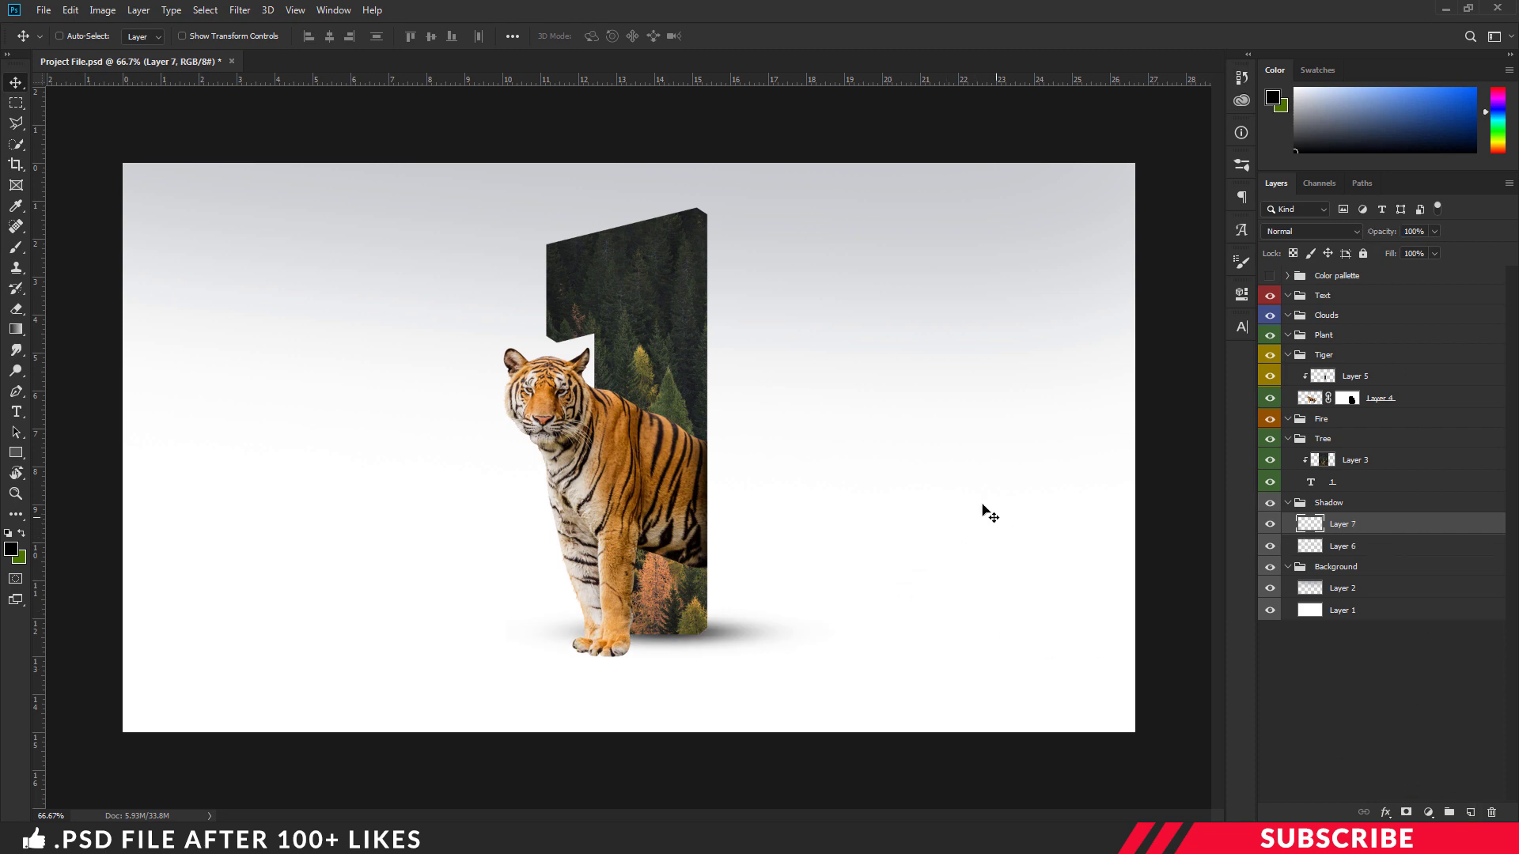
{"action": "key", "text": "ctrl+plus"}
{"action": "scroll", "coordinate": [861, 423], "scroll_direction": "down", "scroll_amount": 4}
{"action": "key", "text": "ctrl+plus"}
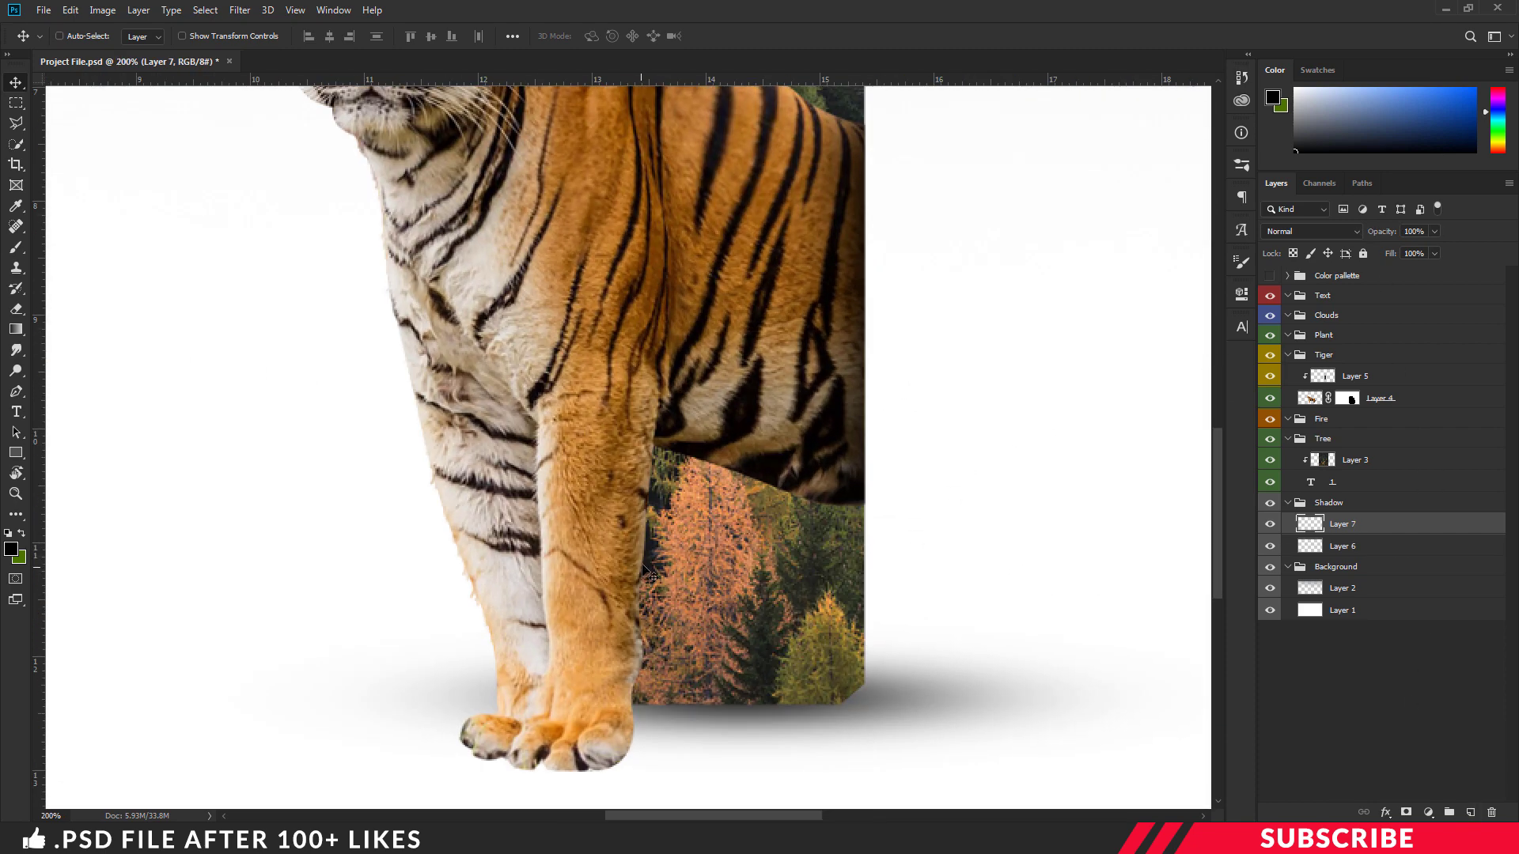
{"action": "scroll", "coordinate": [649, 574], "scroll_direction": "down", "scroll_amount": 4}
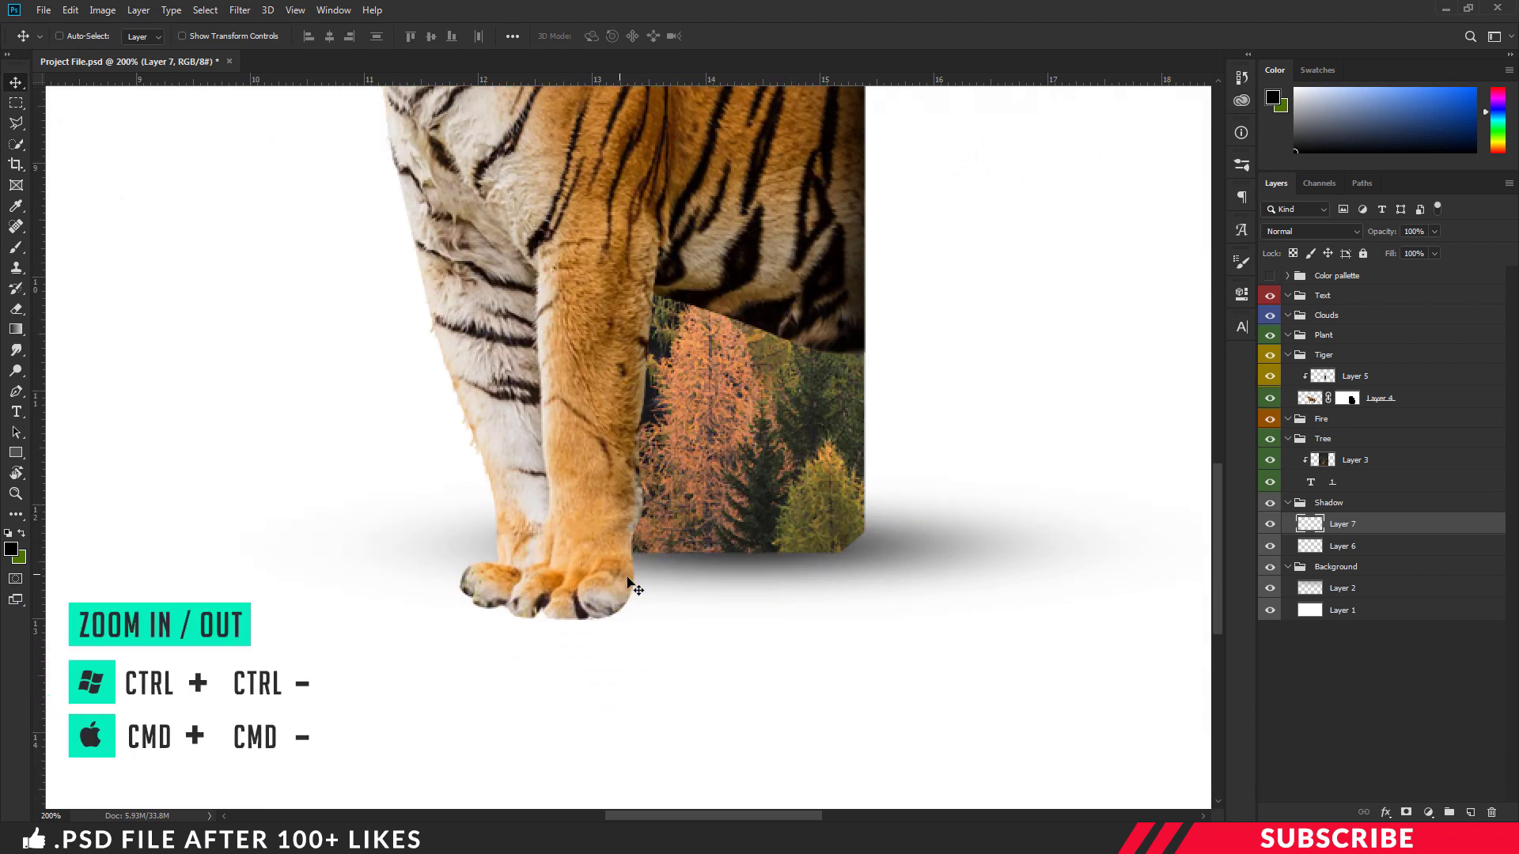
{"action": "key", "text": "b"}
{"action": "key", "text": "bracketleft"}
{"action": "key", "text": "bracketleft"}
{"action": "key", "text": "bracketleft"}
{"action": "key", "text": "bracketleft"}
{"action": "key", "text": "bracketleft"}
{"action": "key", "text": "bracketleft"}
{"action": "key", "text": "bracketleft"}
{"action": "key", "text": "bracketleft"}
{"action": "key", "text": "bracketleft"}
{"action": "key", "text": "bracketleft"}
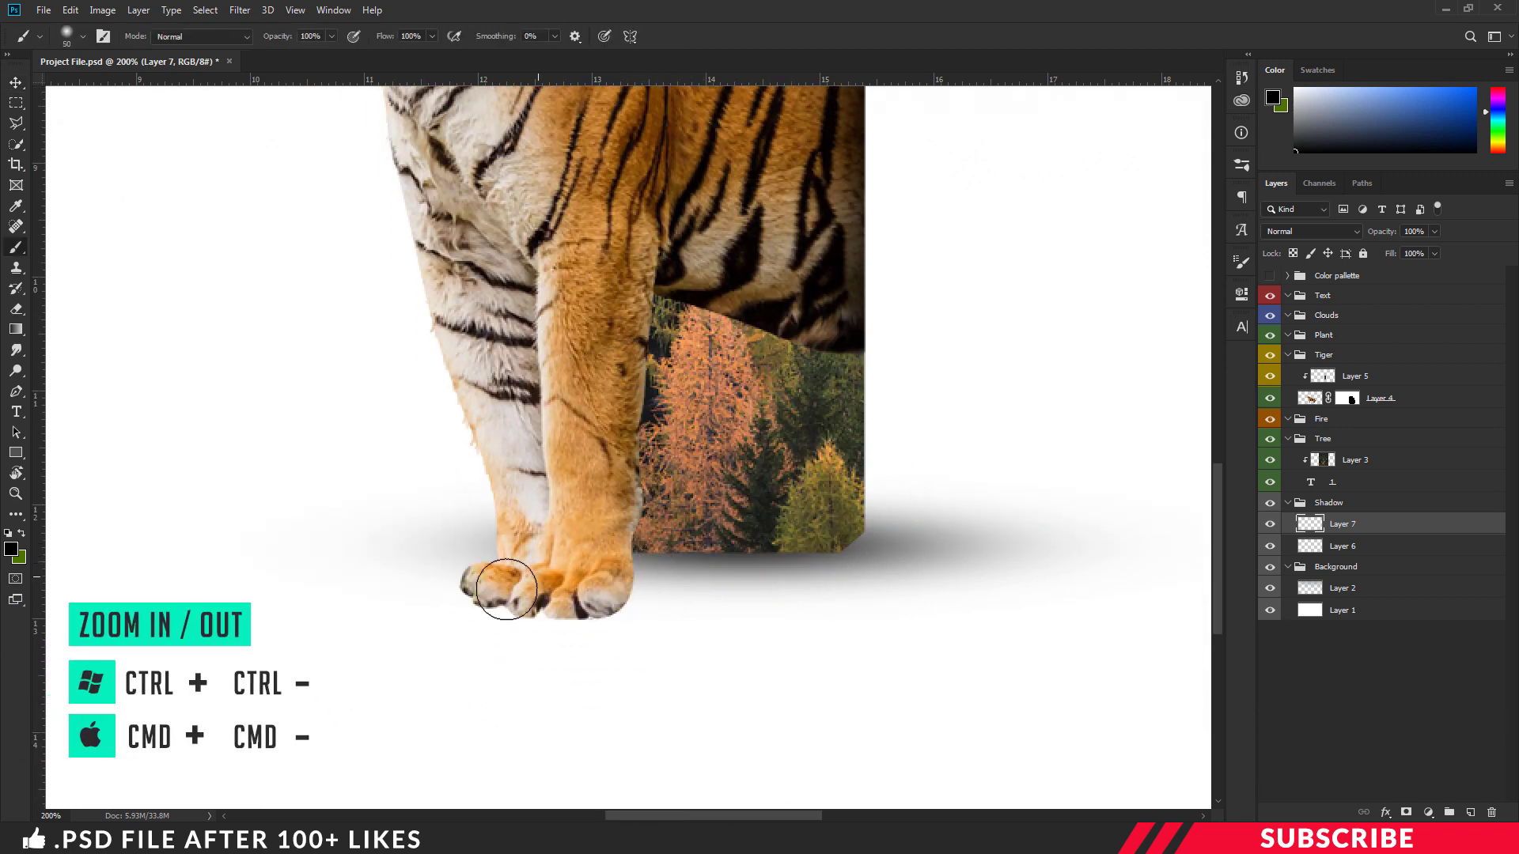
{"action": "key", "text": "ctrl+plus"}
{"action": "mouse_move", "coordinate": [393, 560]}
{"action": "left_mouse_down"}
{"action": "mouse_move", "coordinate": [565, 591]}
{"action": "mouse_move", "coordinate": [616, 570]}
{"action": "mouse_move", "coordinate": [611, 524]}
{"action": "left_mouse_up"}
{"action": "key", "text": "ctrl+minus"}
{"action": "key", "text": "ctrl+minus"}
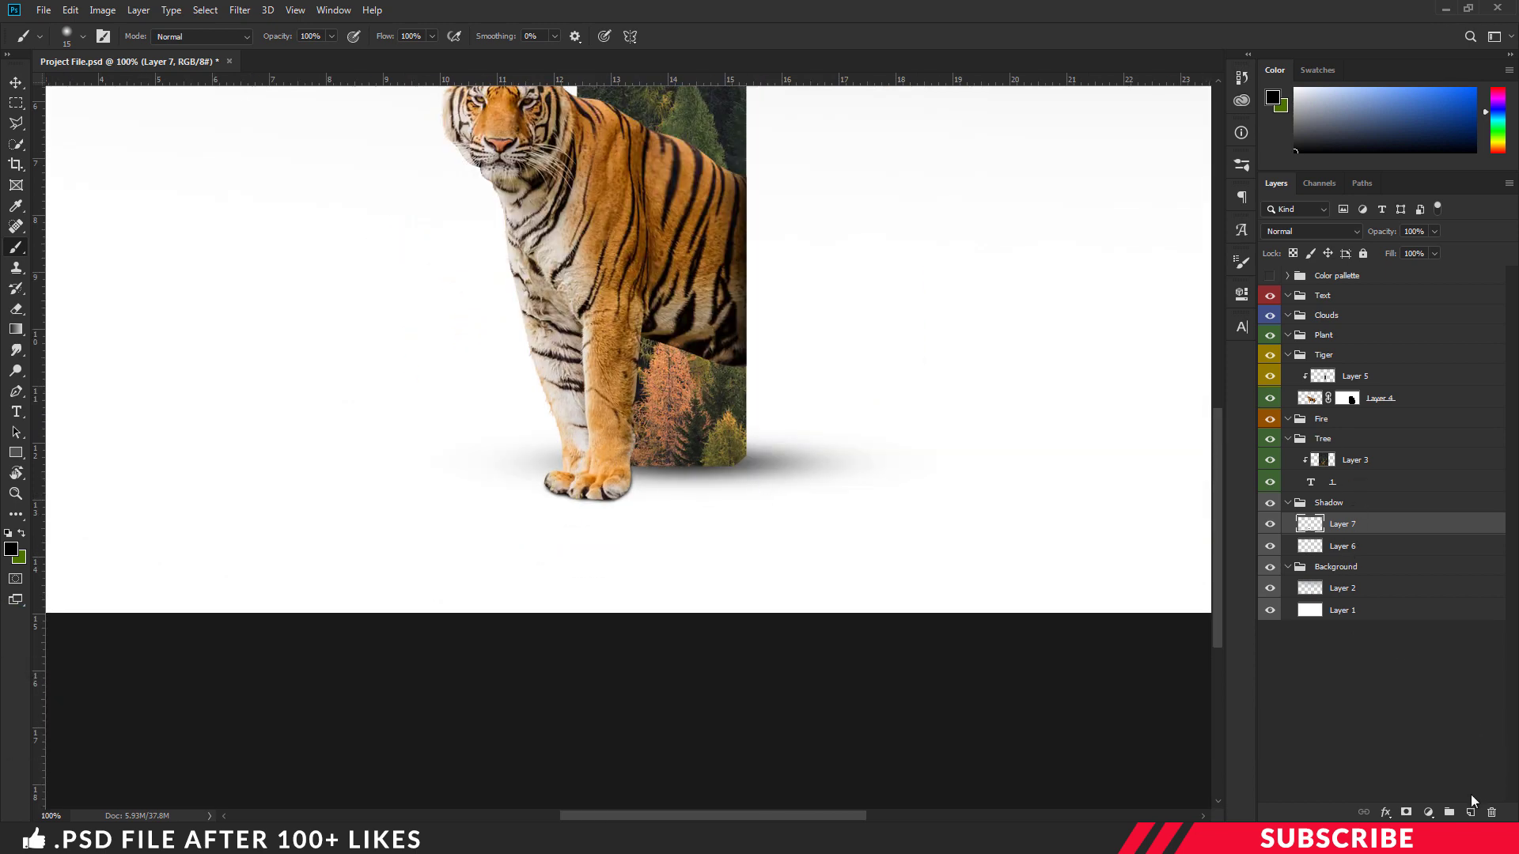
Add another layer in the Shadow group and stamp a single soft black spot with a 300 px brush beside the number.
{"action": "left_click", "coordinate": [1470, 810]}
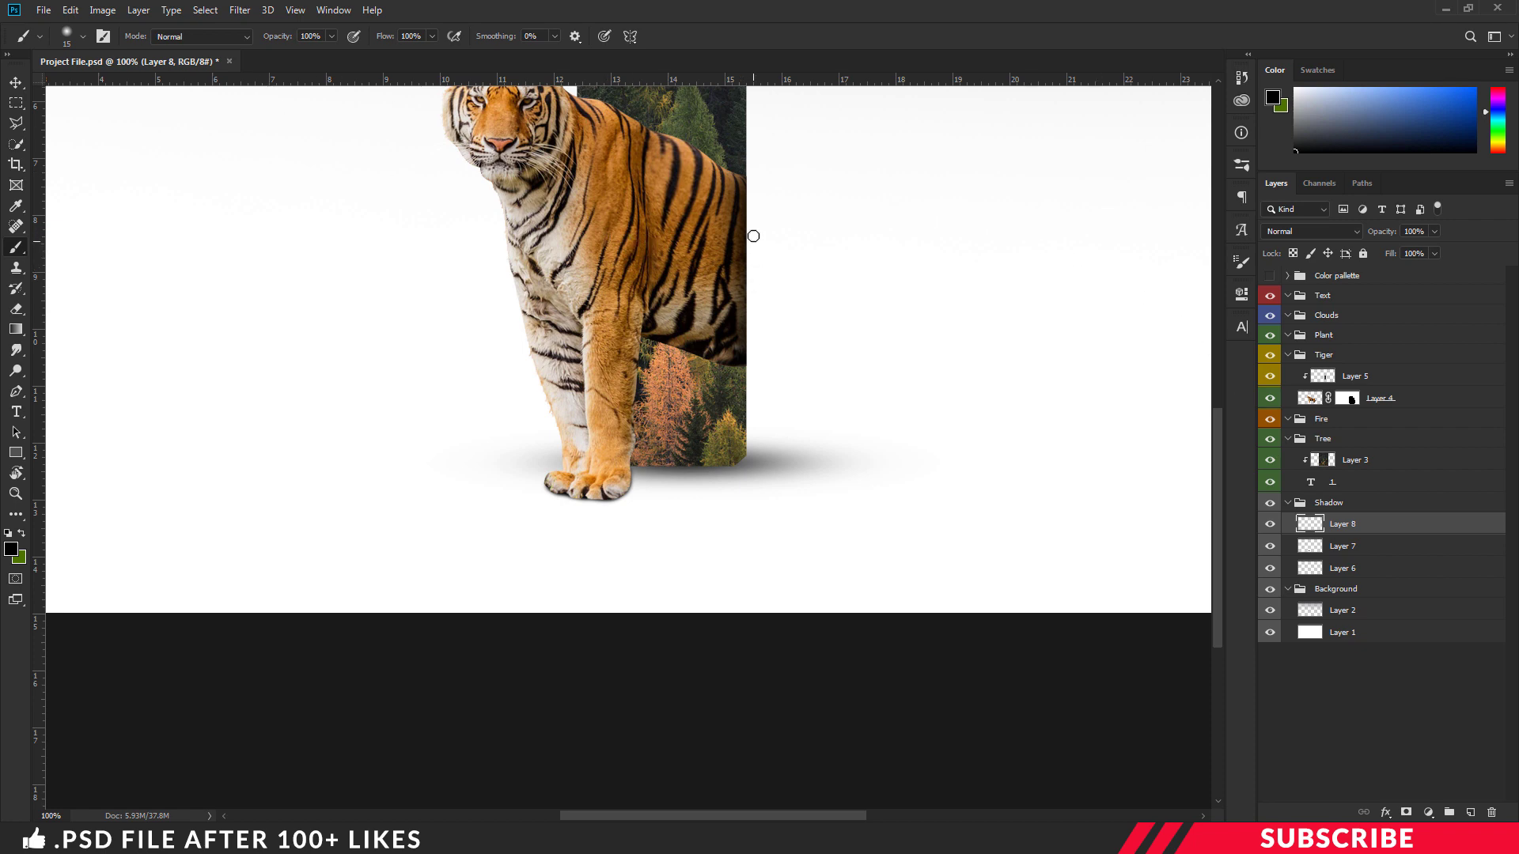
{"action": "key", "text": "bracketright"}
{"action": "key", "text": "bracketright"}
{"action": "key", "text": "bracketright"}
{"action": "key", "text": "bracketright"}
{"action": "key", "text": "bracketright"}
{"action": "key", "text": "bracketright"}
{"action": "key", "text": "bracketright"}
{"action": "key", "text": "bracketright"}
{"action": "key", "text": "bracketright"}
{"action": "key", "text": "bracketright"}
{"action": "key", "text": "bracketright"}
{"action": "key", "text": "bracketright"}
{"action": "key", "text": "ctrl+minus"}
{"action": "left_click", "coordinate": [870, 432]}
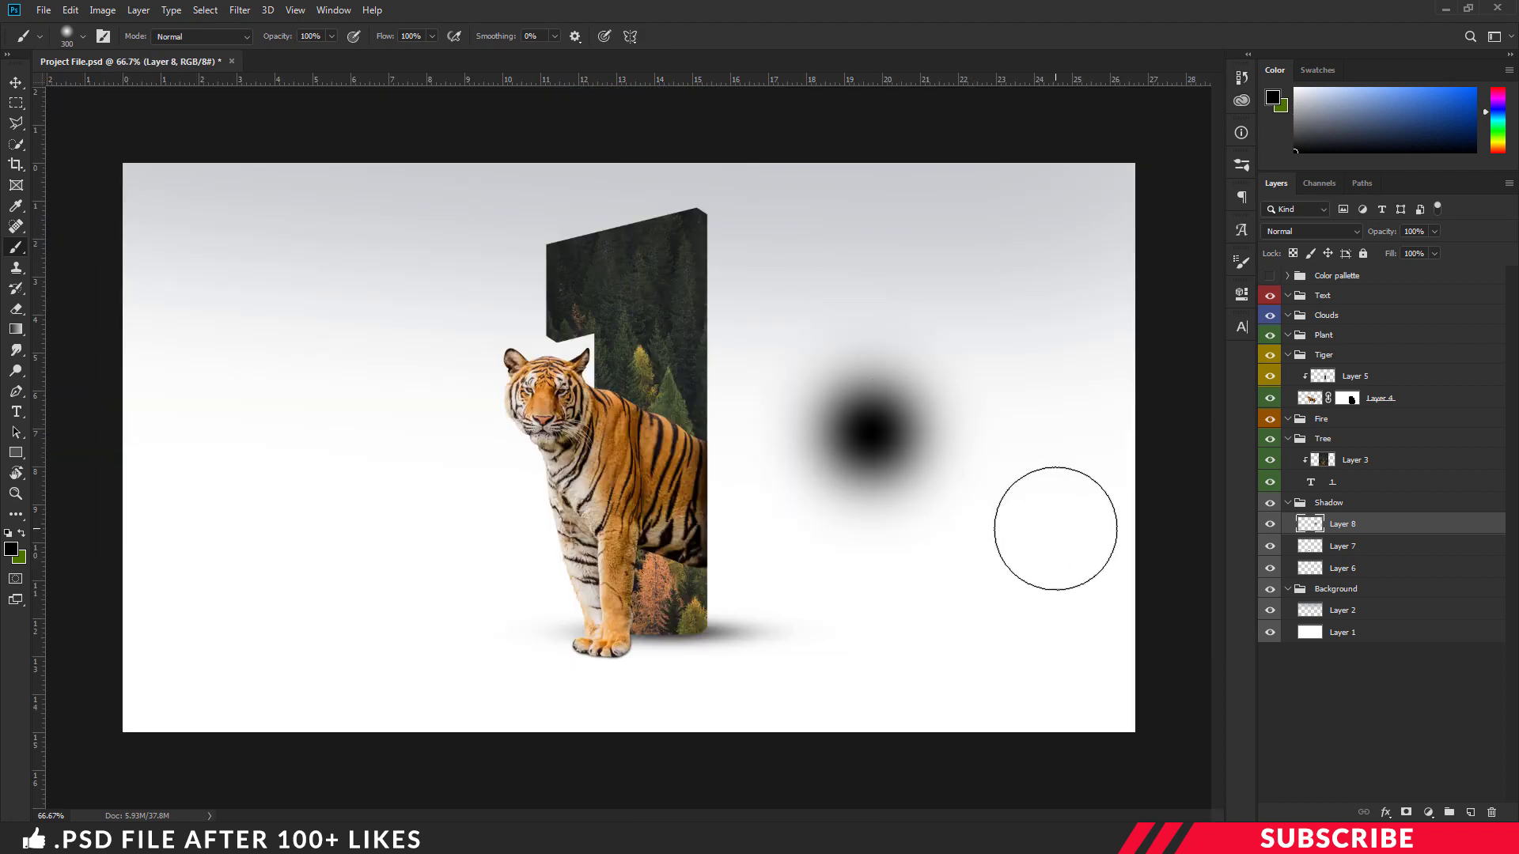
Start a free transform of the new black spot in Distort mode.
{"action": "key", "text": "ctrl+t"}
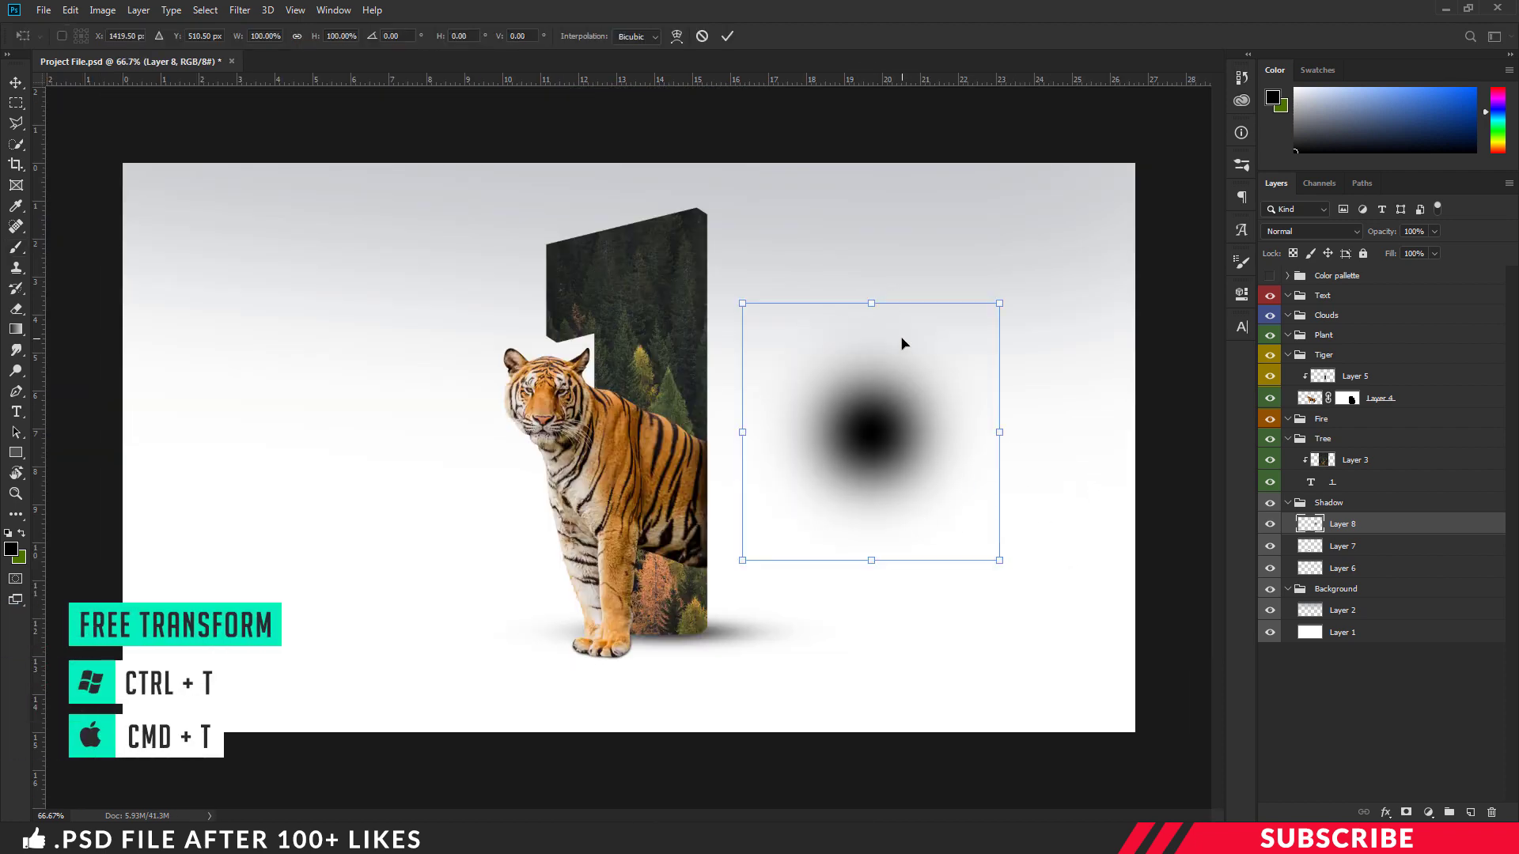
{"action": "right_click", "coordinate": [893, 345]}
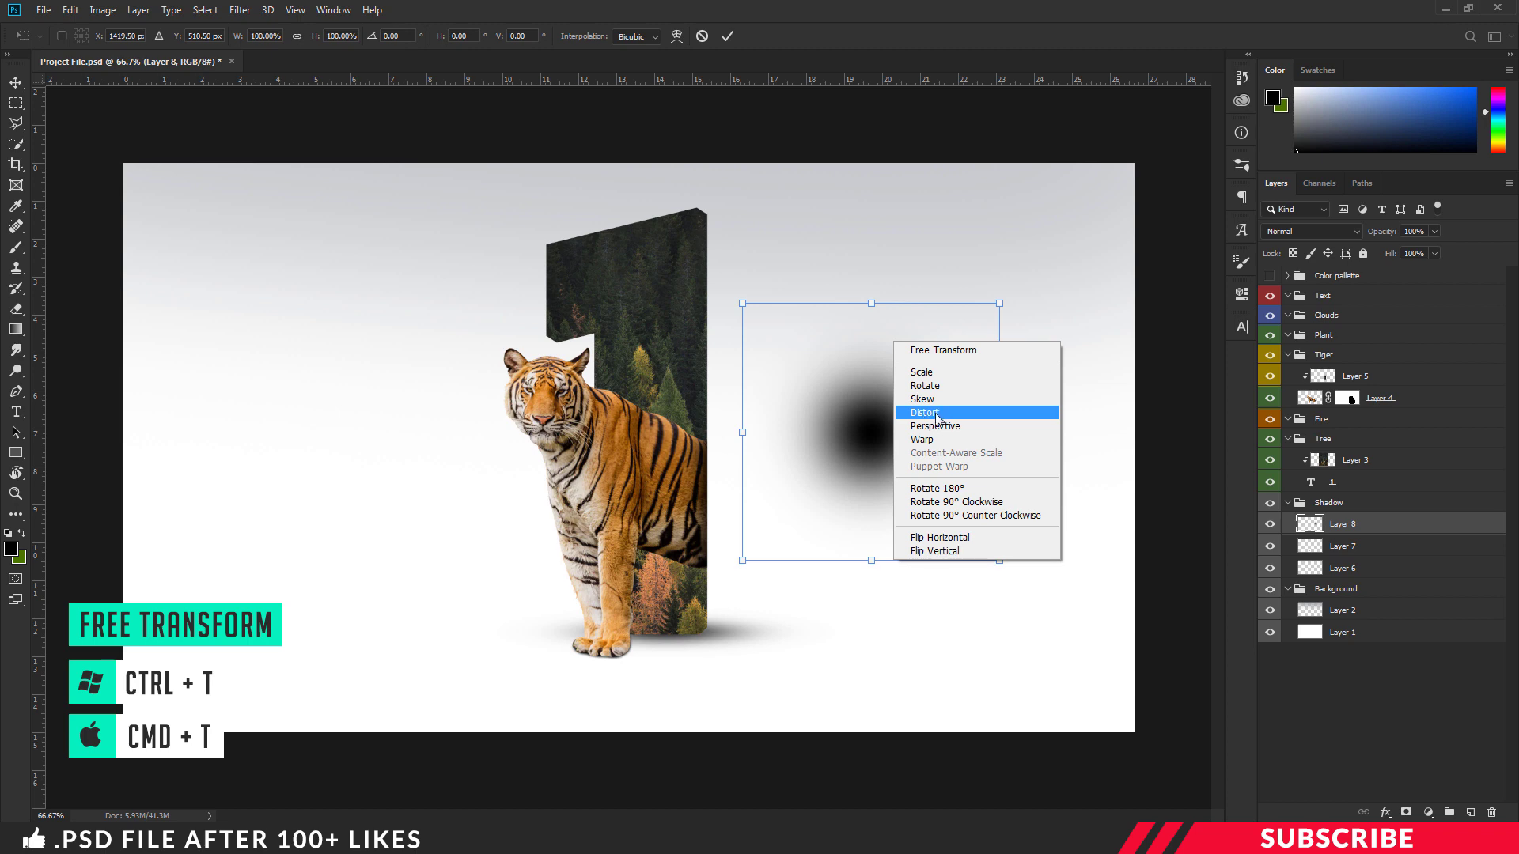
{"action": "left_click", "coordinate": [937, 413]}
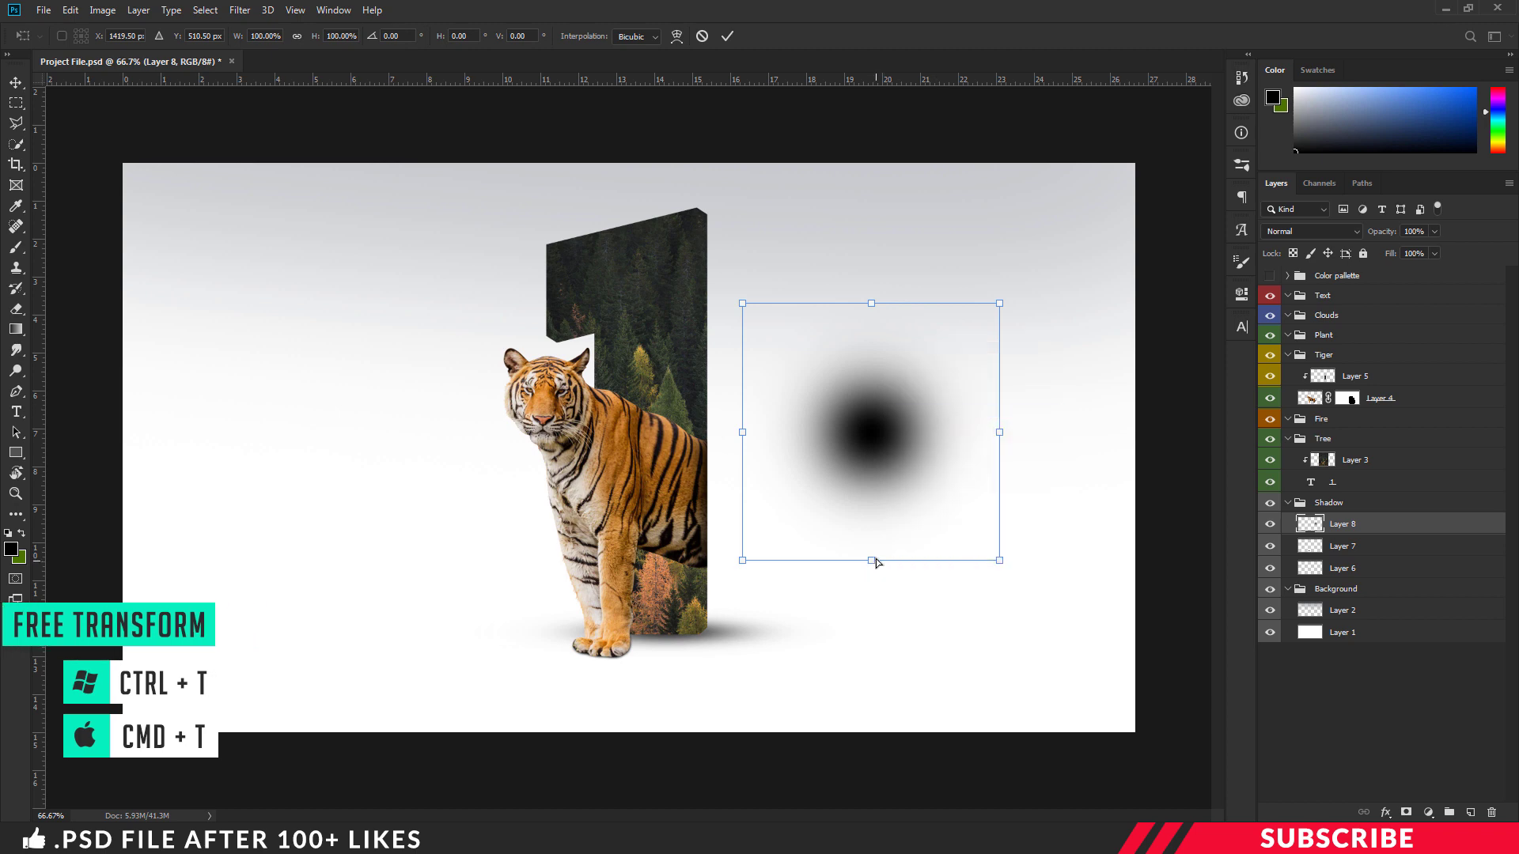
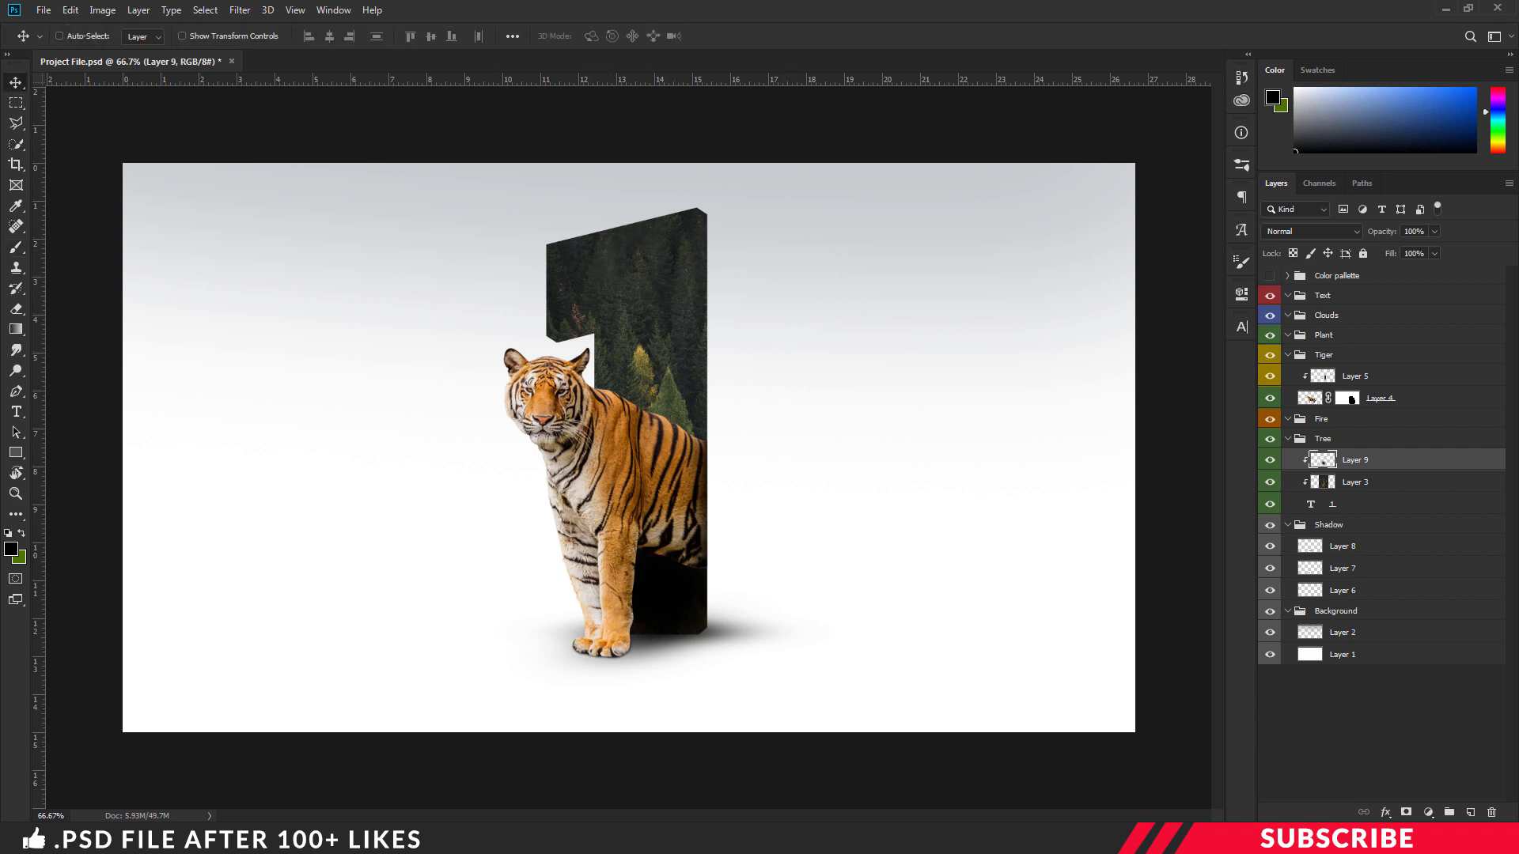
Open Image 3 from the Video 50 folder in Photoshop and copy its fir tree into the project's Tree group.
{"action": "key", "text": "alt+Tab"}
{"action": "left_click", "coordinate": [646, 457]}
{"action": "left_click", "coordinate": [587, 191]}
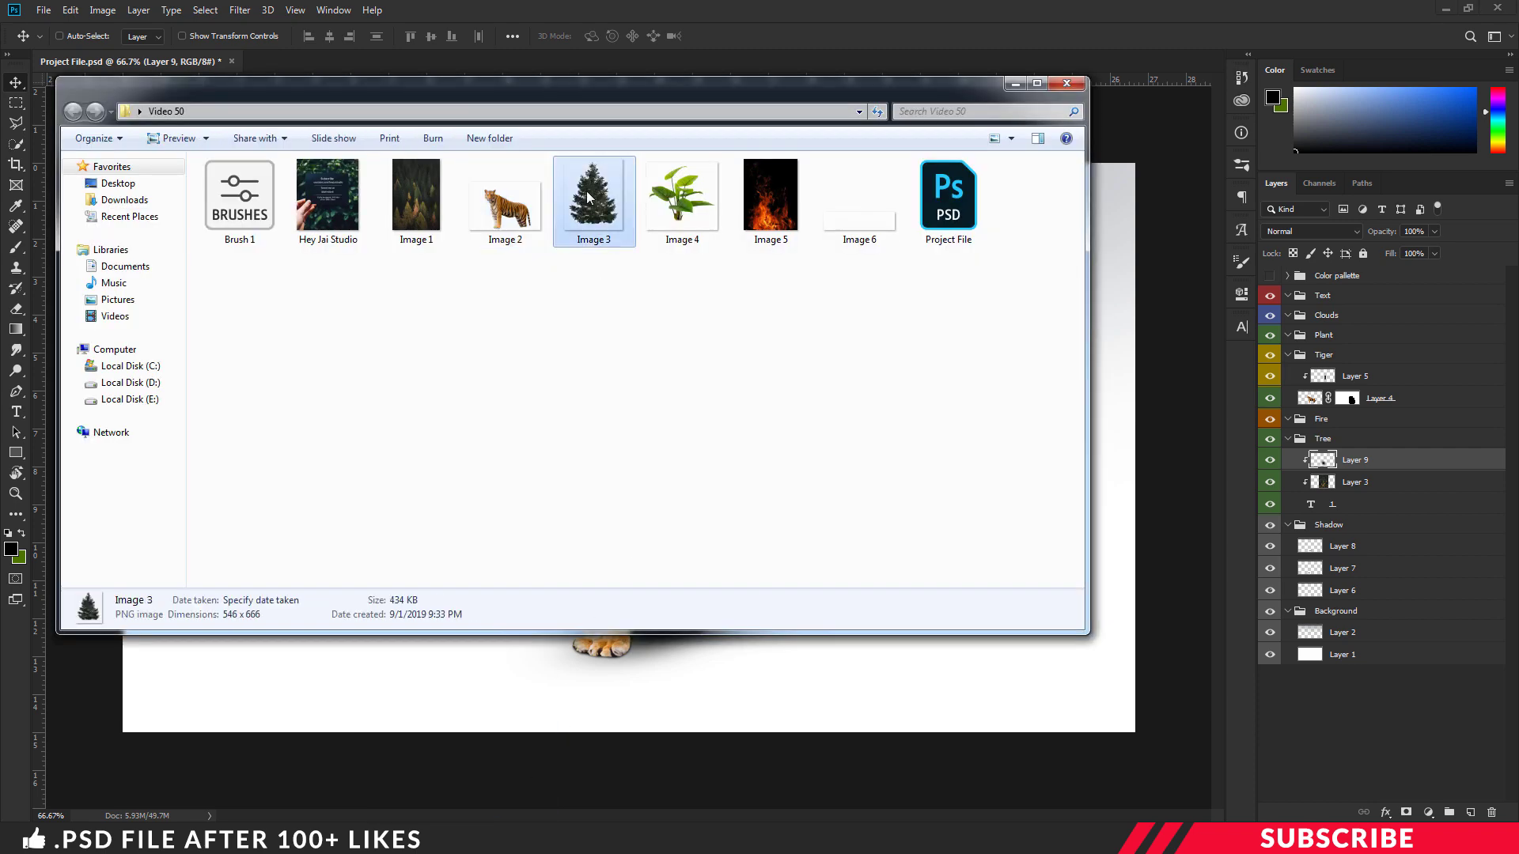
{"action": "right_click", "coordinate": [588, 197]}
{"action": "mouse_move", "coordinate": [696, 387]}
{"action": "left_click", "coordinate": [870, 388]}
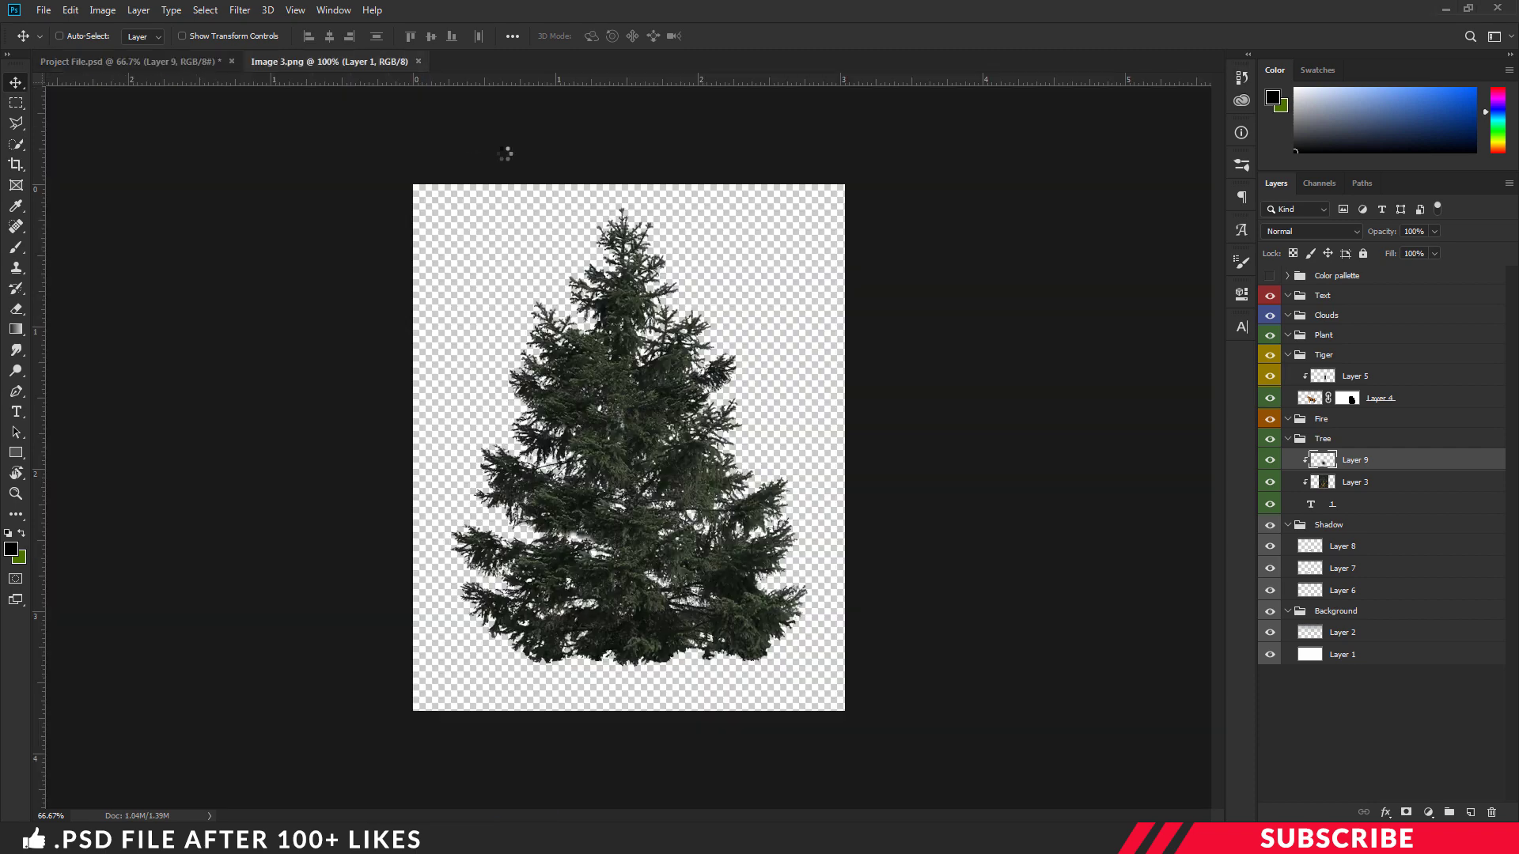
{"action": "left_click_drag", "start_coordinate": [329, 61], "coordinate": [324, 105]}
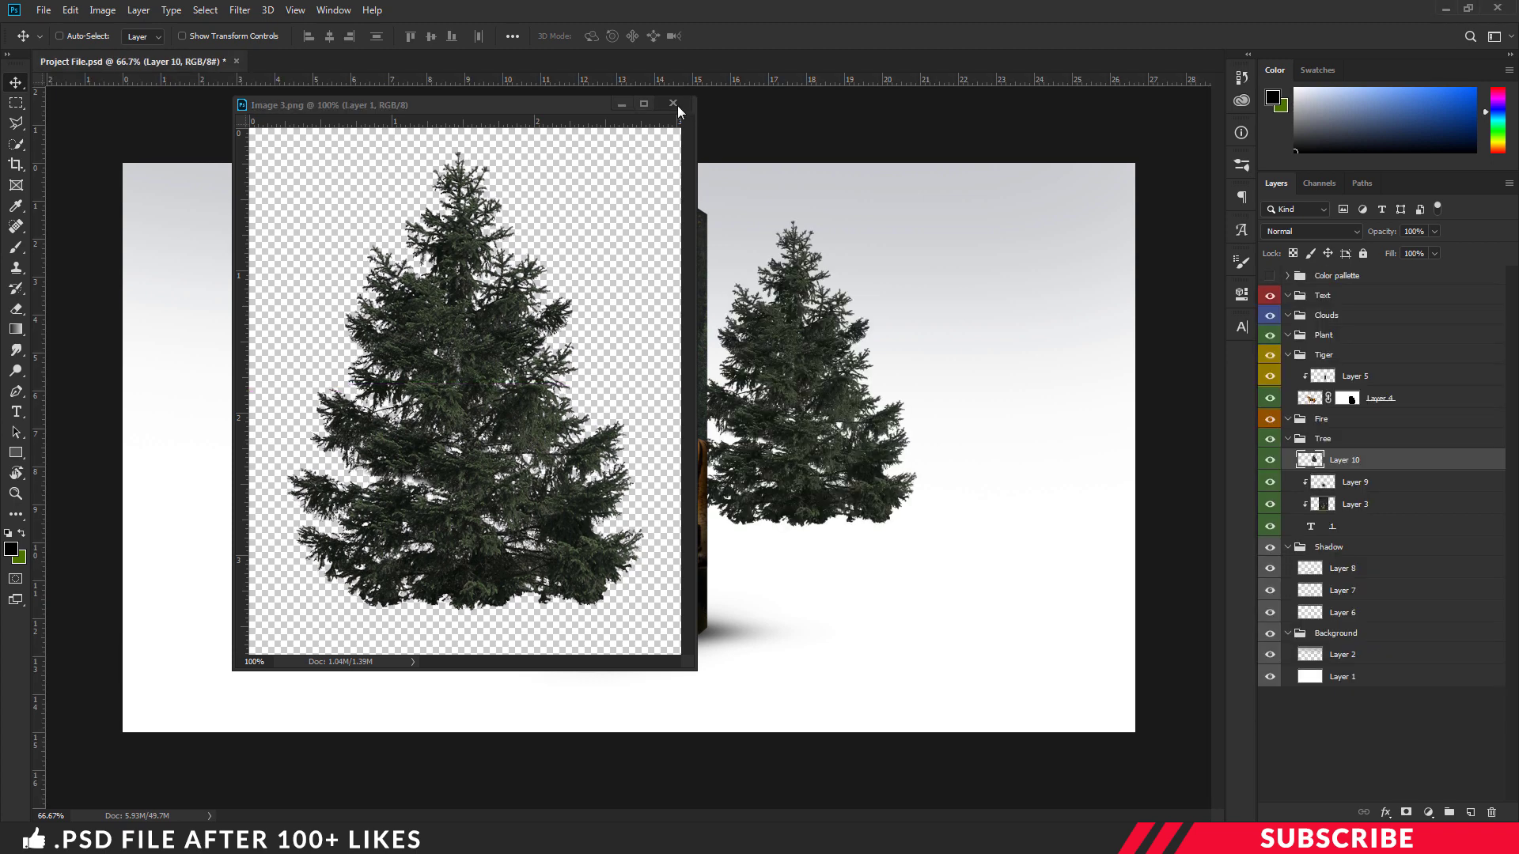
{"action": "left_click", "coordinate": [673, 104]}
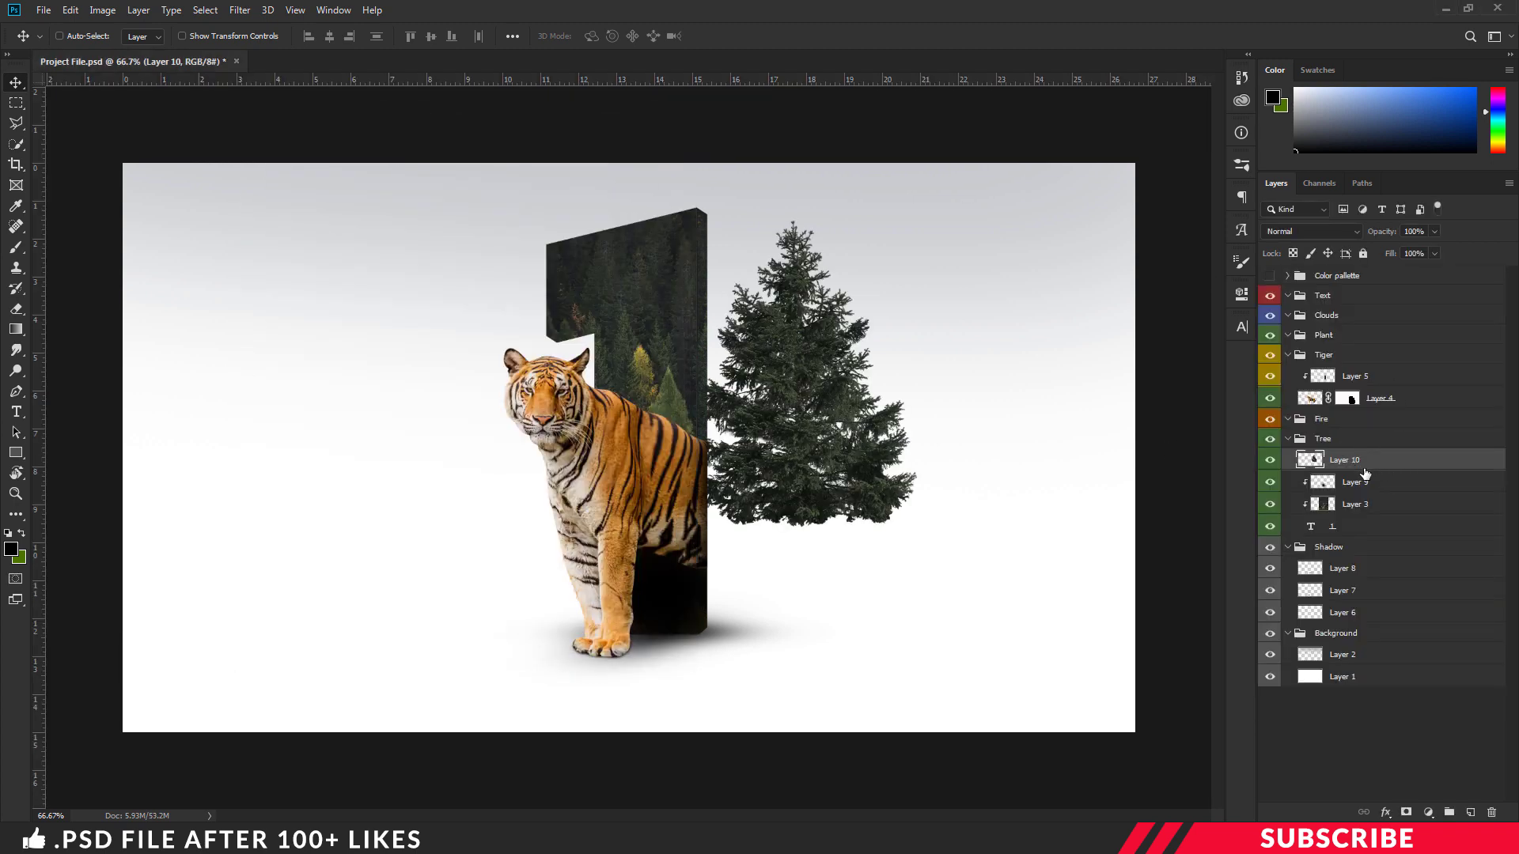
Scale down the fir tree and place it on the top edge of the number 1, with its tip above the edge.
{"action": "key", "text": "ctrl+t"}
{"action": "left_click_drag", "start_coordinate": [916, 531], "coordinate": [805, 384]}
{"action": "left_click_drag", "start_coordinate": [761, 295], "coordinate": [678, 262]}
{"action": "key", "text": "ctrl+plus"}
{"action": "scroll", "coordinate": [820, 438], "scroll_direction": "up", "scroll_amount": 2}
{"action": "left_click_drag", "start_coordinate": [767, 467], "coordinate": [725, 384]}
{"action": "key", "text": "Return"}
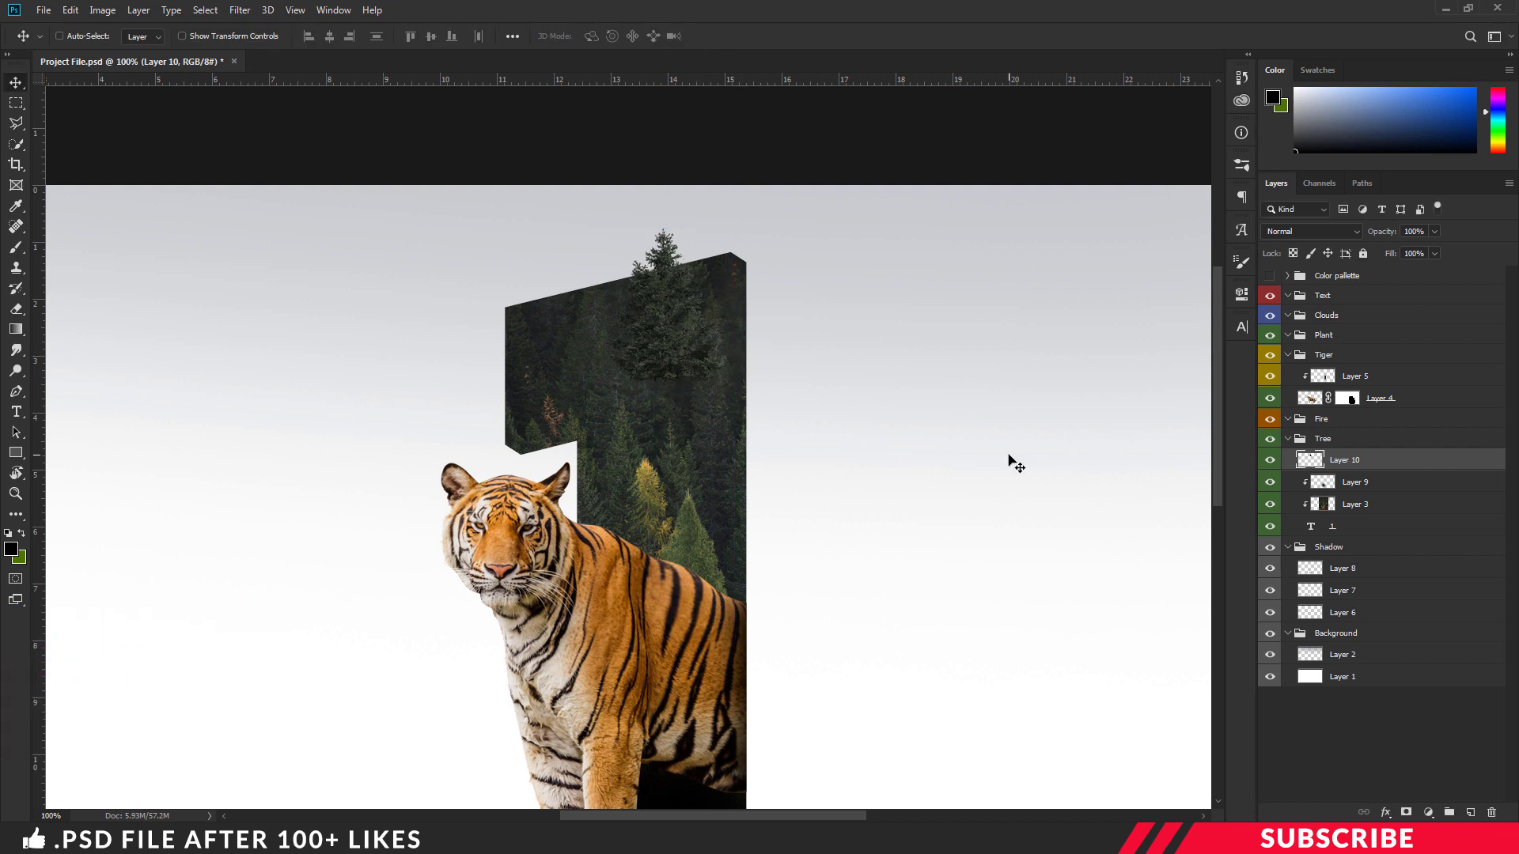
Duplicate the fir tree layer, shift the copy toward the number's left side and flip it horizontally.
{"action": "key", "text": "ctrl+j"}
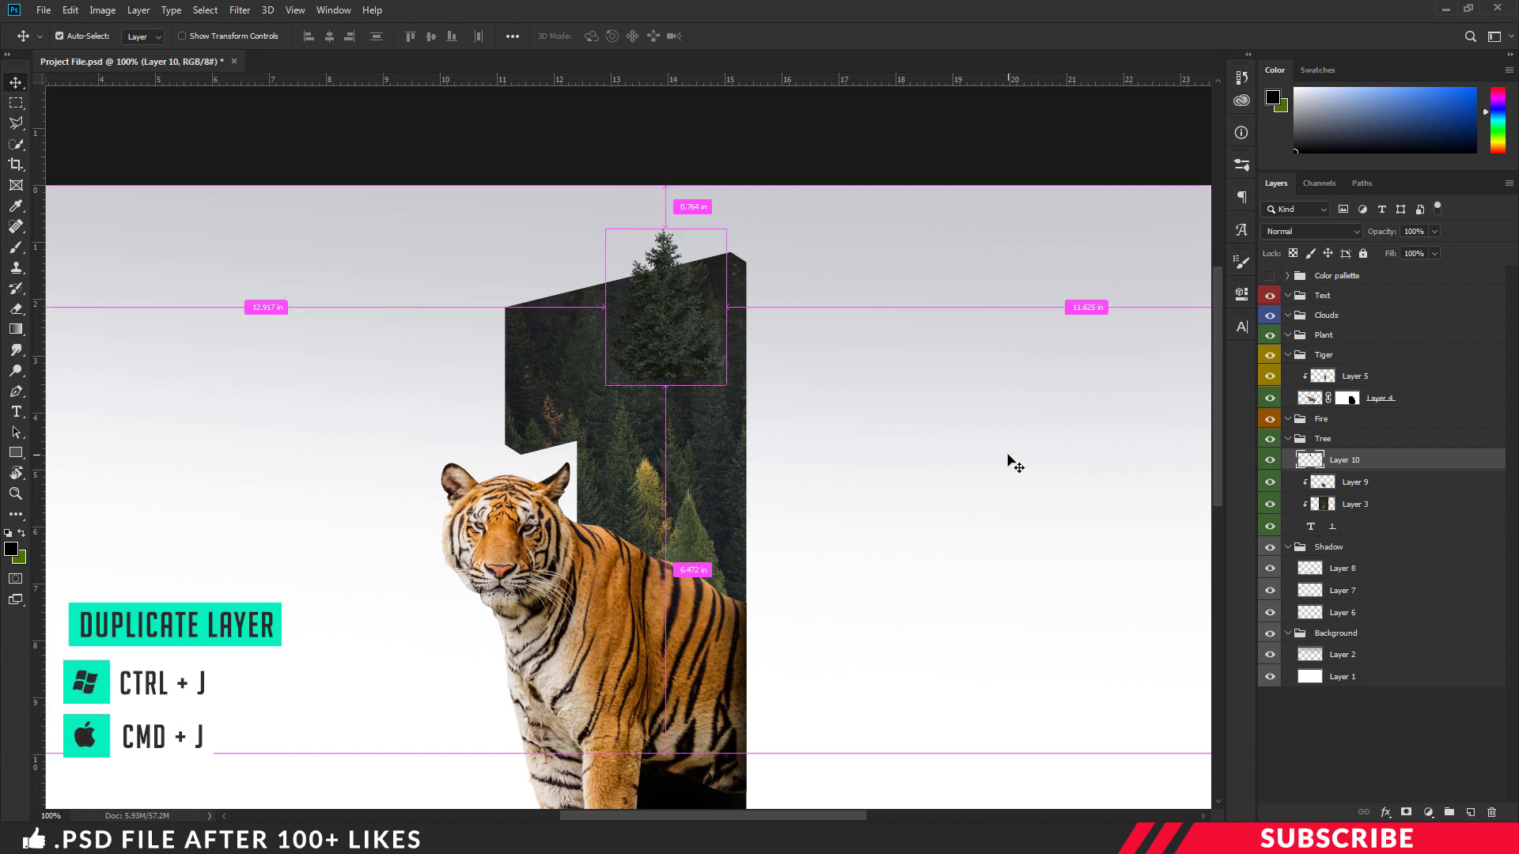
{"action": "left_click_drag", "start_coordinate": [647, 325], "coordinate": [620, 326]}
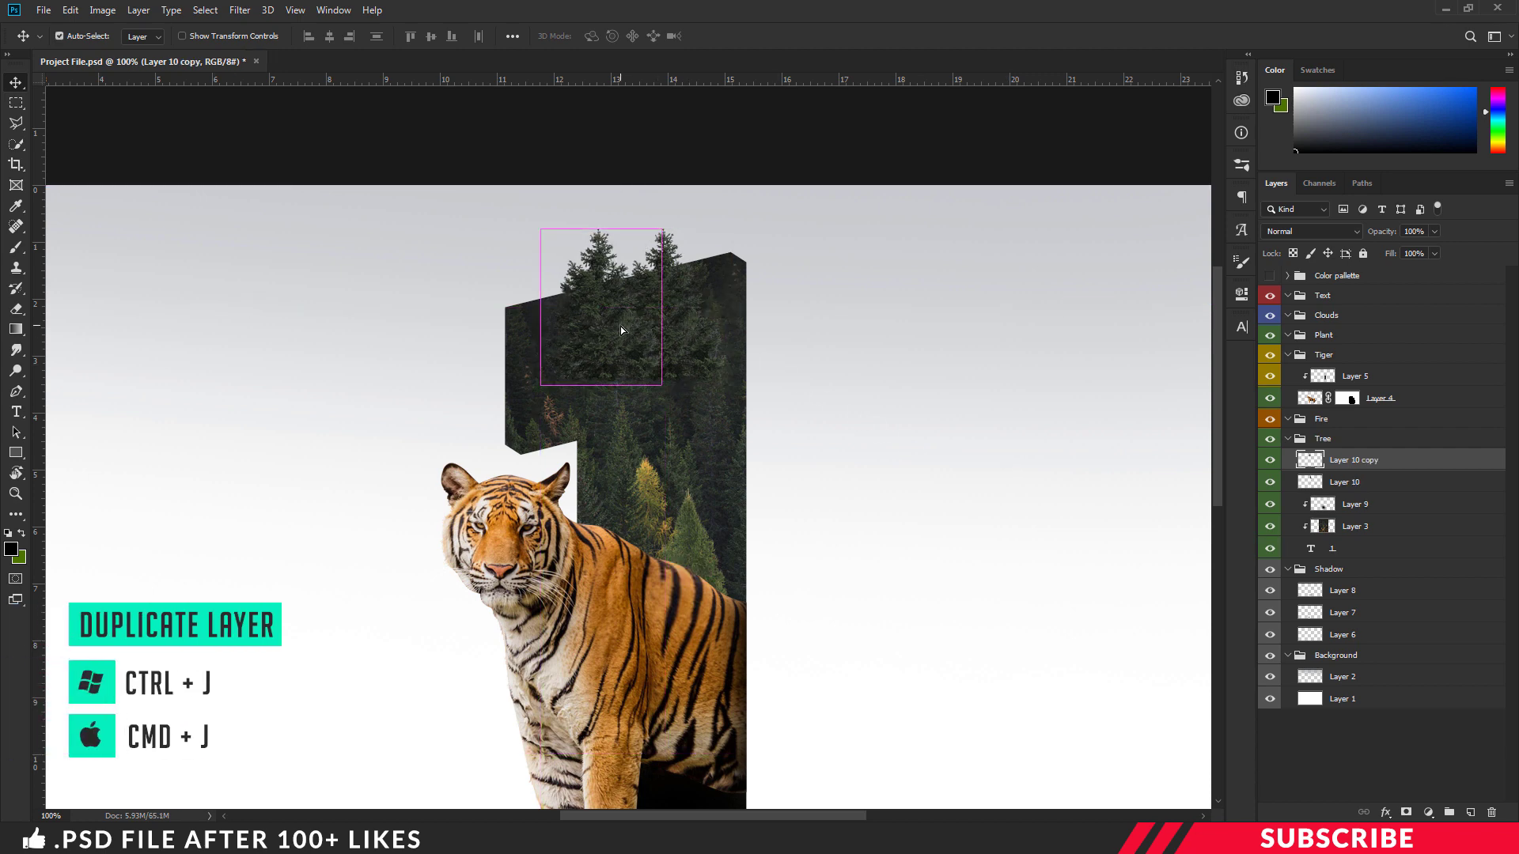
{"action": "key", "text": "ctrl+t"}
{"action": "right_click", "coordinate": [642, 325]}
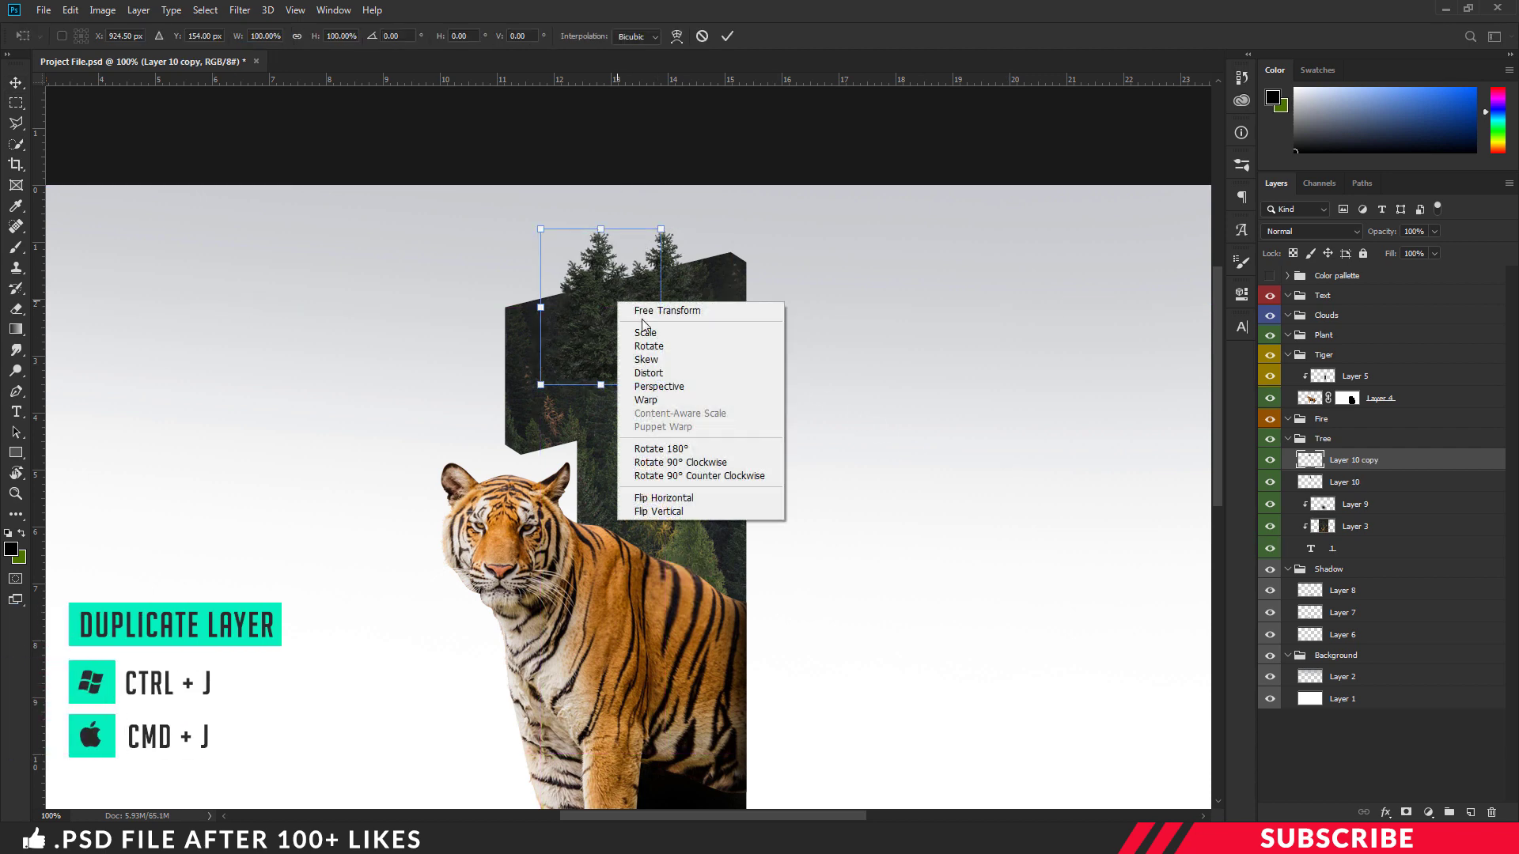
{"action": "left_click", "coordinate": [685, 500]}
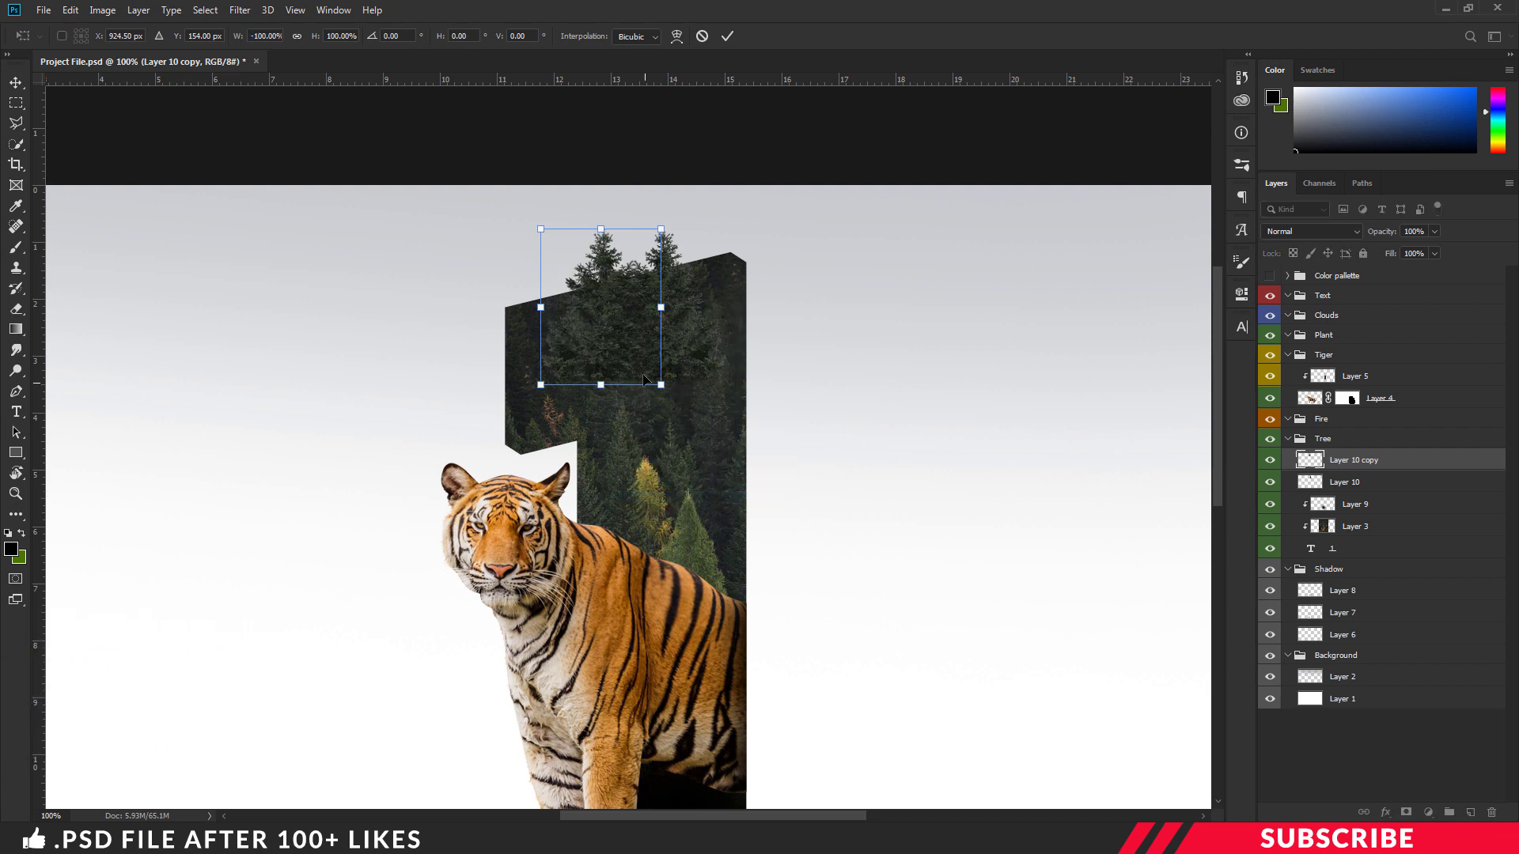
Scale the flipped tree to about 68% width and 85% height and place it near the number's upper-left corner.
{"action": "left_click_drag", "start_coordinate": [661, 307], "coordinate": [635, 307]}
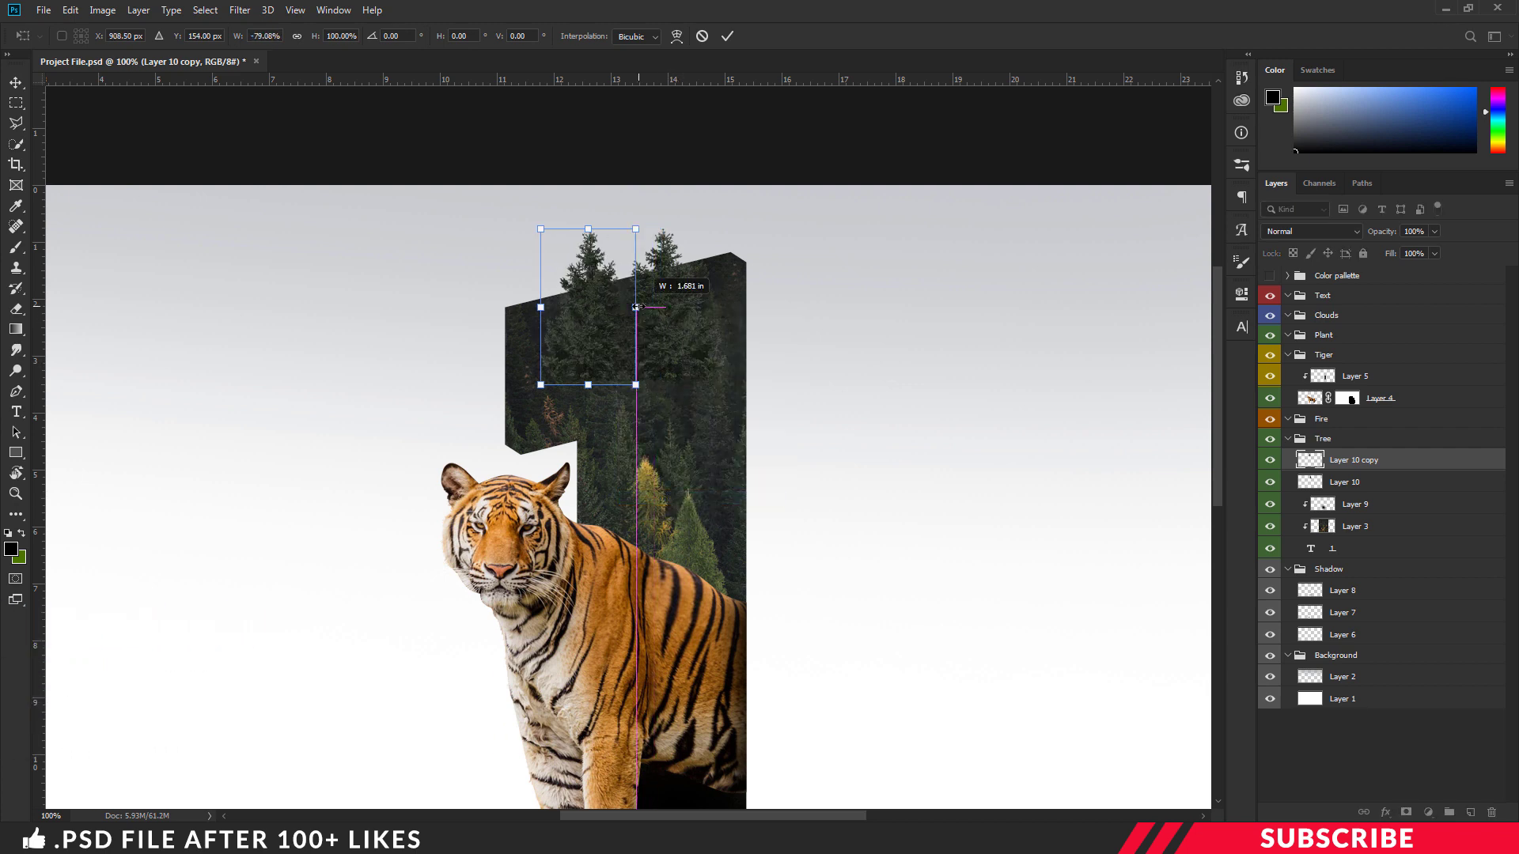
{"action": "left_click_drag", "start_coordinate": [638, 388], "coordinate": [621, 361]}
{"action": "left_click_drag", "start_coordinate": [599, 295], "coordinate": [569, 327]}
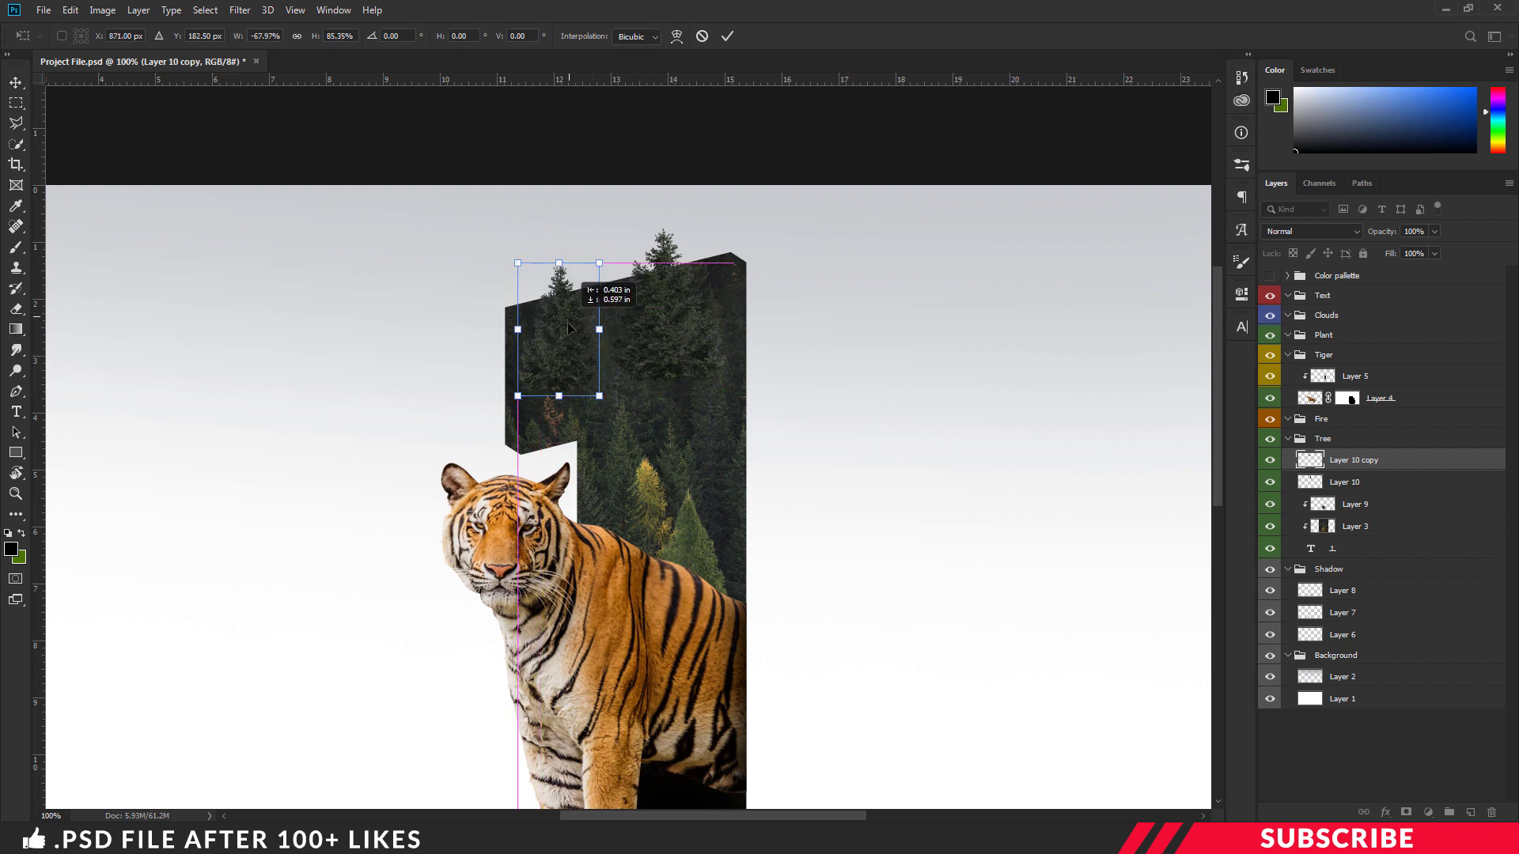
{"action": "key", "text": "Return"}
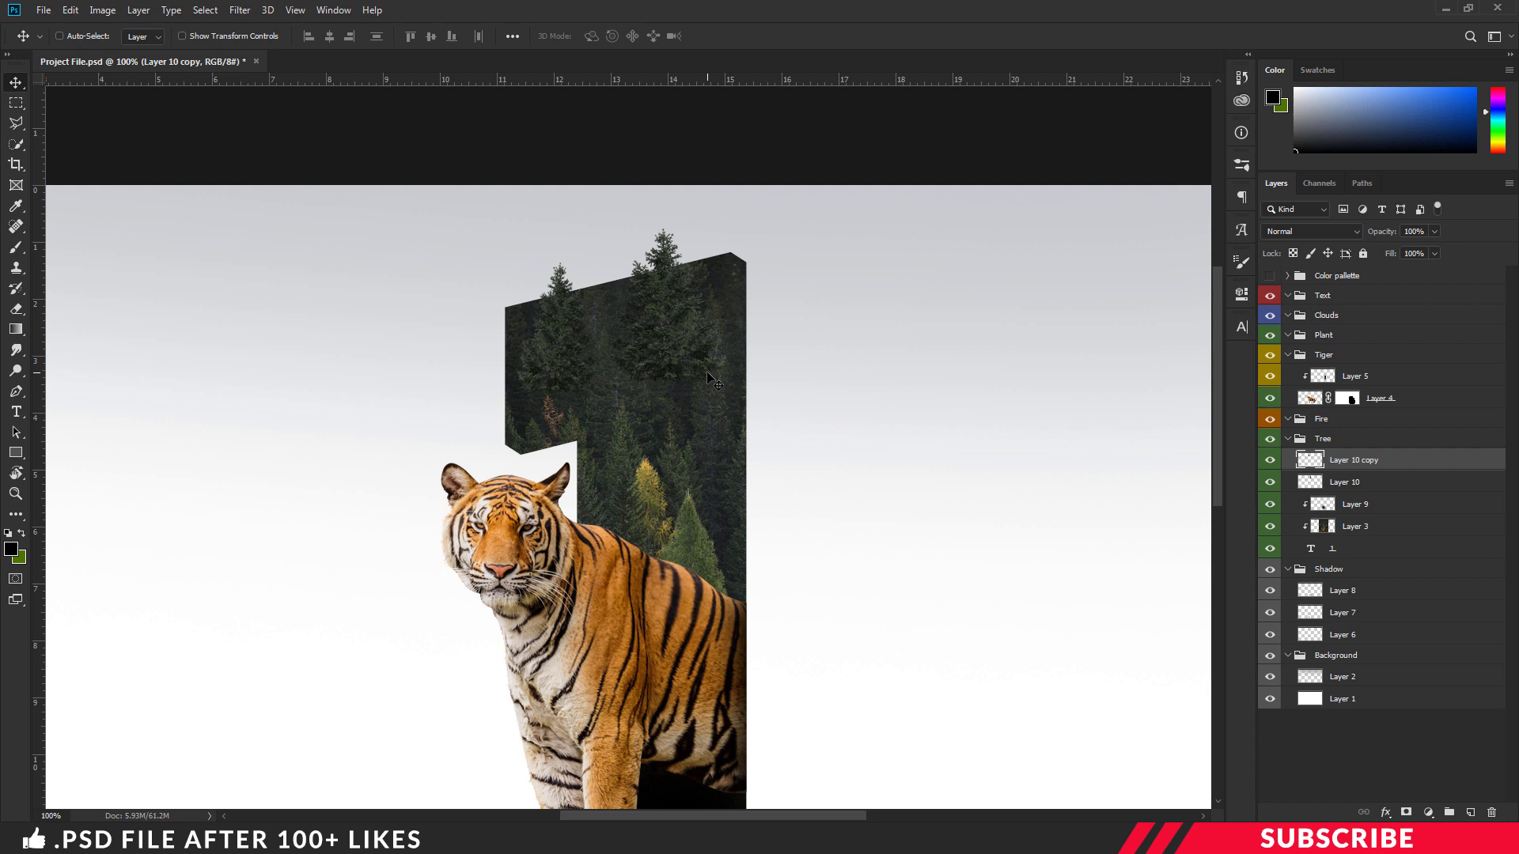
Blend the lower parts of both fir trees into the forest with a soft 125 px eraser.
{"action": "key", "text": "e"}
{"action": "key", "text": "bracketleft"}
{"action": "key", "text": "bracketleft"}
{"action": "key", "text": "bracketleft"}
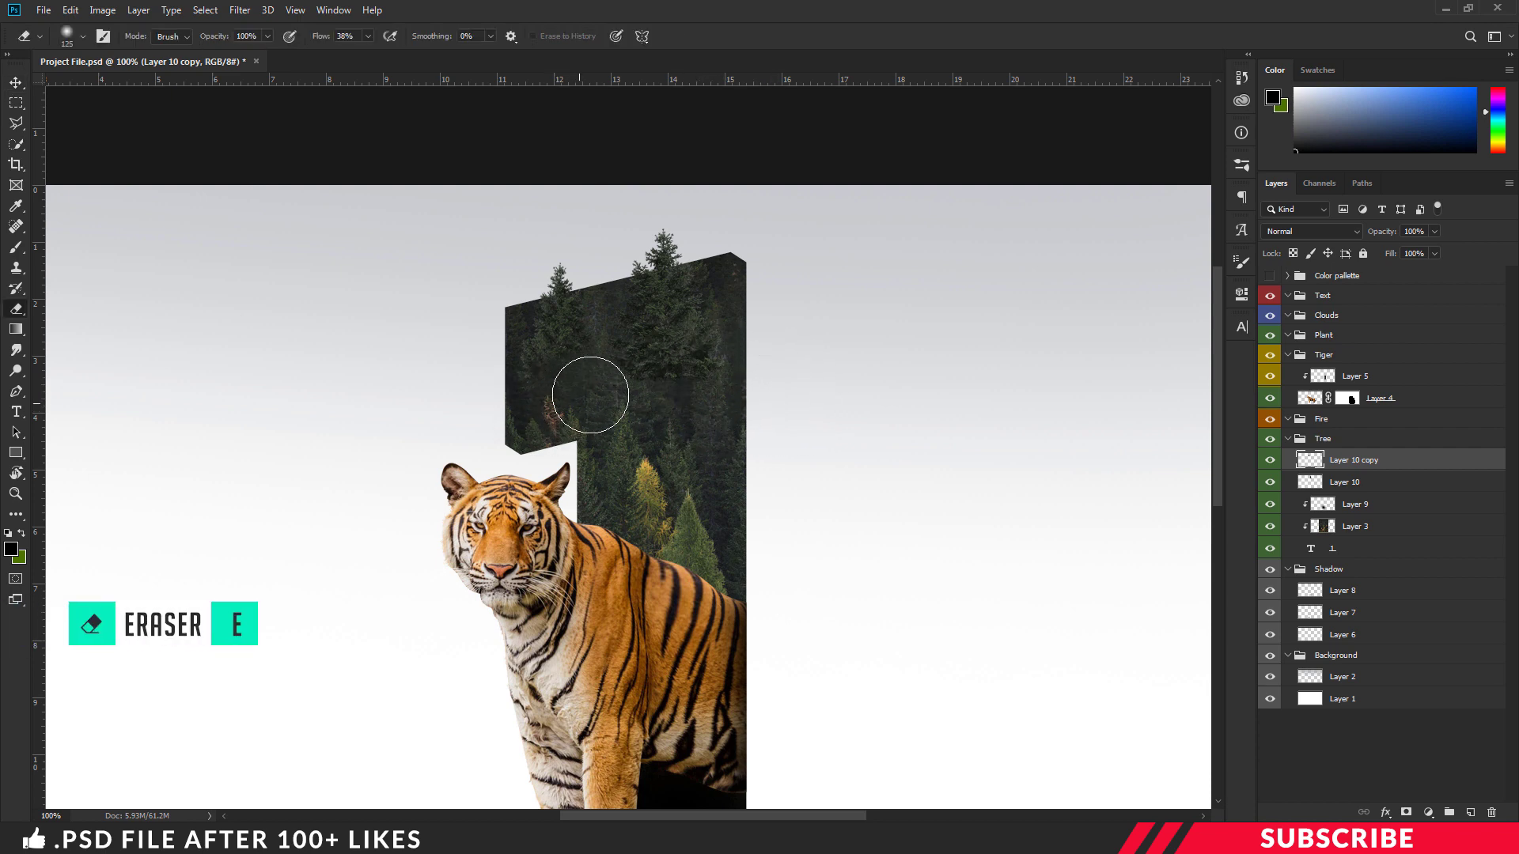
{"action": "left_click", "coordinate": [1351, 488]}
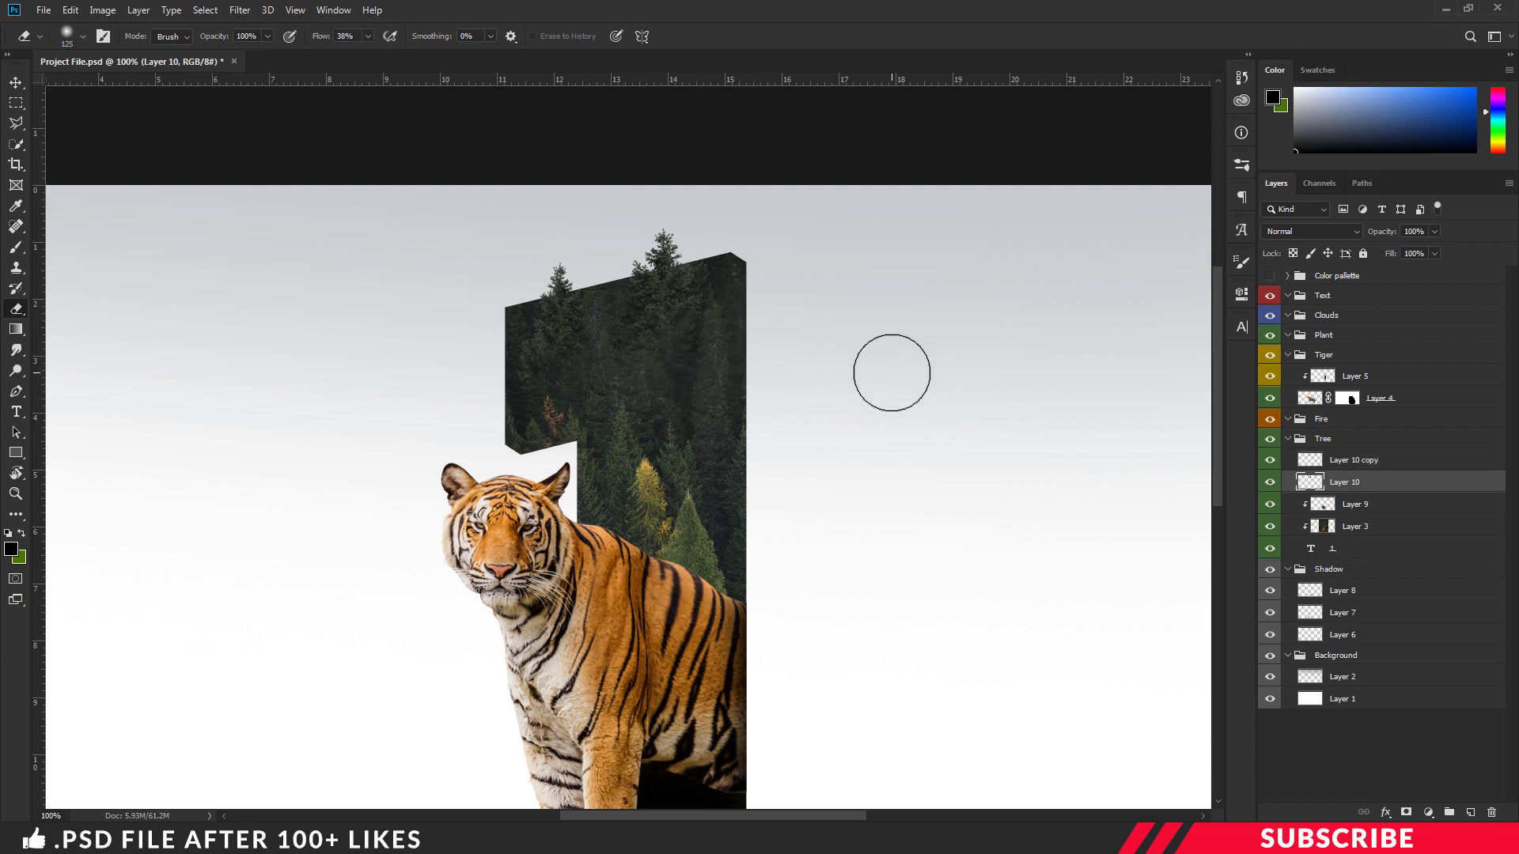
{"action": "key", "text": "v"}
{"action": "key", "text": "ctrl+minus"}
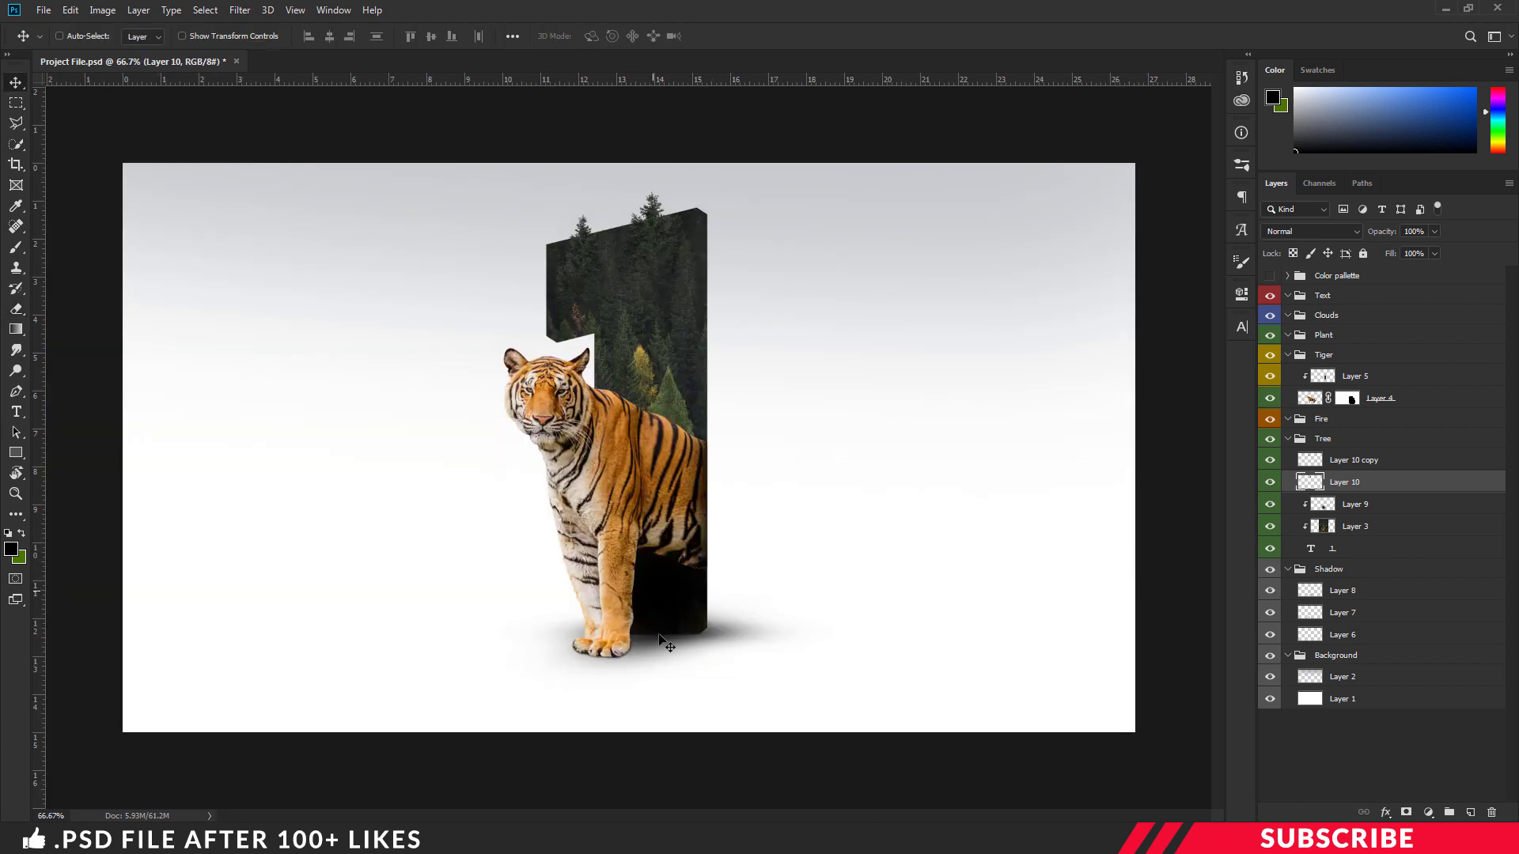
Open Image 4 from the Video 50 folder in Photoshop and copy its leafy plant into the project.
{"action": "key", "text": "alt+Tab"}
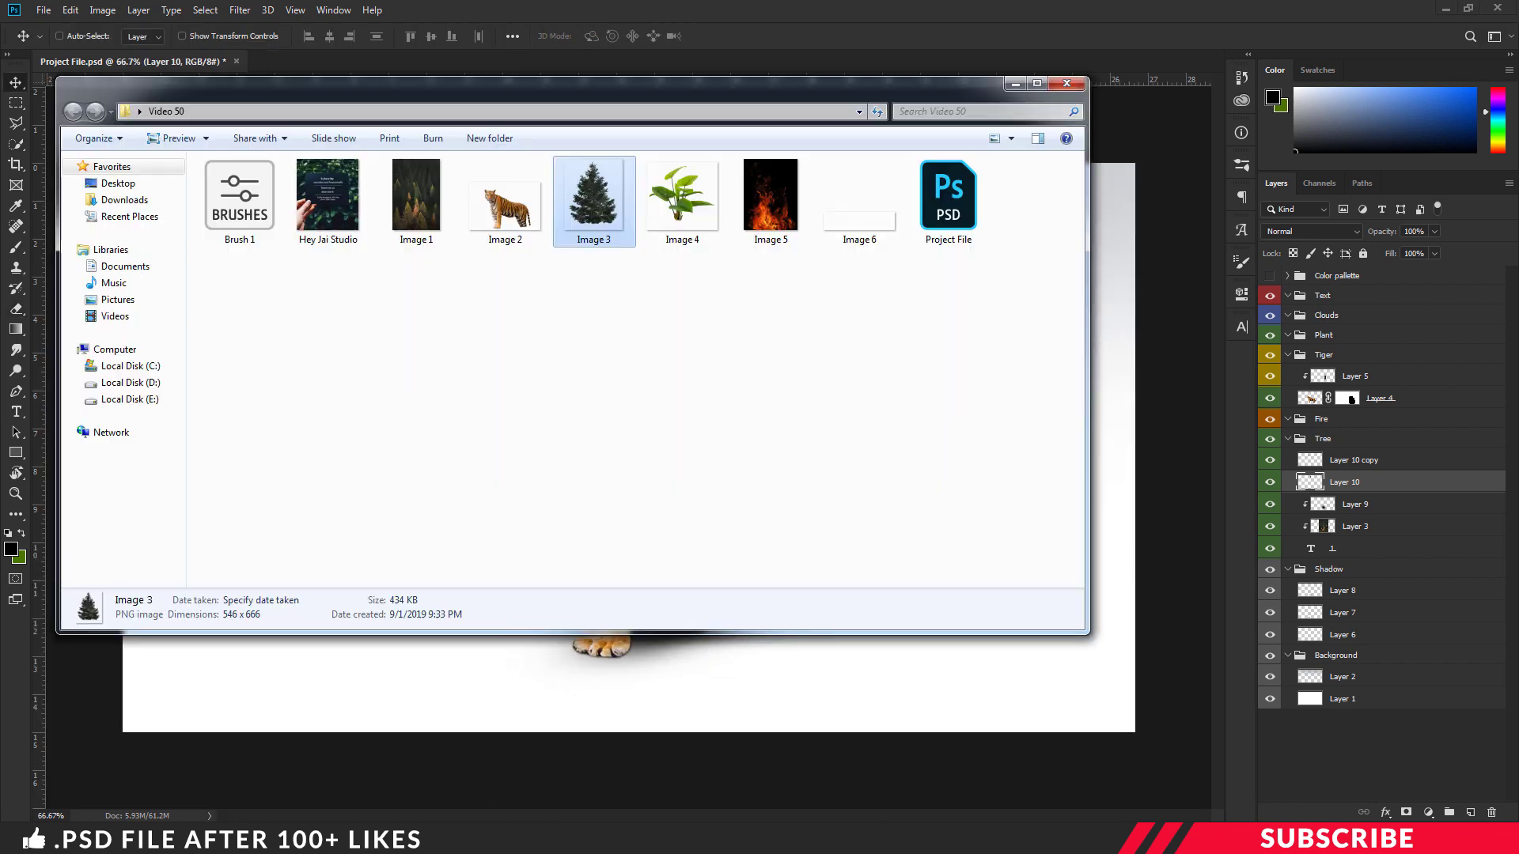
{"action": "left_click", "coordinate": [682, 202]}
{"action": "right_click", "coordinate": [684, 192]}
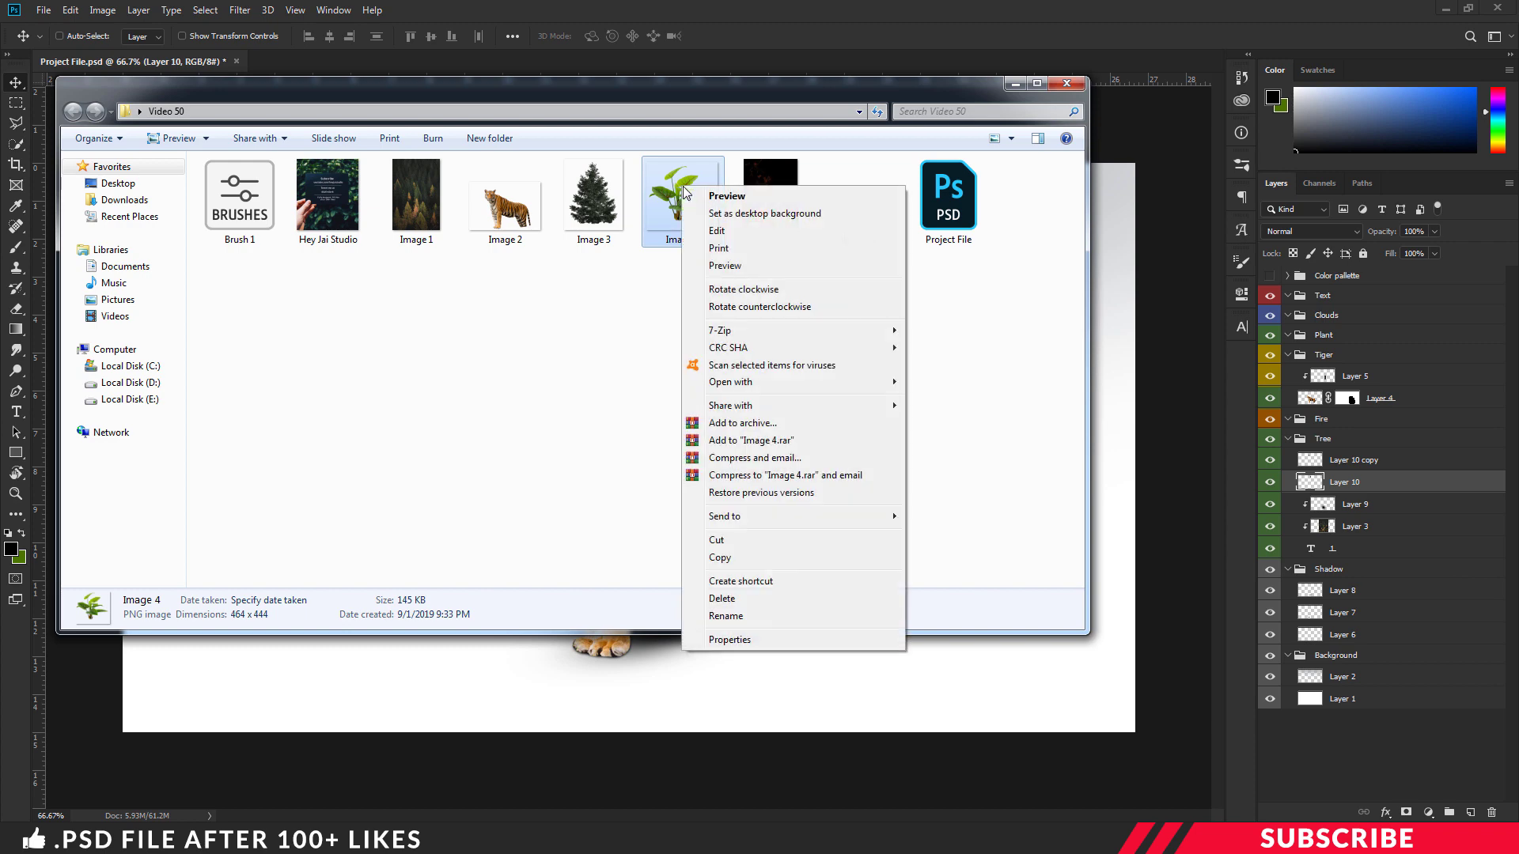
{"action": "mouse_move", "coordinate": [735, 382]}
{"action": "left_click", "coordinate": [977, 383]}
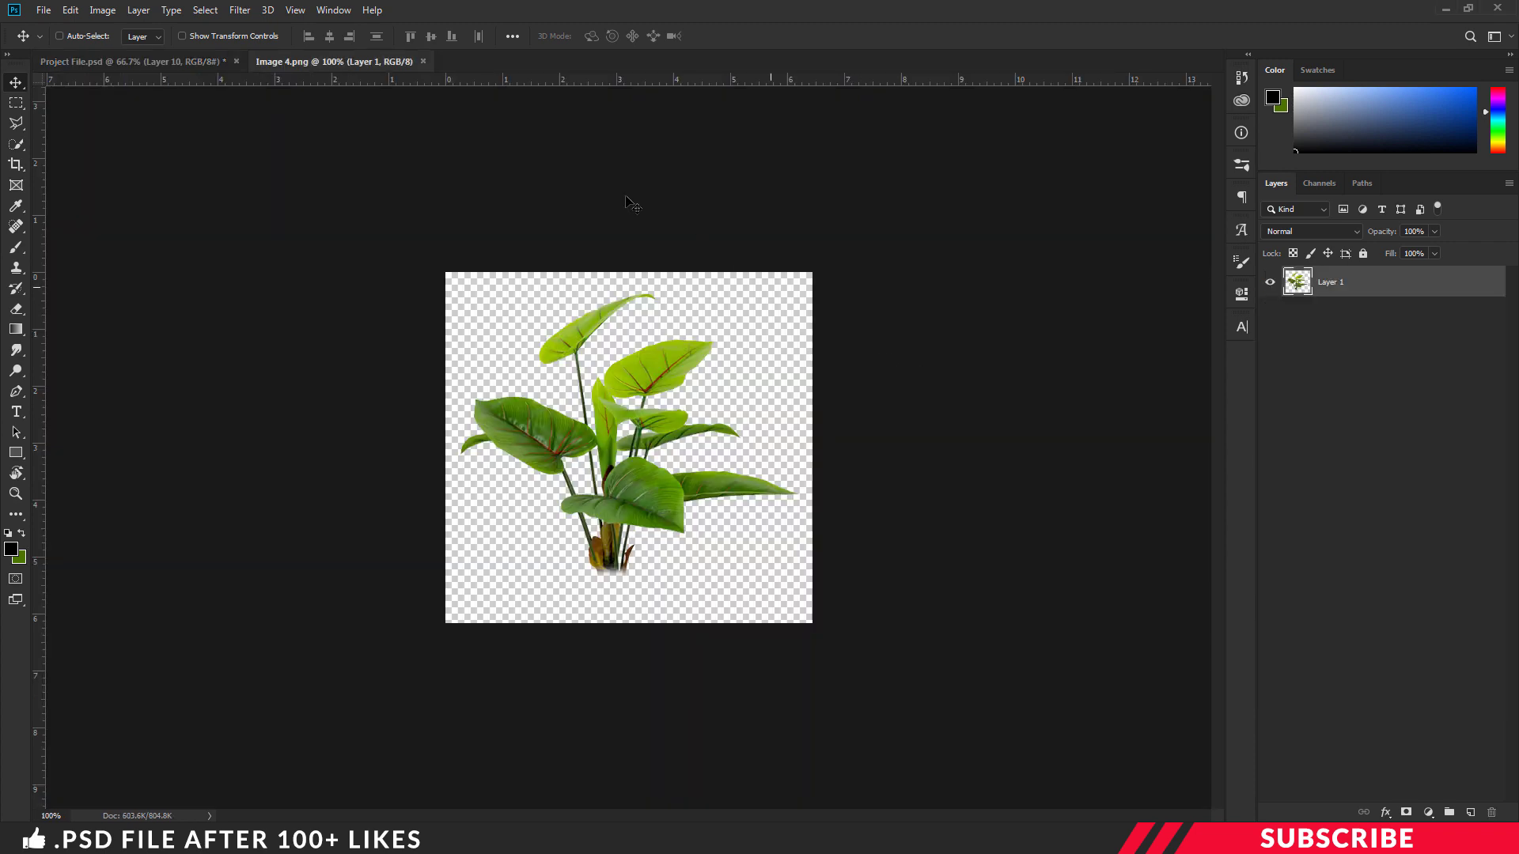
{"action": "left_click_drag", "start_coordinate": [362, 64], "coordinate": [614, 259]}
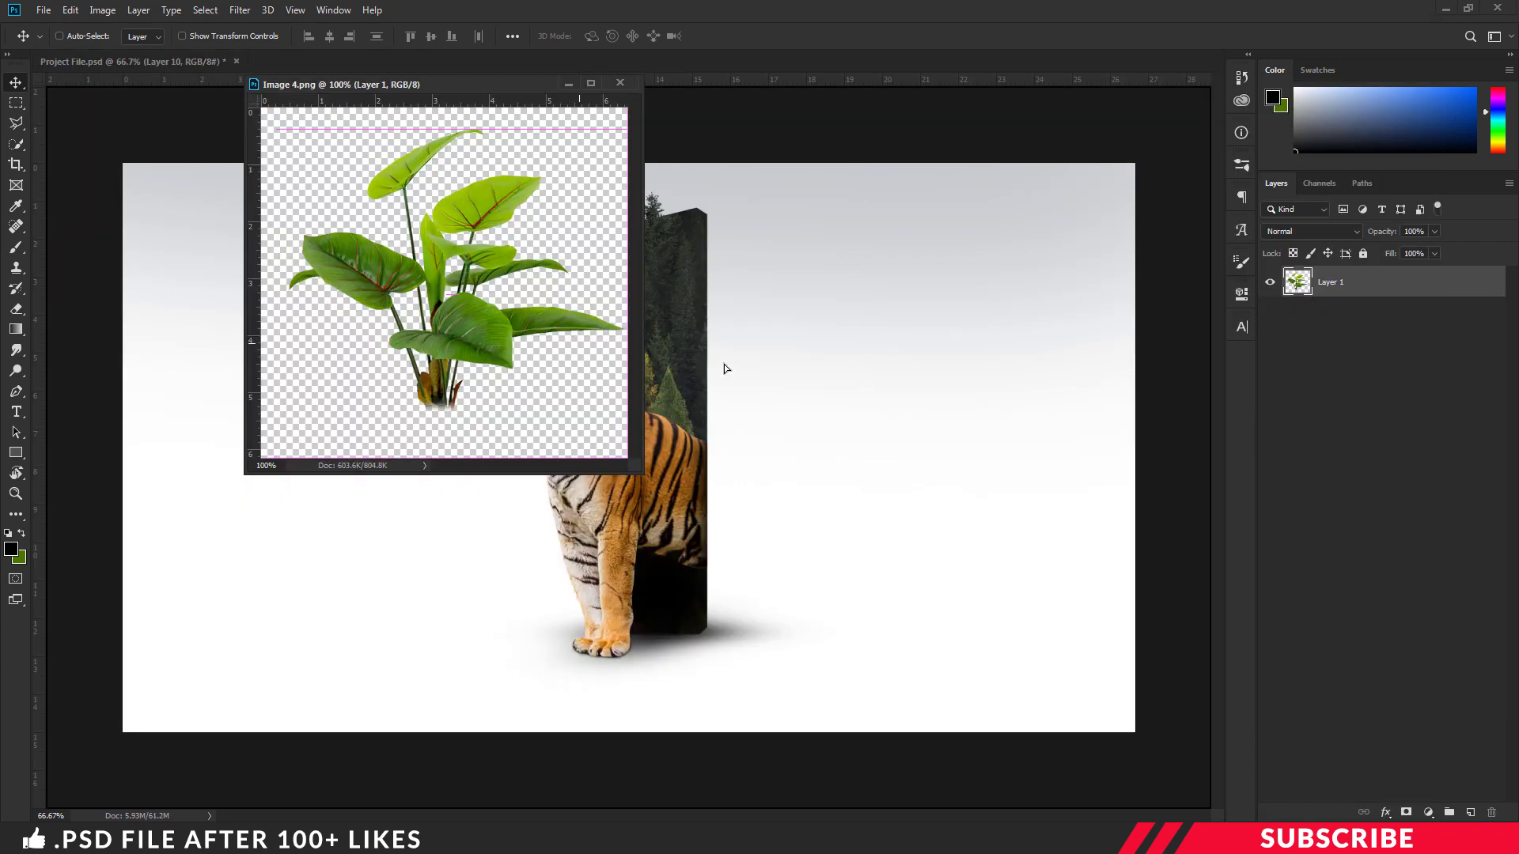
{"action": "left_click_drag", "start_coordinate": [733, 431], "coordinate": [736, 432]}
{"action": "left_click", "coordinate": [620, 82]}
Put the plant layer into the Plant group and position the plant at the foot of the number 1.
{"action": "left_click_drag", "start_coordinate": [1359, 483], "coordinate": [1343, 360]}
{"action": "left_click_drag", "start_coordinate": [603, 420], "coordinate": [684, 570]}
{"action": "key", "text": "ctrl"}
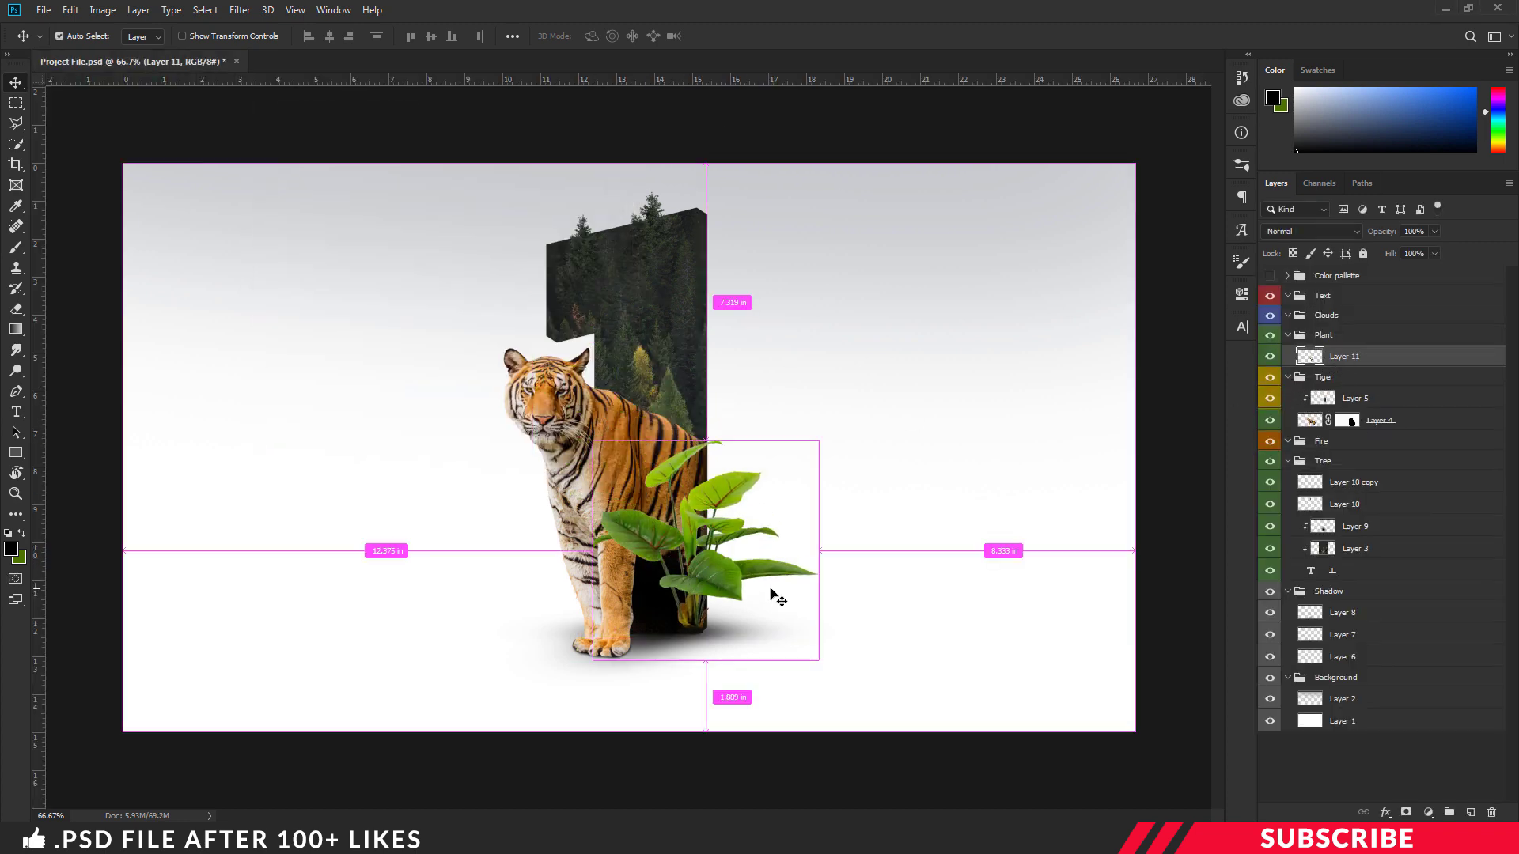
Scale the plant to about 60% and fit its base at the number's lower-right corner.
{"action": "key", "text": "ctrl+t"}
{"action": "left_click_drag", "start_coordinate": [818, 660], "coordinate": [744, 577]}
{"action": "left_click_drag", "start_coordinate": [700, 507], "coordinate": [736, 573]}
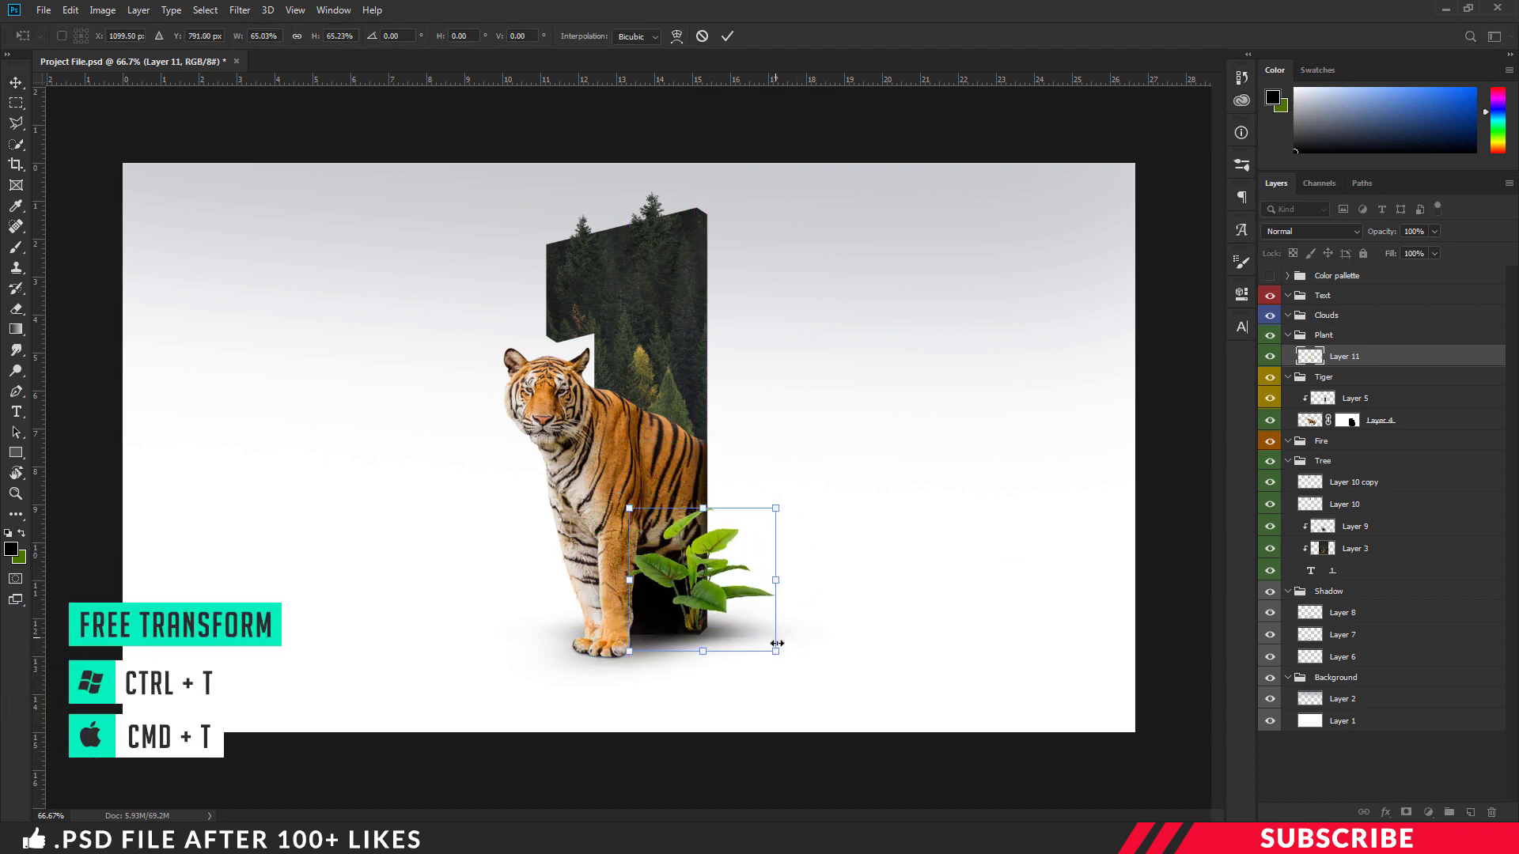
{"action": "left_click_drag", "start_coordinate": [766, 641], "coordinate": [746, 607]}
{"action": "key", "text": "ctrl+plus"}
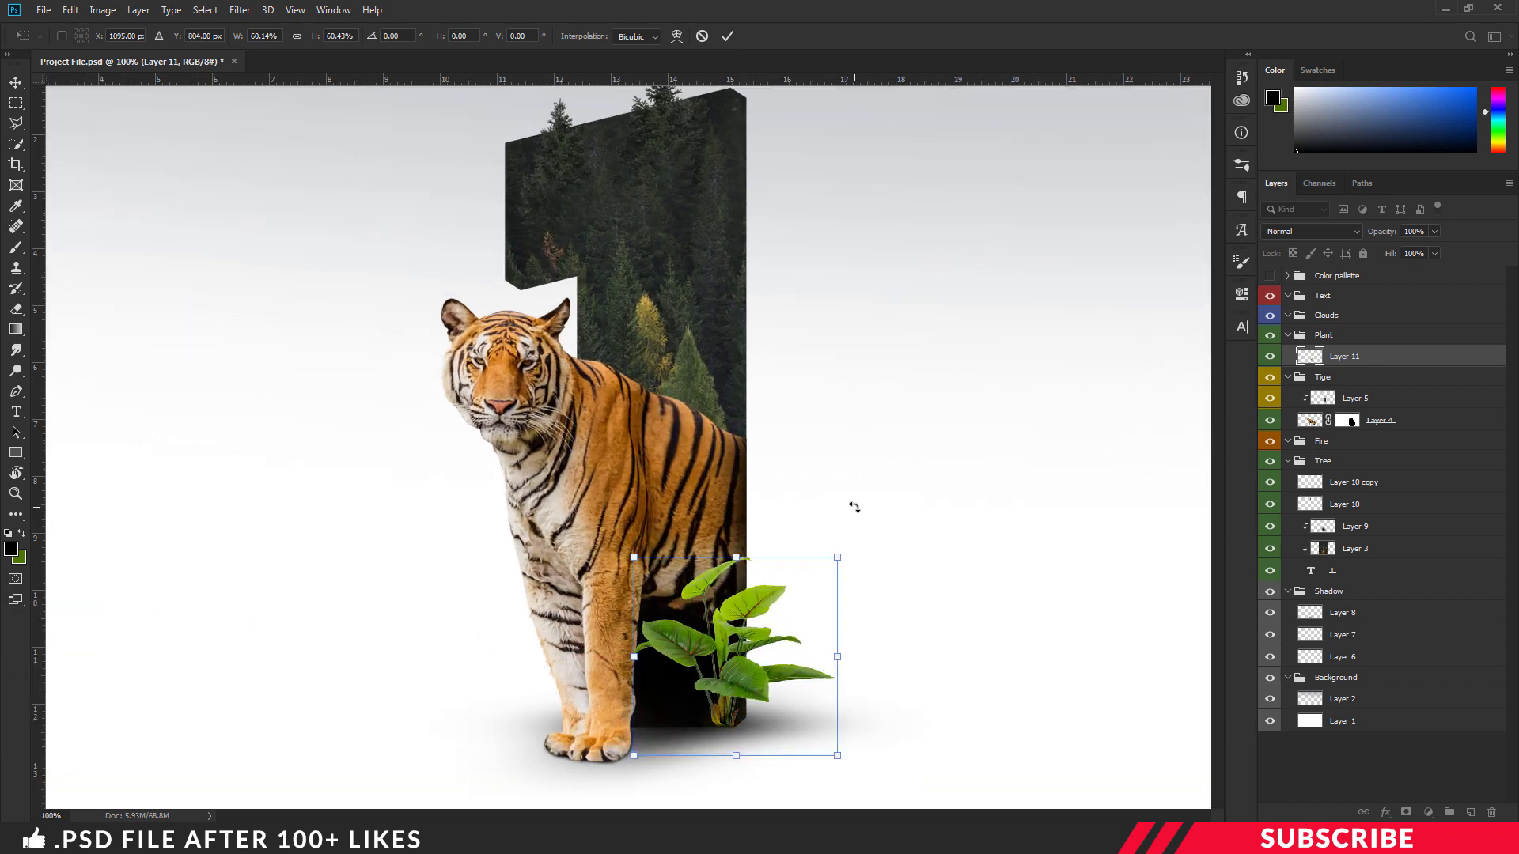
{"action": "scroll", "coordinate": [854, 509], "scroll_direction": "down", "scroll_amount": 3}
{"action": "key", "text": "ctrl+plus"}
{"action": "left_click_drag", "start_coordinate": [814, 562], "coordinate": [818, 560]}
{"action": "key", "text": "Return"}
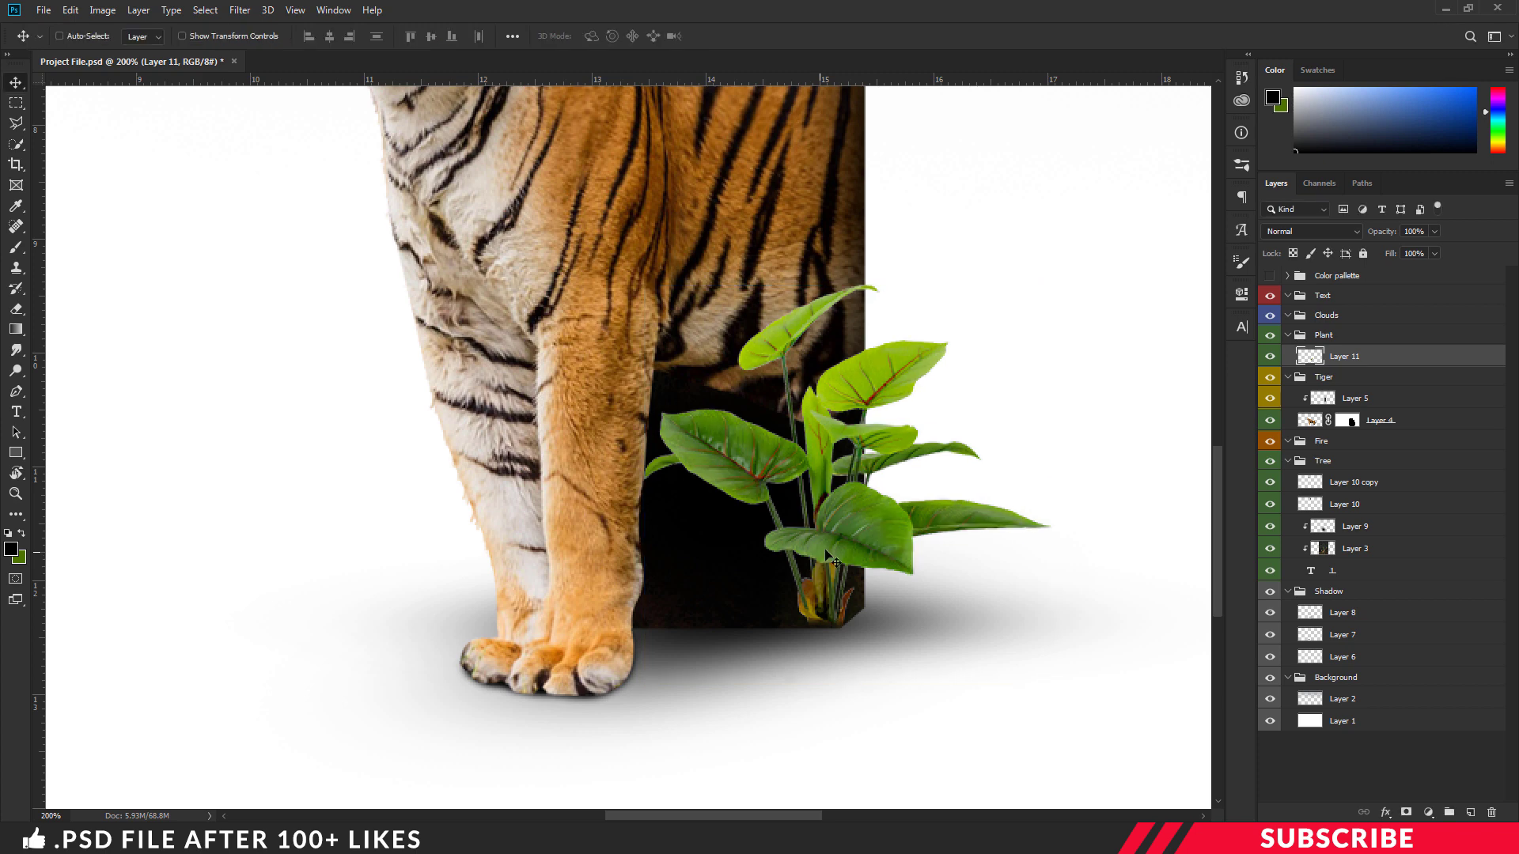
Add a new layer above the plant and clip it to the plant layer.
{"action": "left_click", "coordinate": [1471, 813]}
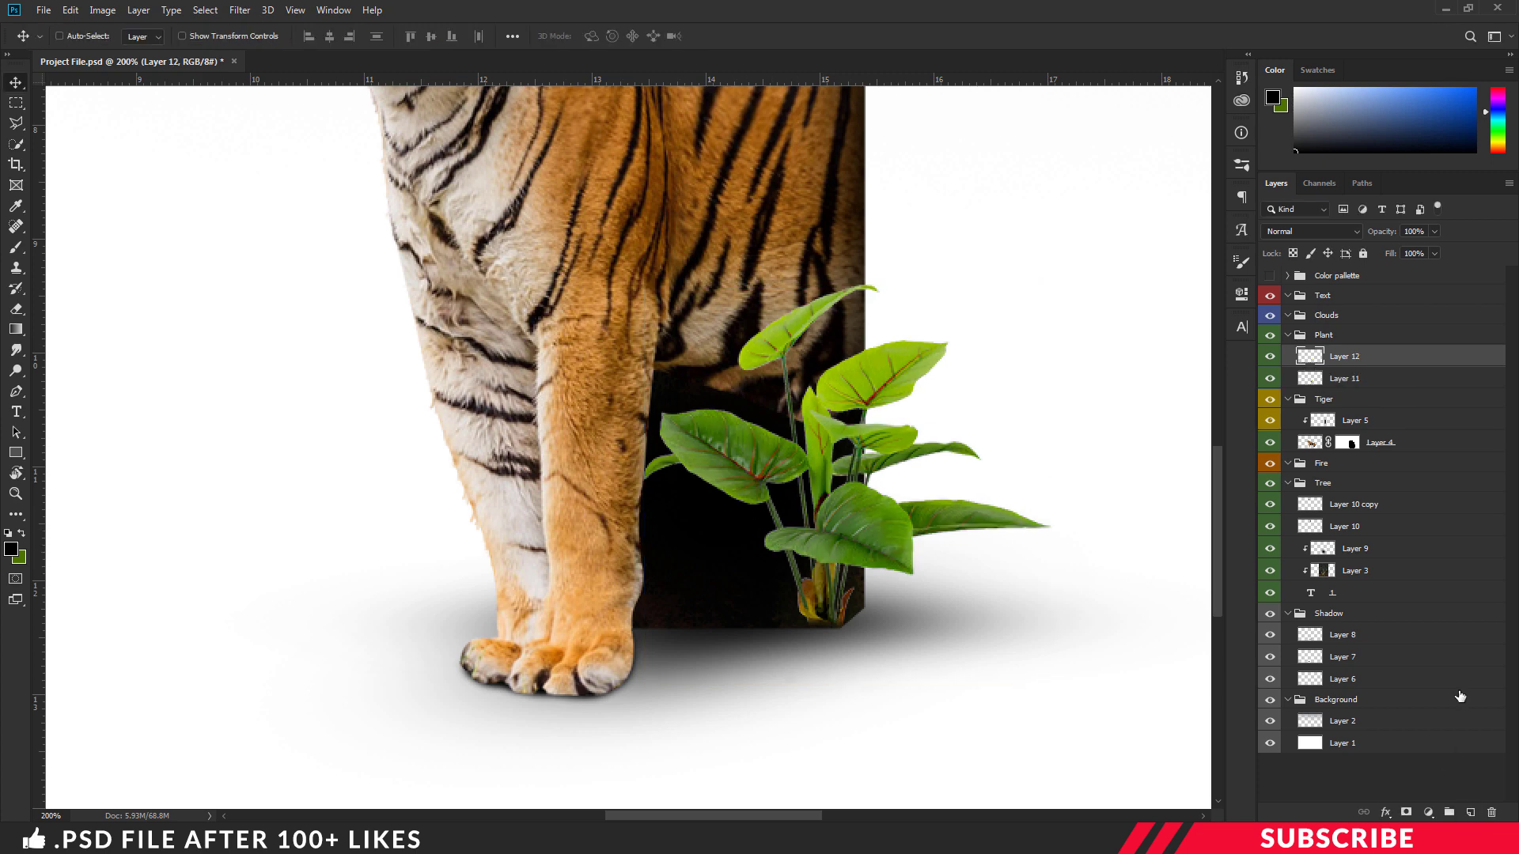
{"action": "left_click", "coordinate": [1411, 362], "text": "alt"}
{"action": "key", "text": "i"}
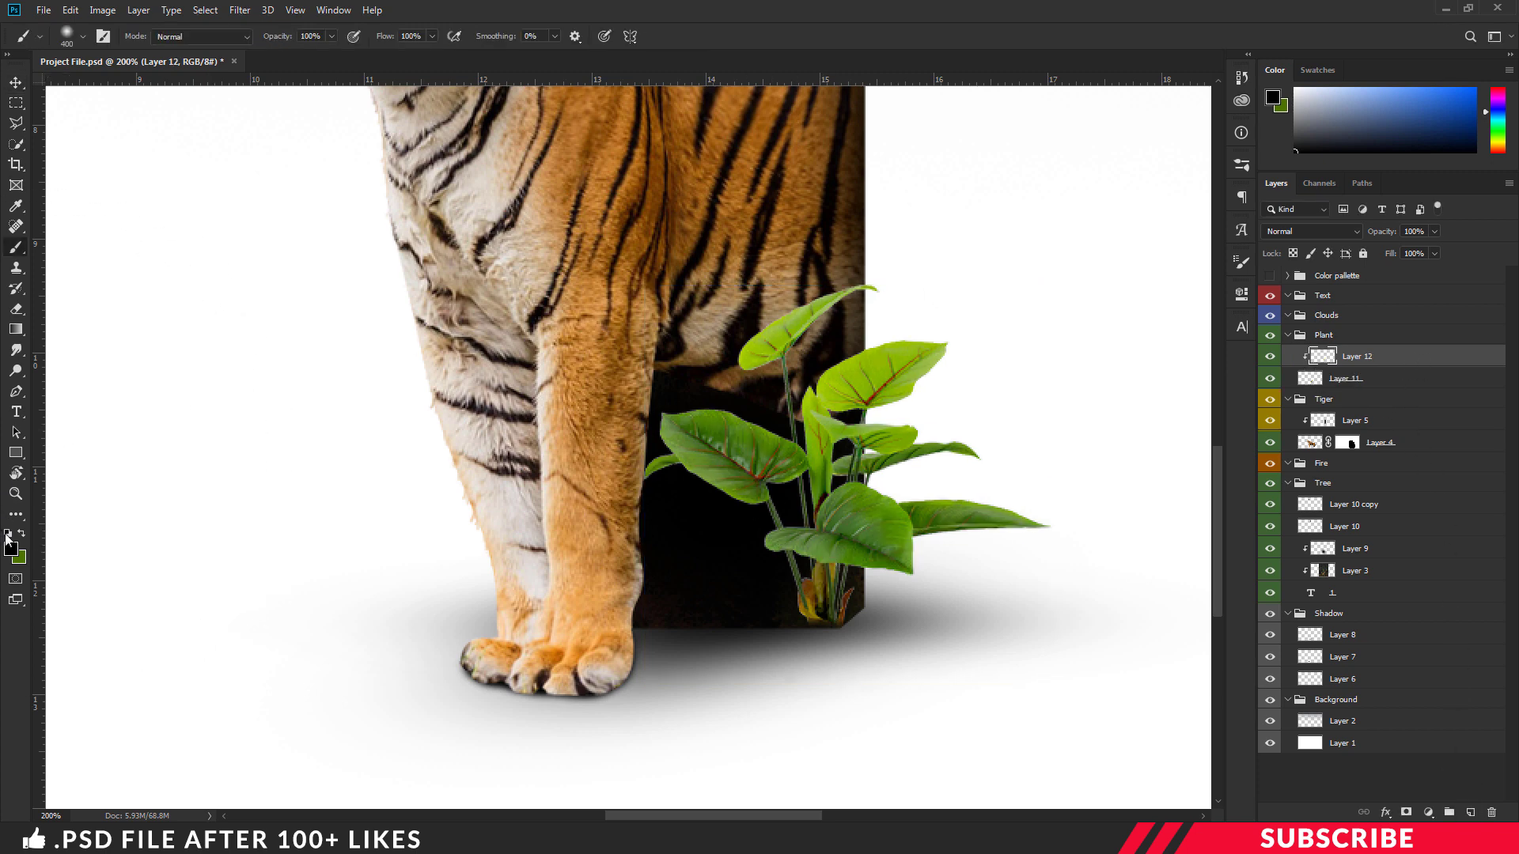
Paint black shading on the plant's base in the clipped layer with an 80 px soft round brush.
{"action": "left_click", "coordinate": [11, 549]}
{"action": "left_click", "coordinate": [1358, 541]}
{"action": "key", "text": "b"}
{"action": "left_click", "coordinate": [82, 36]}
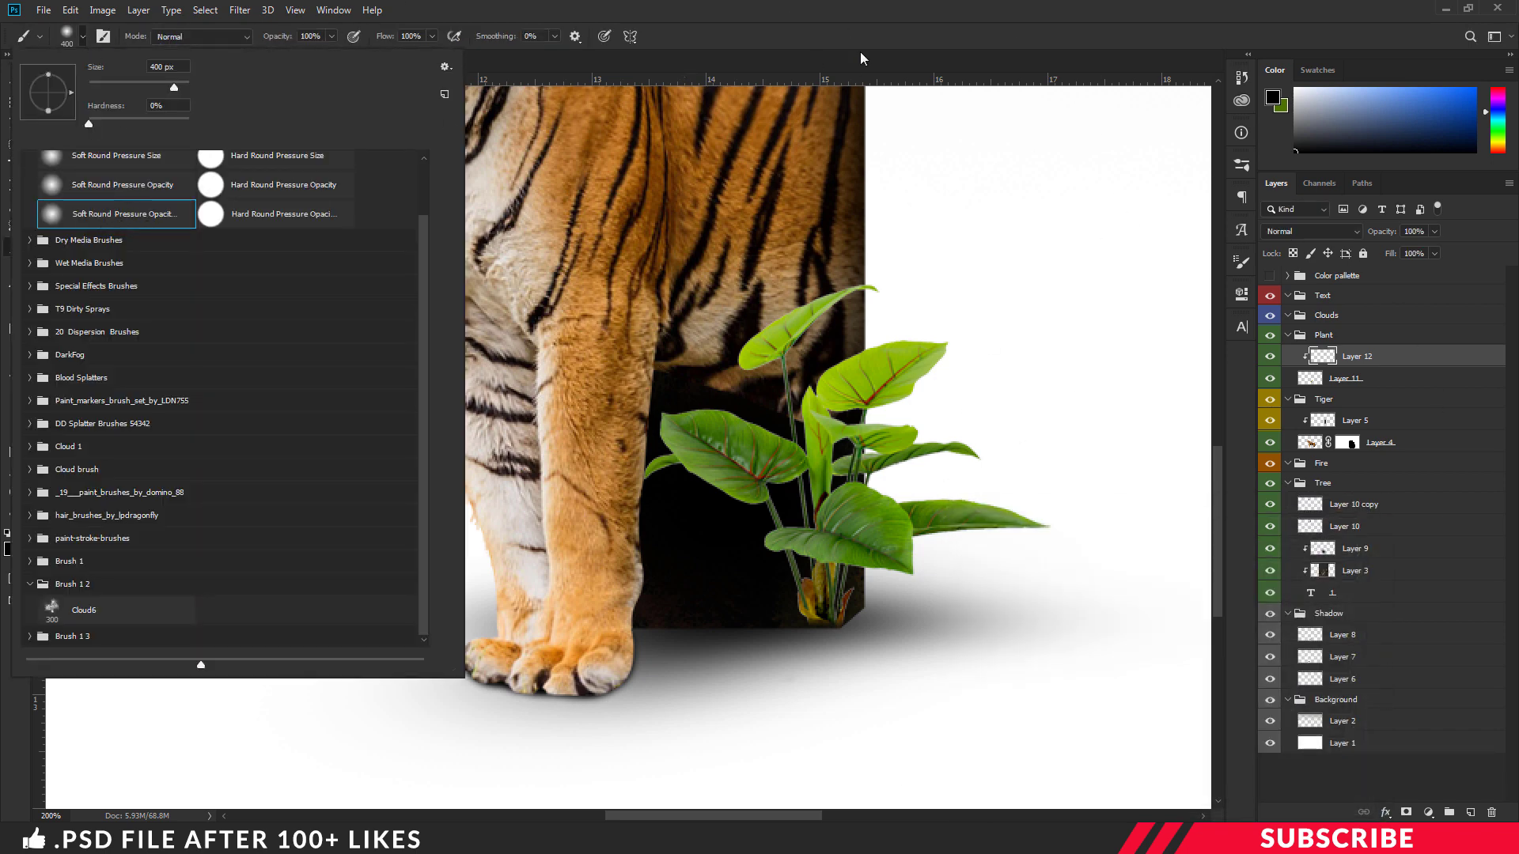
{"action": "left_click", "coordinate": [879, 43]}
{"action": "key", "text": "["}
{"action": "key", "text": "["}
{"action": "key", "text": "["}
{"action": "key", "text": "["}
{"action": "key", "text": "["}
{"action": "key", "text": "bracketleft"}
{"action": "key", "text": "bracketleft"}
{"action": "key", "text": "bracketleft"}
{"action": "key", "text": "bracketleft"}
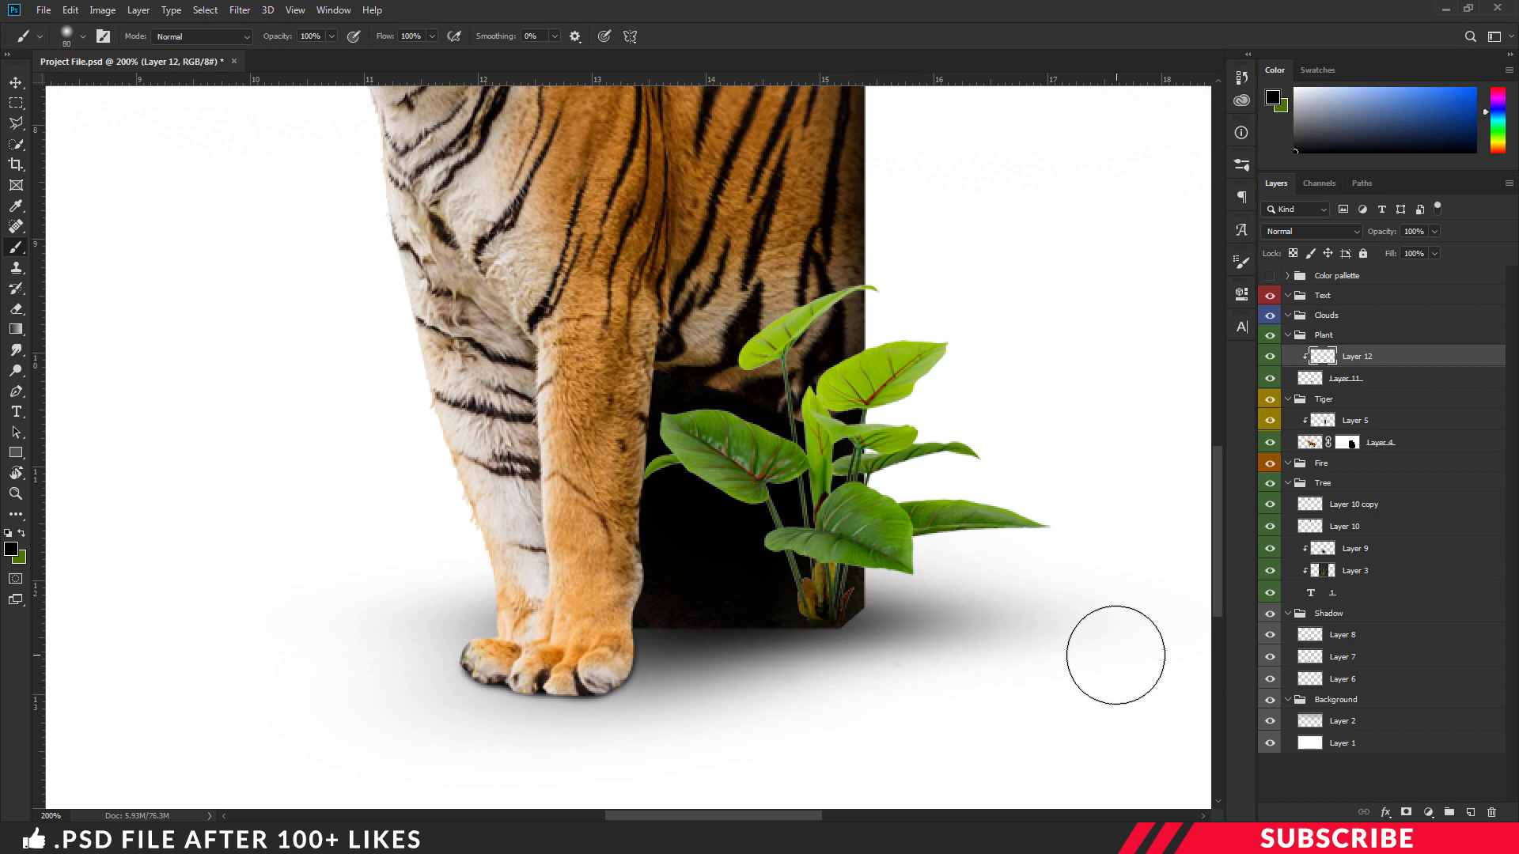
{"action": "key", "text": "ctrl+minus"}
{"action": "key", "text": "ctrl+minus"}
{"action": "key", "text": "ctrl+minus"}
{"action": "key", "text": "ctrl+minus"}
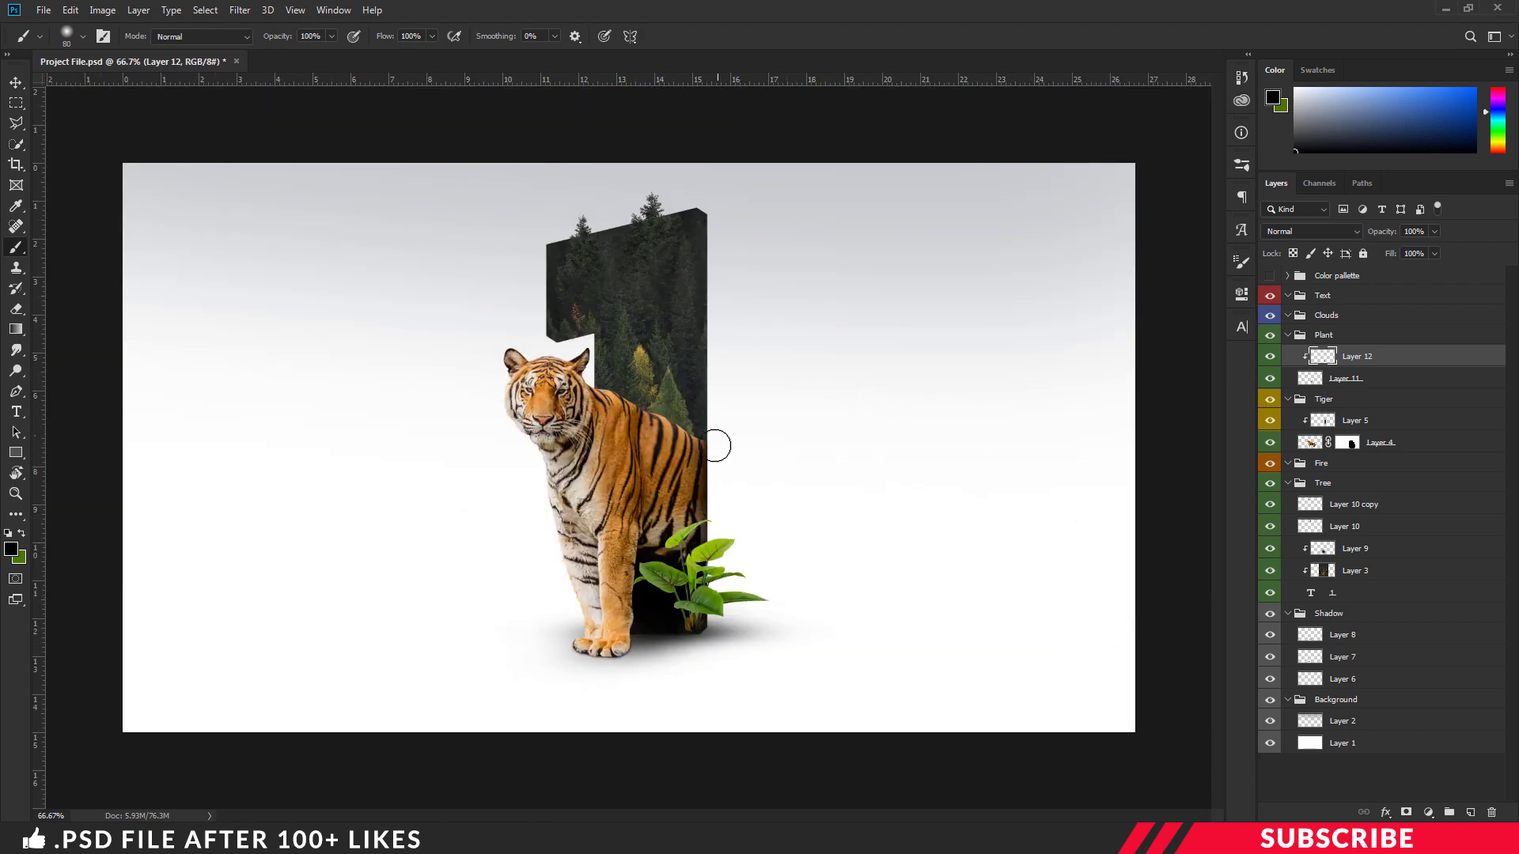
Collapse the Tiger, Tree, Plant and Shadow groups and select the Fire group.
{"action": "left_click", "coordinate": [1287, 400]}
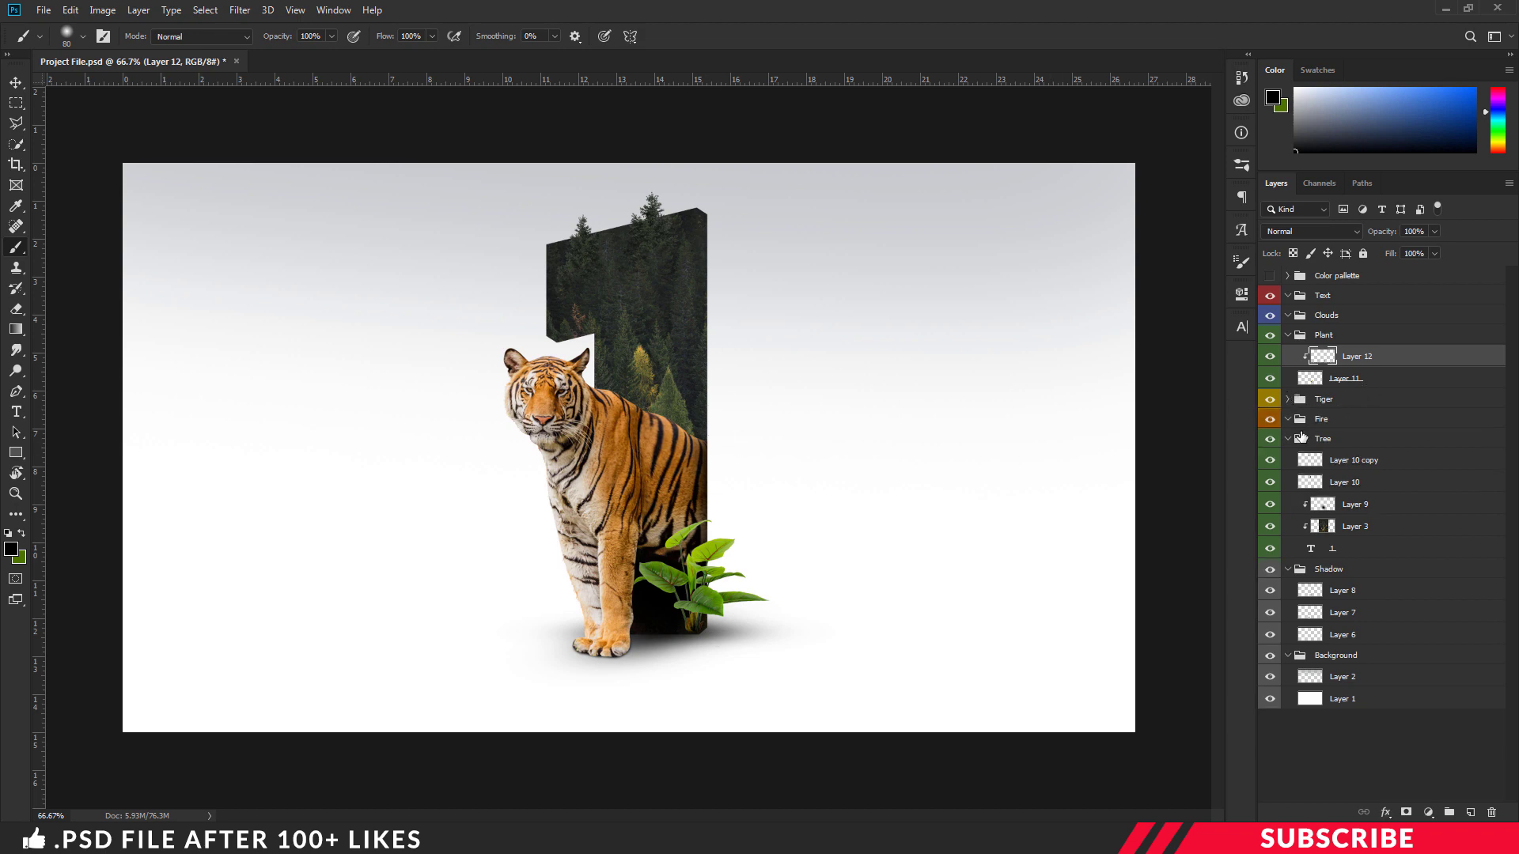
{"action": "left_click", "coordinate": [1290, 438]}
{"action": "left_click", "coordinate": [1288, 335]}
{"action": "left_click", "coordinate": [1288, 413]}
{"action": "left_click", "coordinate": [1290, 374]}
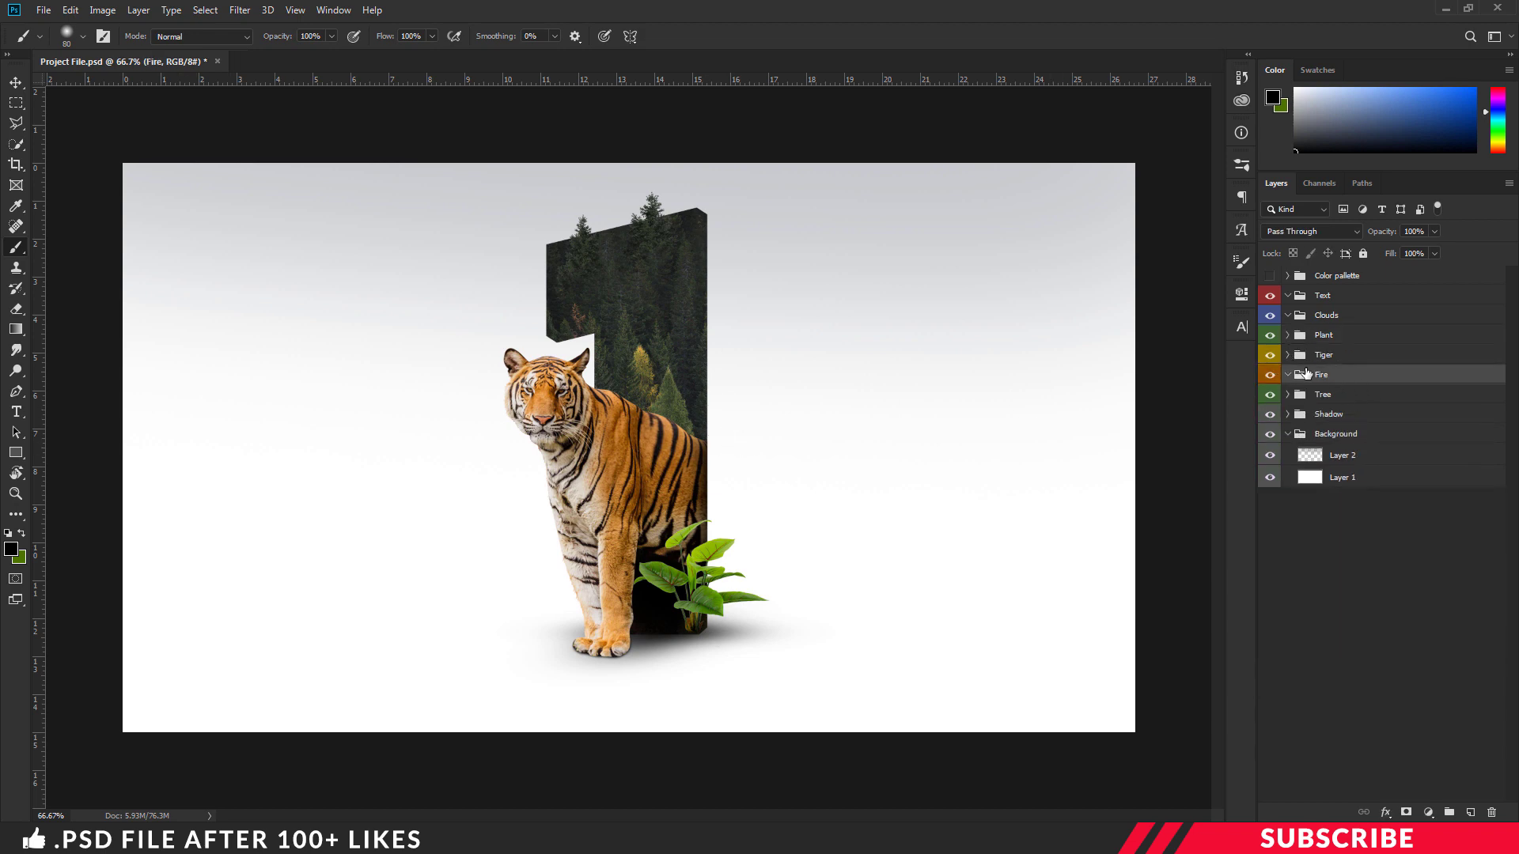
Open Image 5 from the Video 50 folder in Photoshop and copy the fire picture into the project's Fire group.
{"action": "left_click", "coordinate": [528, 837]}
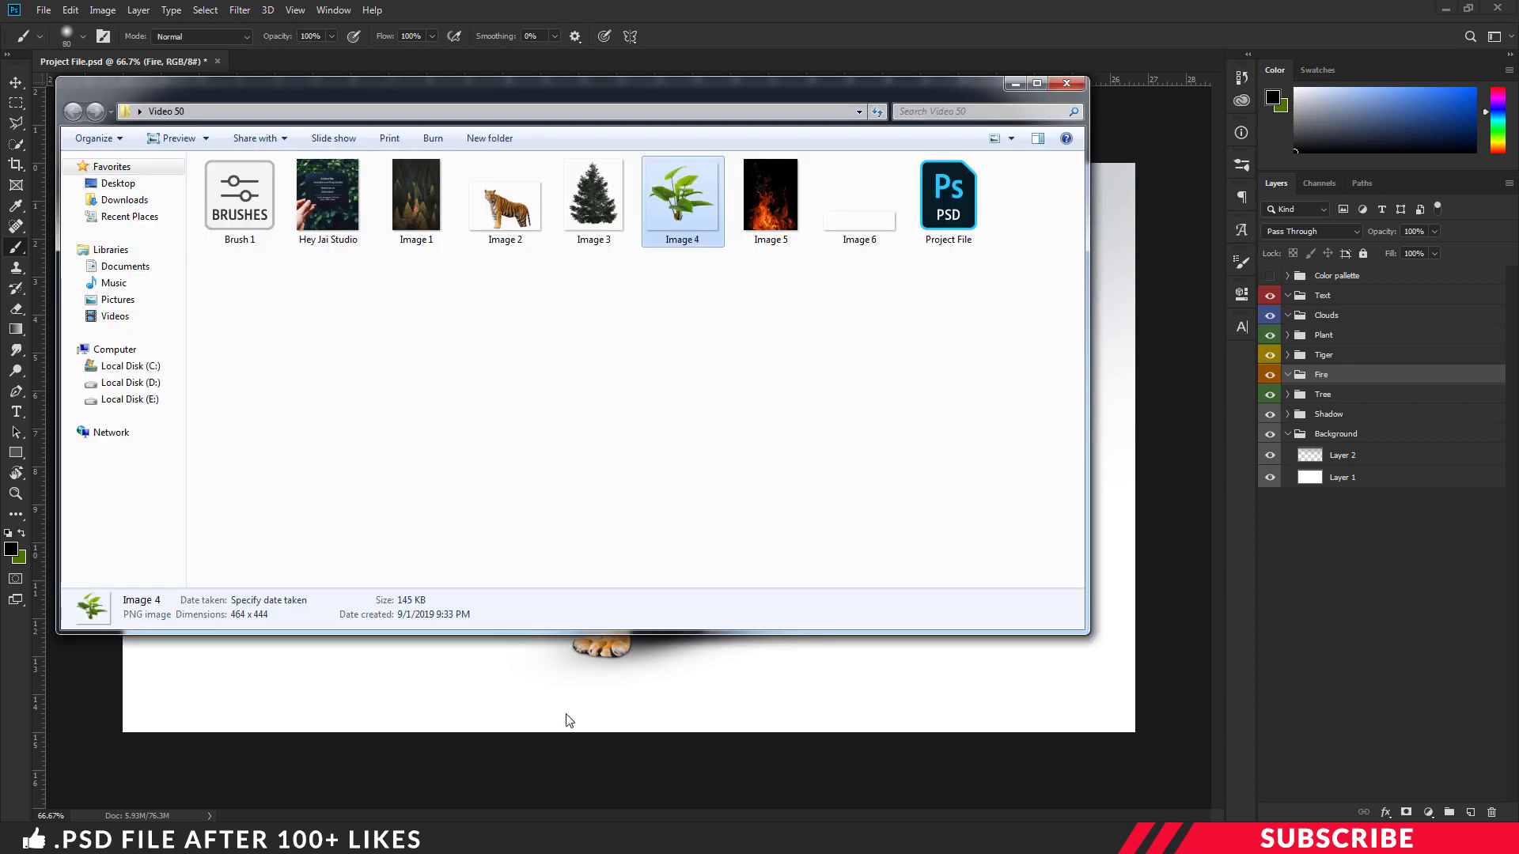
{"action": "left_click", "coordinate": [694, 386]}
{"action": "right_click", "coordinate": [775, 198]}
{"action": "mouse_move", "coordinate": [863, 376]}
{"action": "left_click", "coordinate": [1044, 377]}
{"action": "left_click_drag", "start_coordinate": [340, 61], "coordinate": [340, 143]}
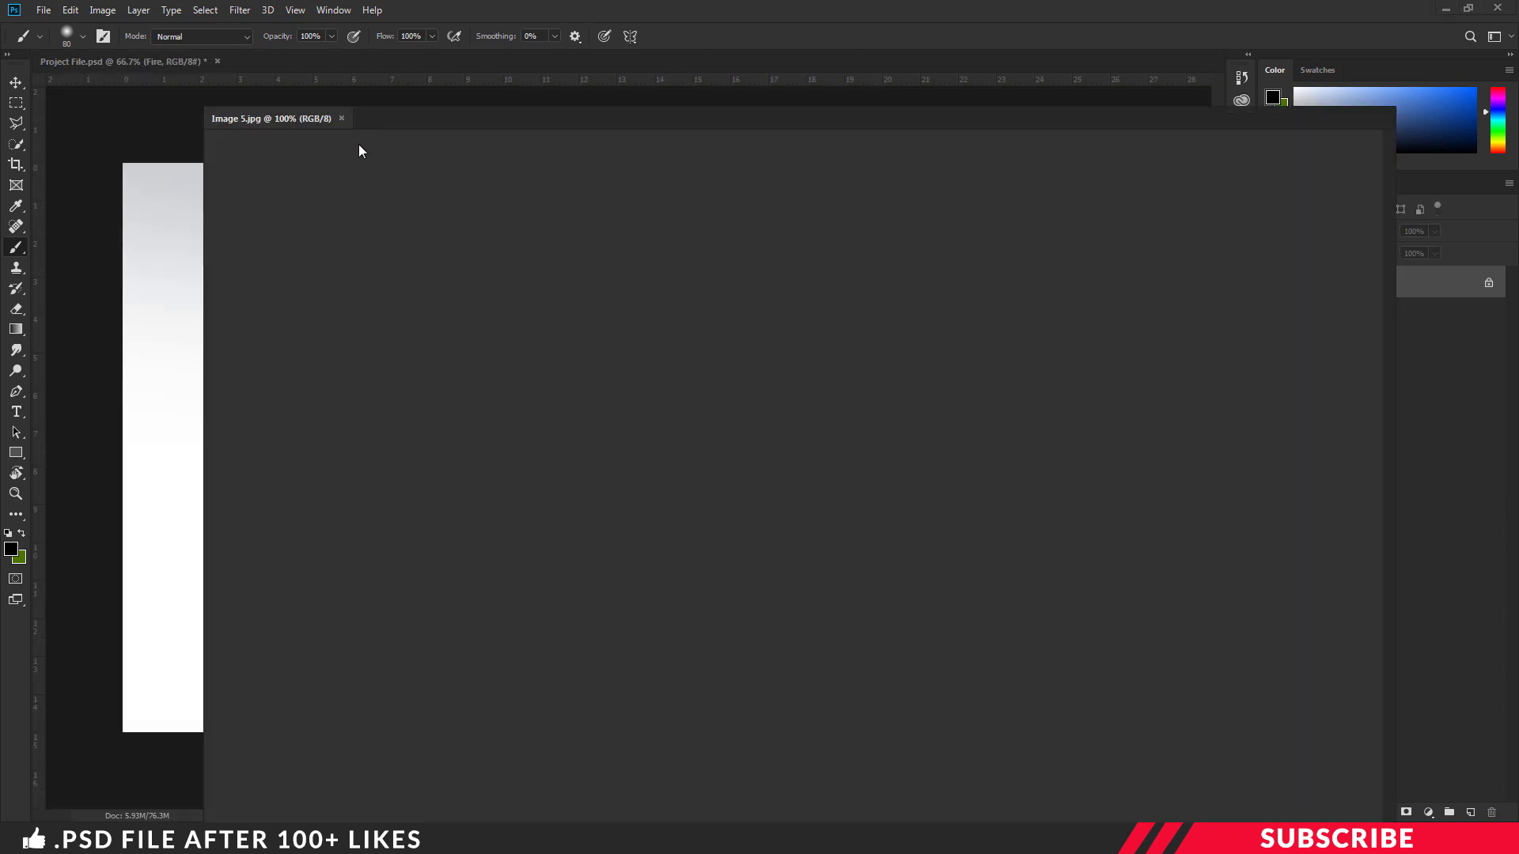
{"action": "left_click", "coordinate": [16, 83]}
{"action": "left_click_drag", "start_coordinate": [486, 339], "coordinate": [846, 400]}
{"action": "left_click", "coordinate": [690, 119]}
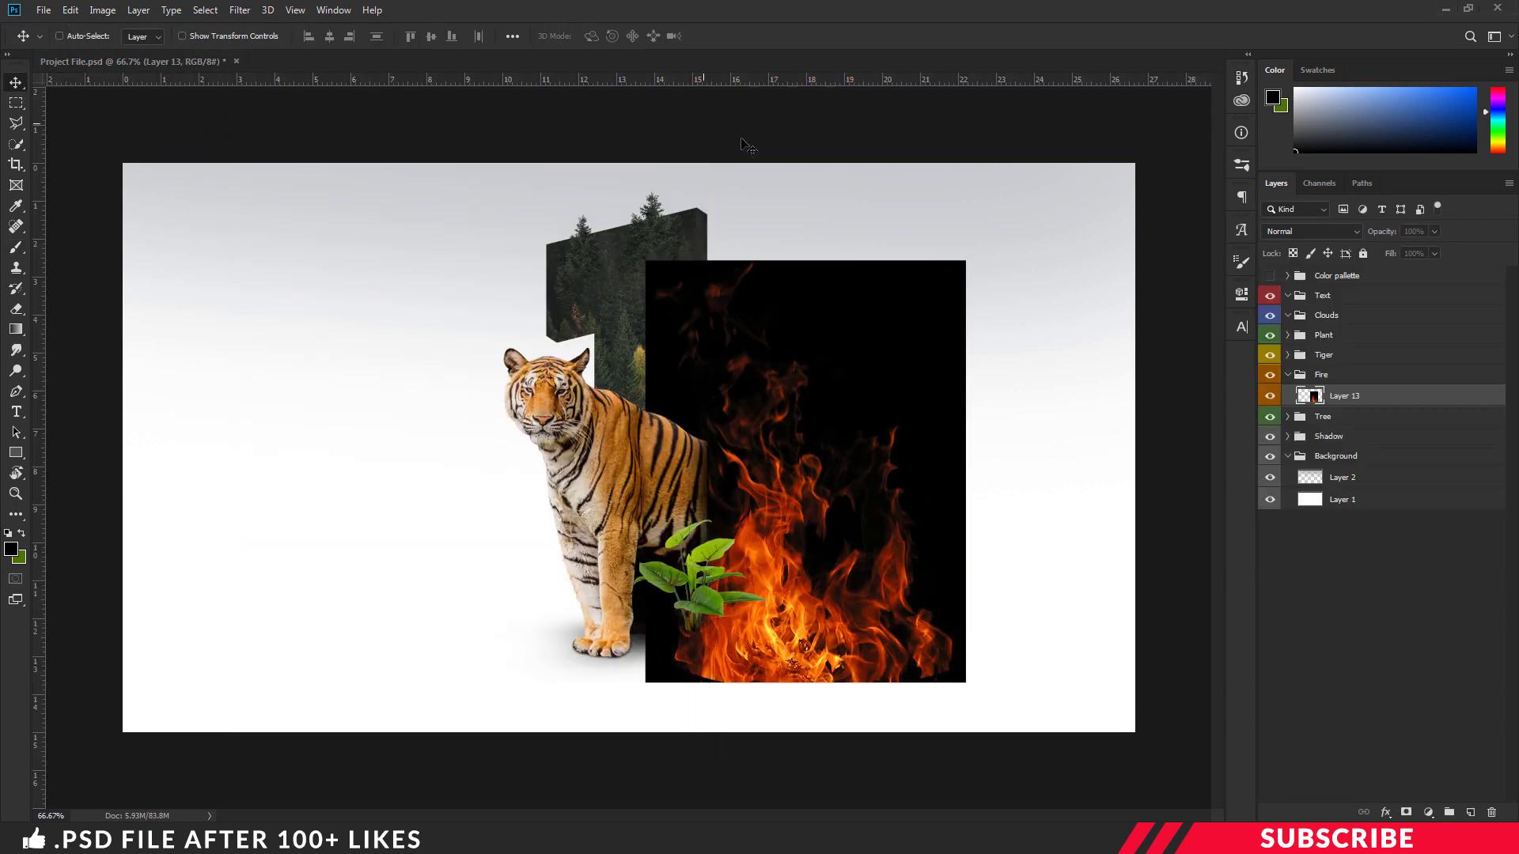
Set the fire layer's blend mode to Screen and move the flames over the number 1.
{"action": "left_click", "coordinate": [1323, 231]}
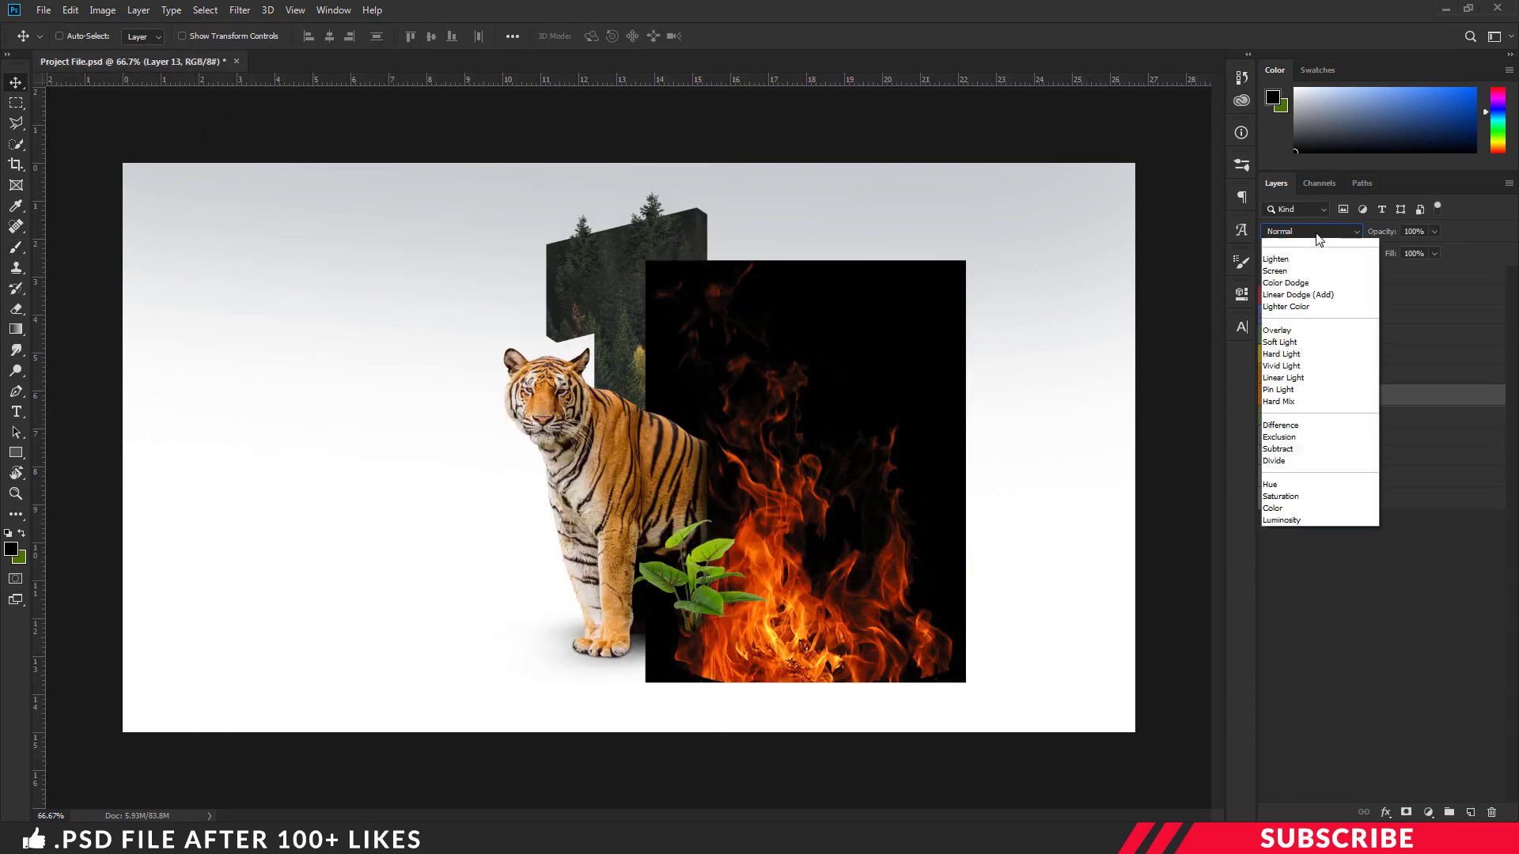
{"action": "left_click", "coordinate": [1297, 364]}
{"action": "left_click_drag", "start_coordinate": [862, 606], "coordinate": [739, 510]}
Scale down the fire layer and fit its flames inside the number 1, just above the tiger's back.
{"action": "key", "text": "ctrl"}
{"action": "key", "text": "ctrl+t"}
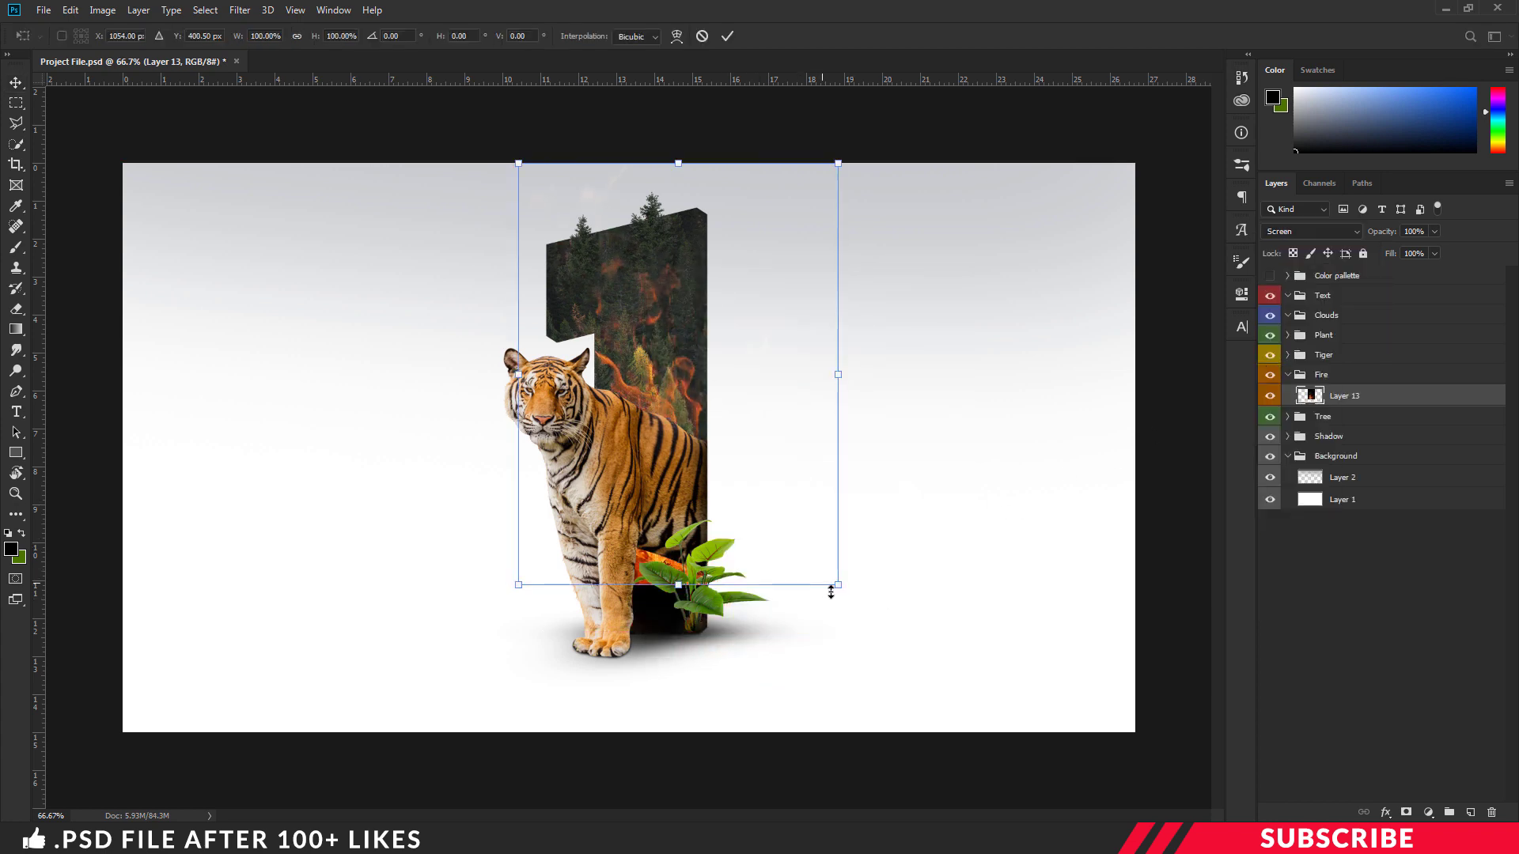
{"action": "left_click_drag", "start_coordinate": [835, 582], "coordinate": [681, 356]}
{"action": "key", "text": "Return"}
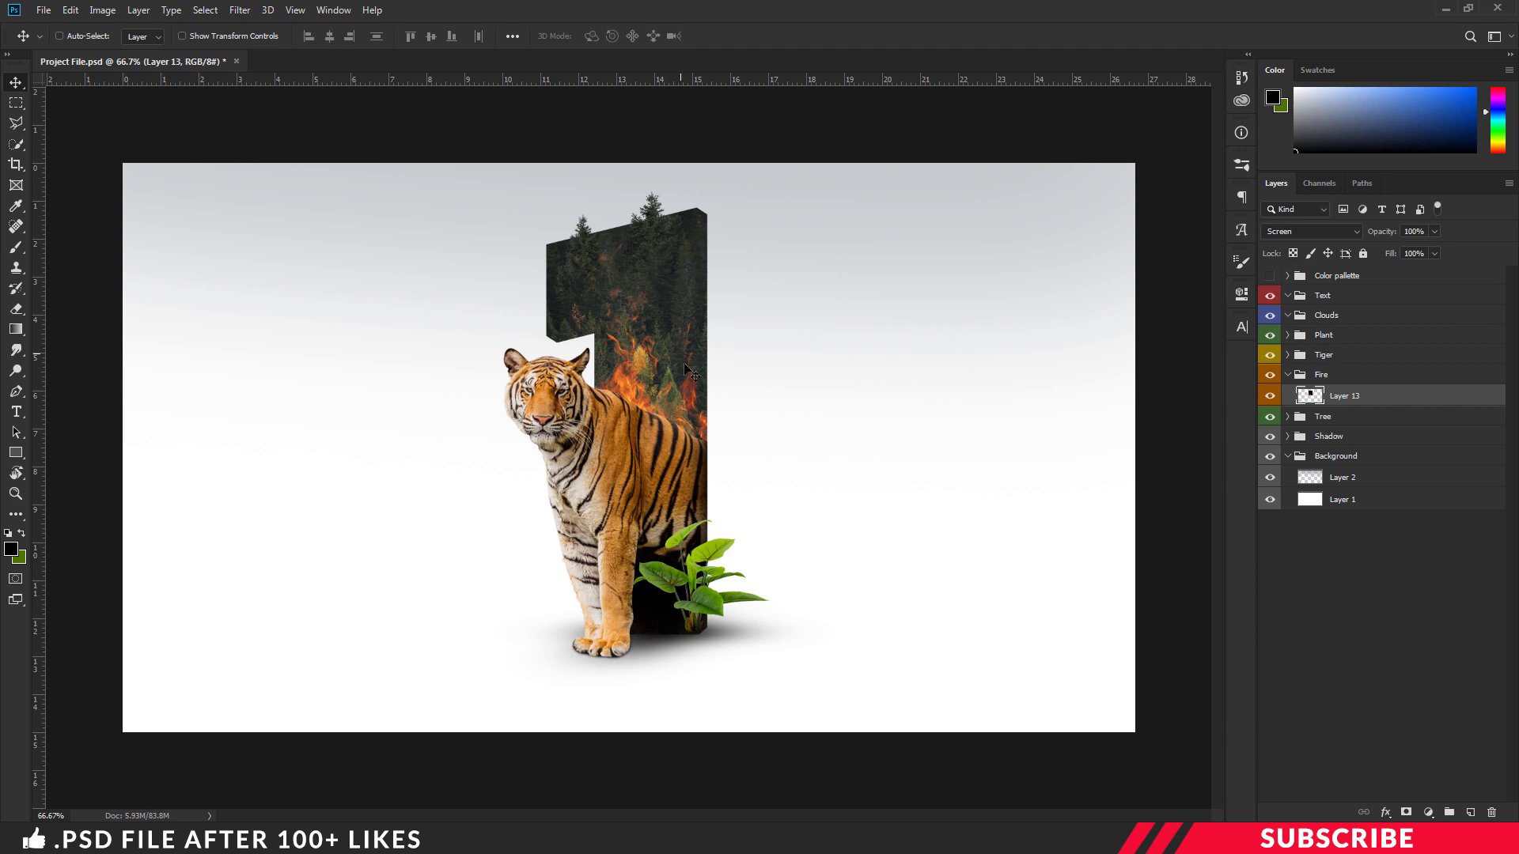
{"action": "key", "text": "ctrl"}
{"action": "key", "text": "ctrl+t"}
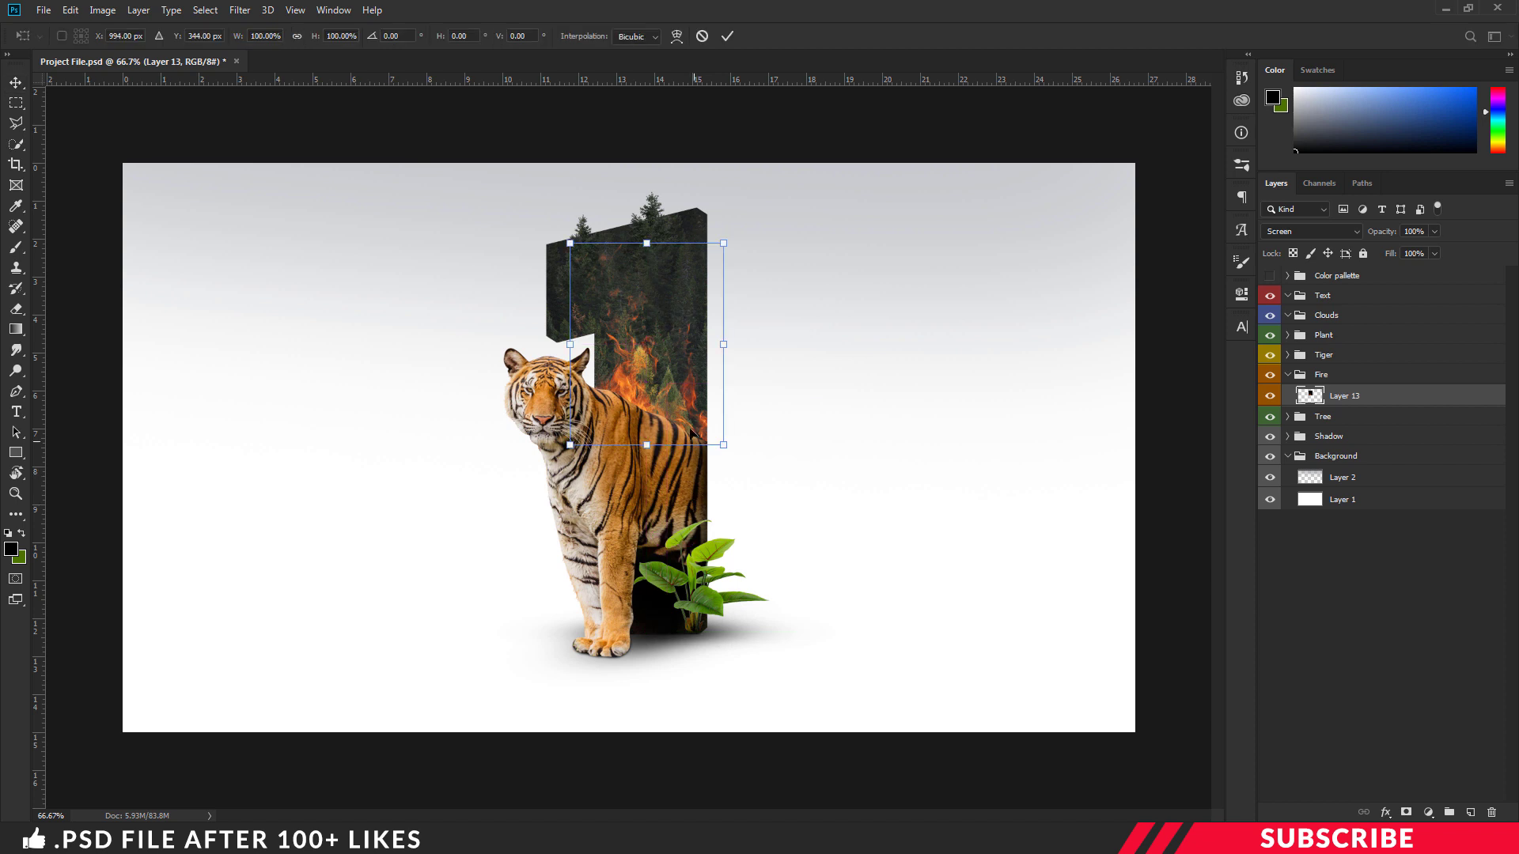
{"action": "key", "text": "Return"}
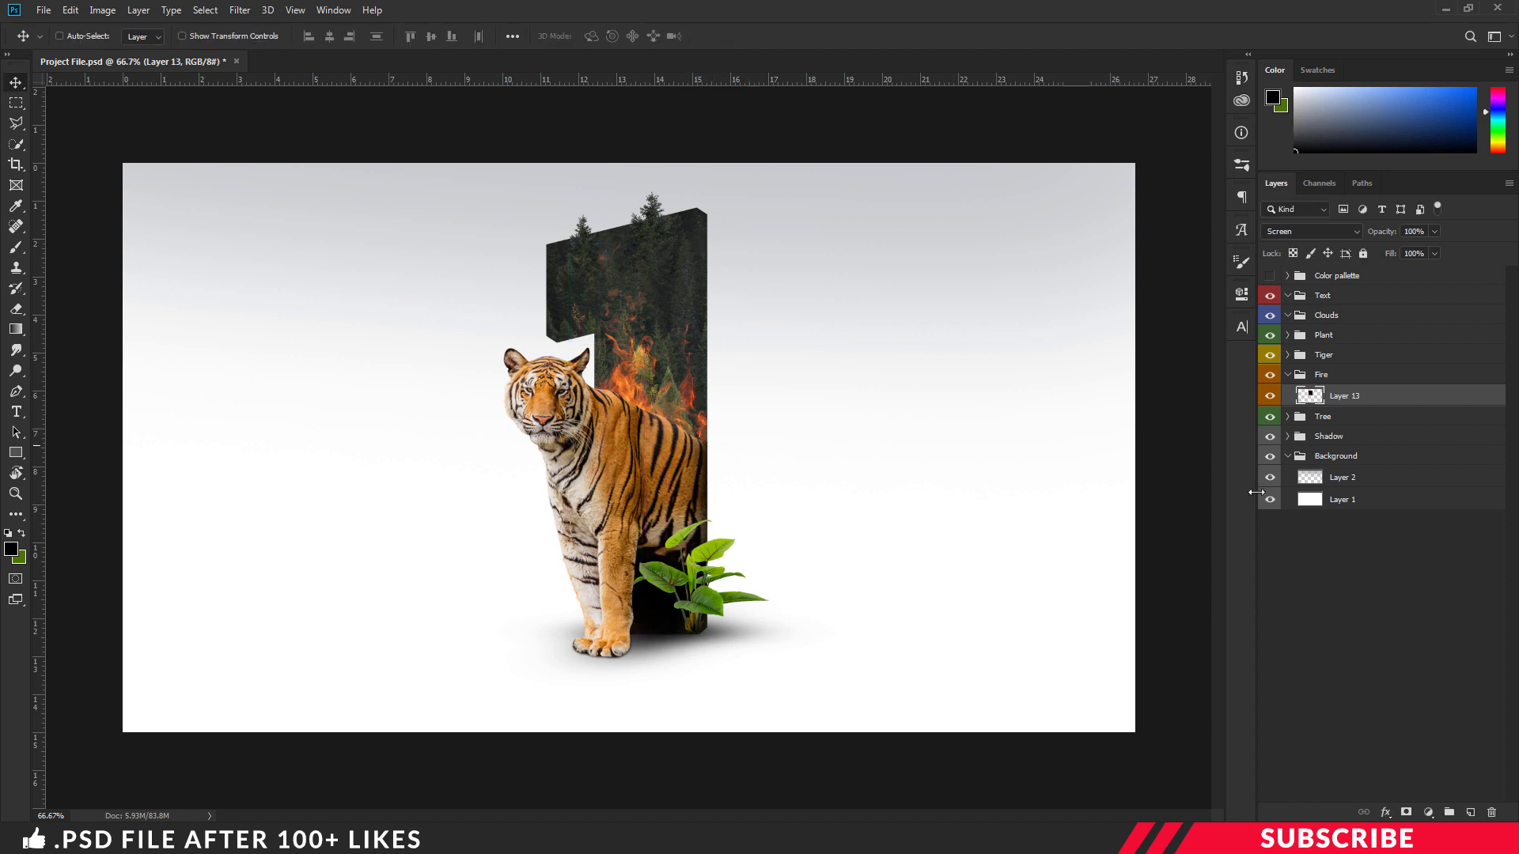
Add an empty layer beneath the fire layer in the Fire group and check the Brush 1 file in the Video 50 folder.
{"action": "left_click", "coordinate": [1470, 811]}
{"action": "left_click_drag", "start_coordinate": [1380, 402], "coordinate": [1349, 410]}
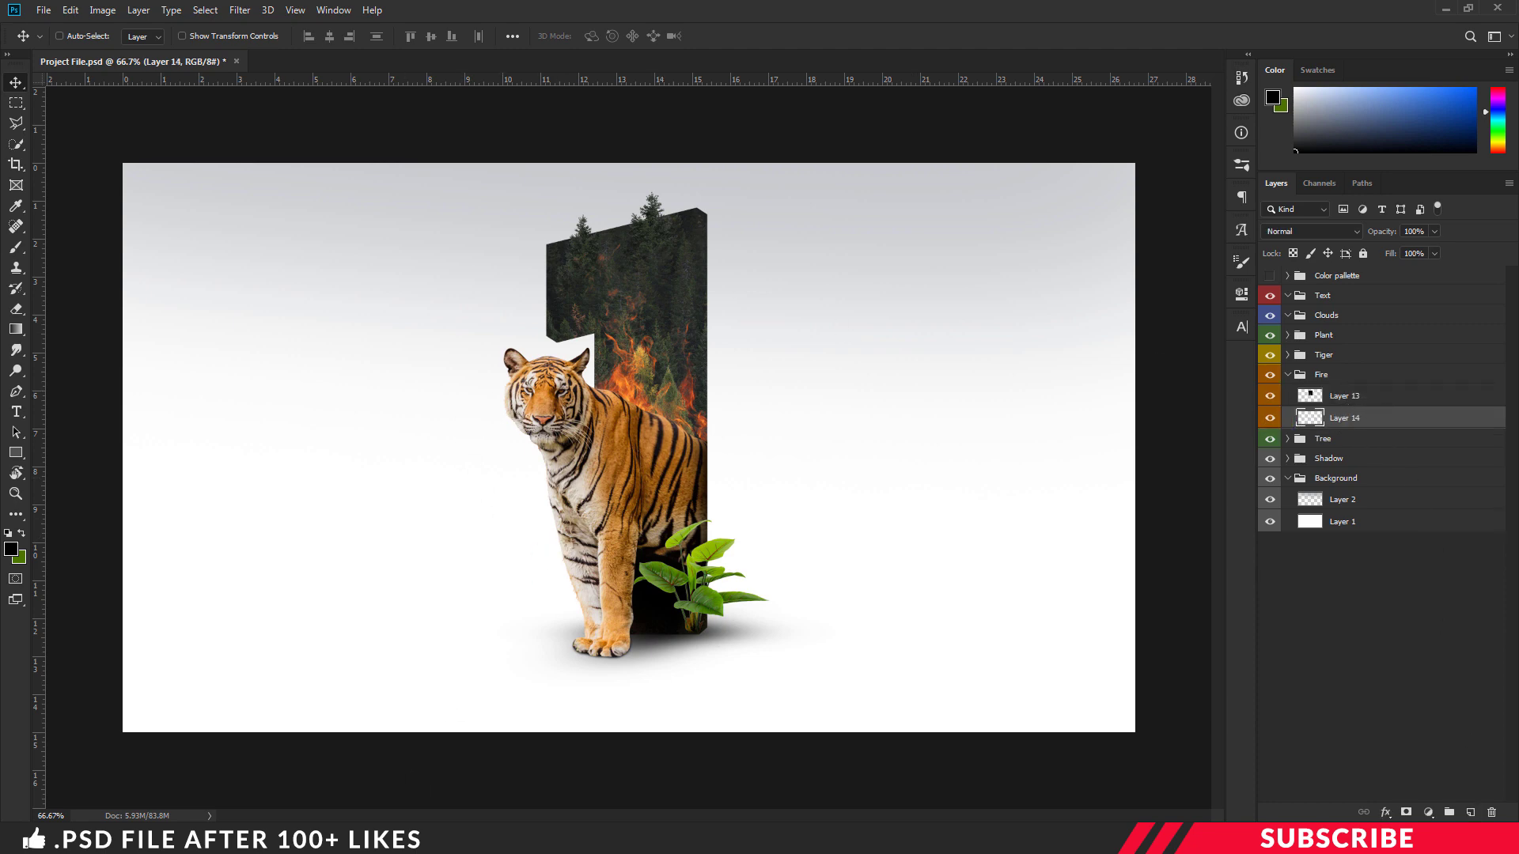
{"action": "key", "text": "alt+Tab"}
{"action": "left_click", "coordinate": [603, 404]}
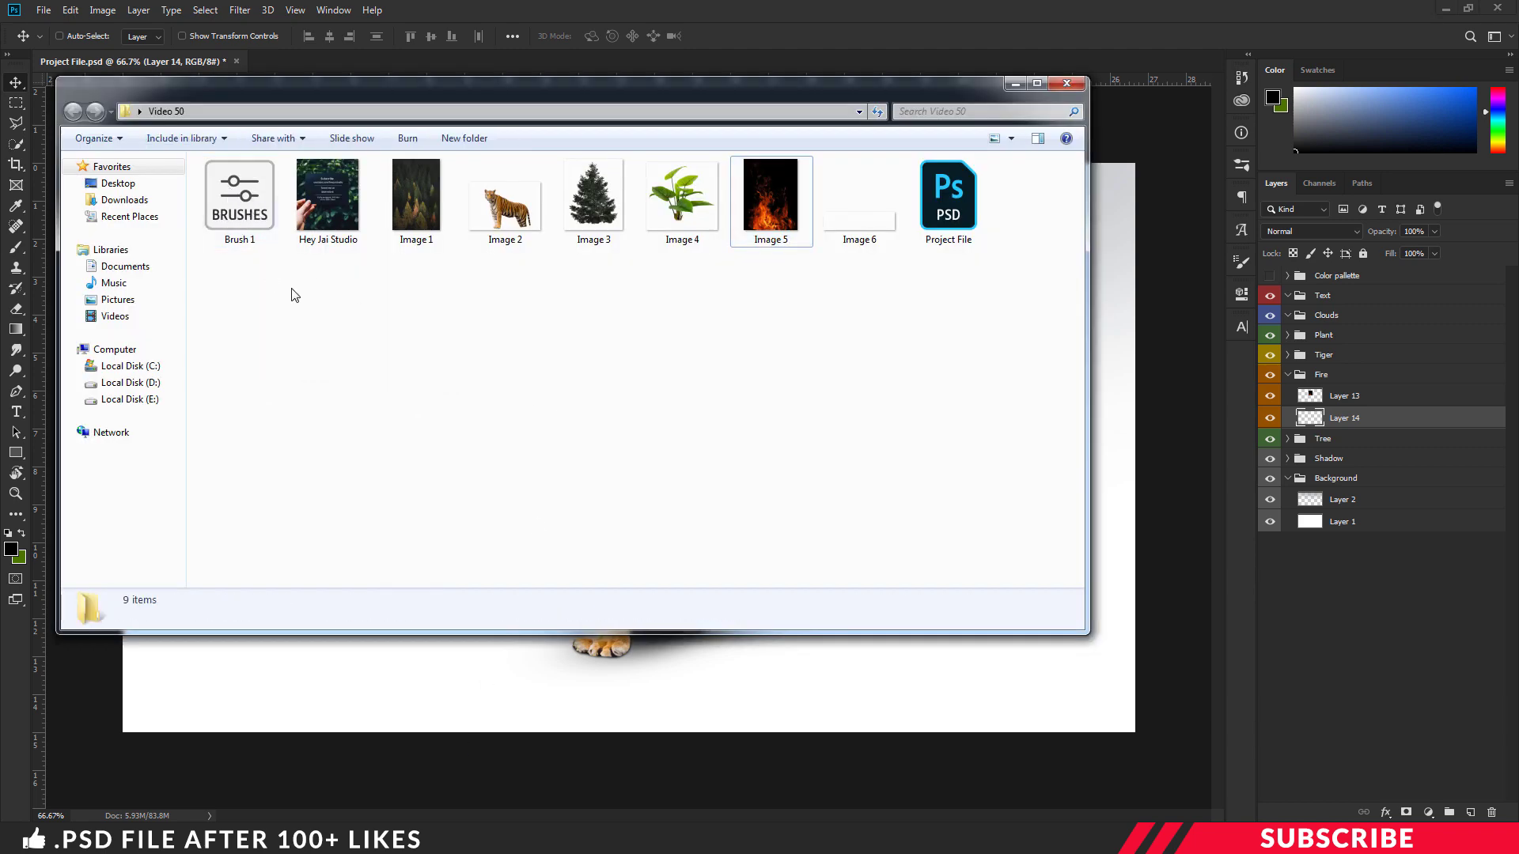
{"action": "left_click", "coordinate": [276, 229]}
{"action": "left_click", "coordinate": [1068, 82]}
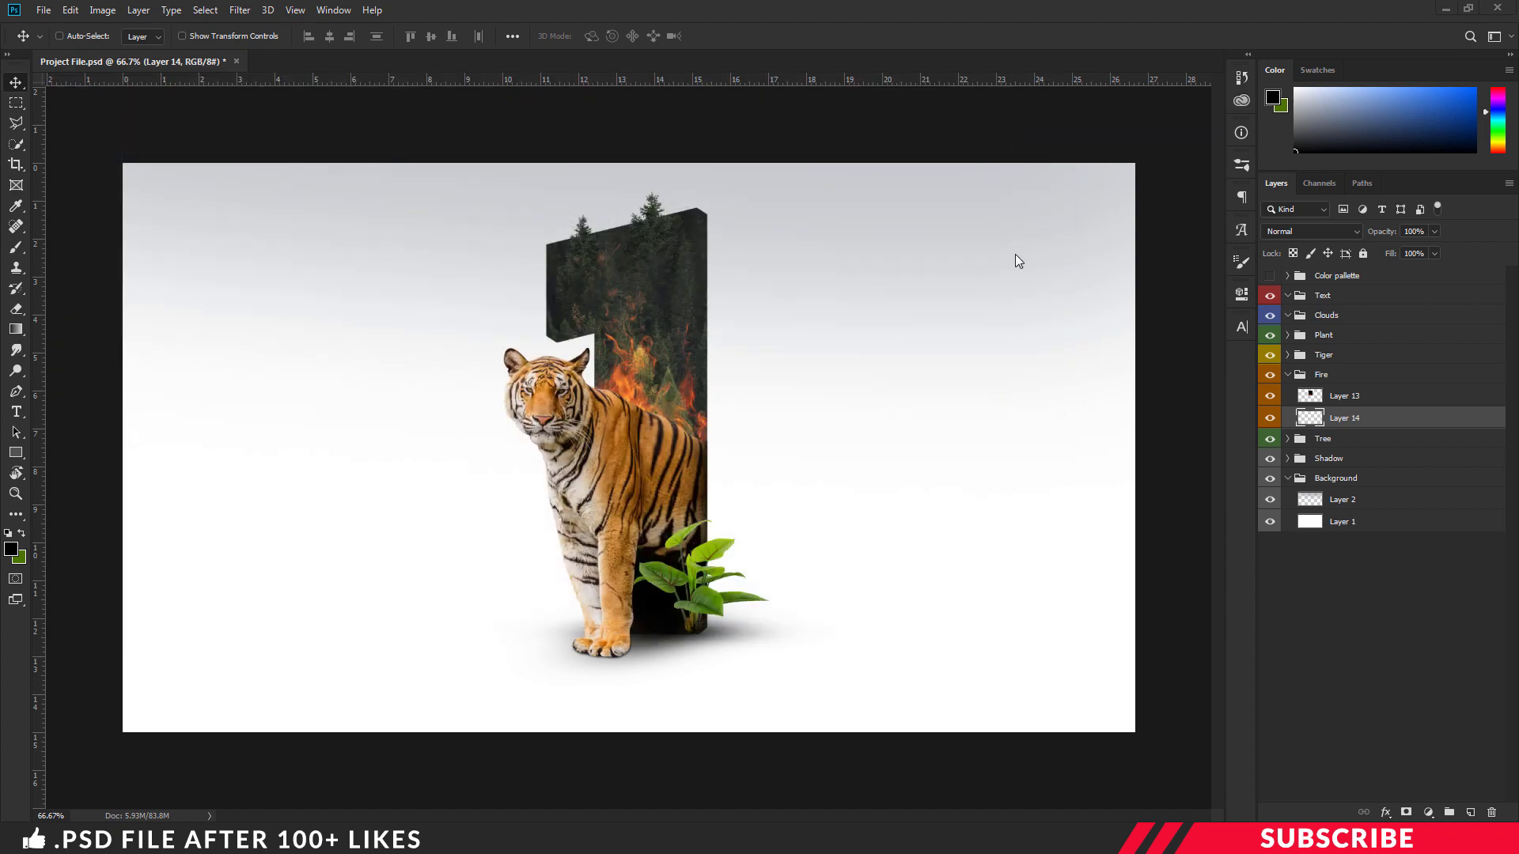
Set up the Brush tool with black, the Cloud6 brush and 65% flow.
{"action": "key", "text": "b"}
{"action": "left_click", "coordinate": [17, 556]}
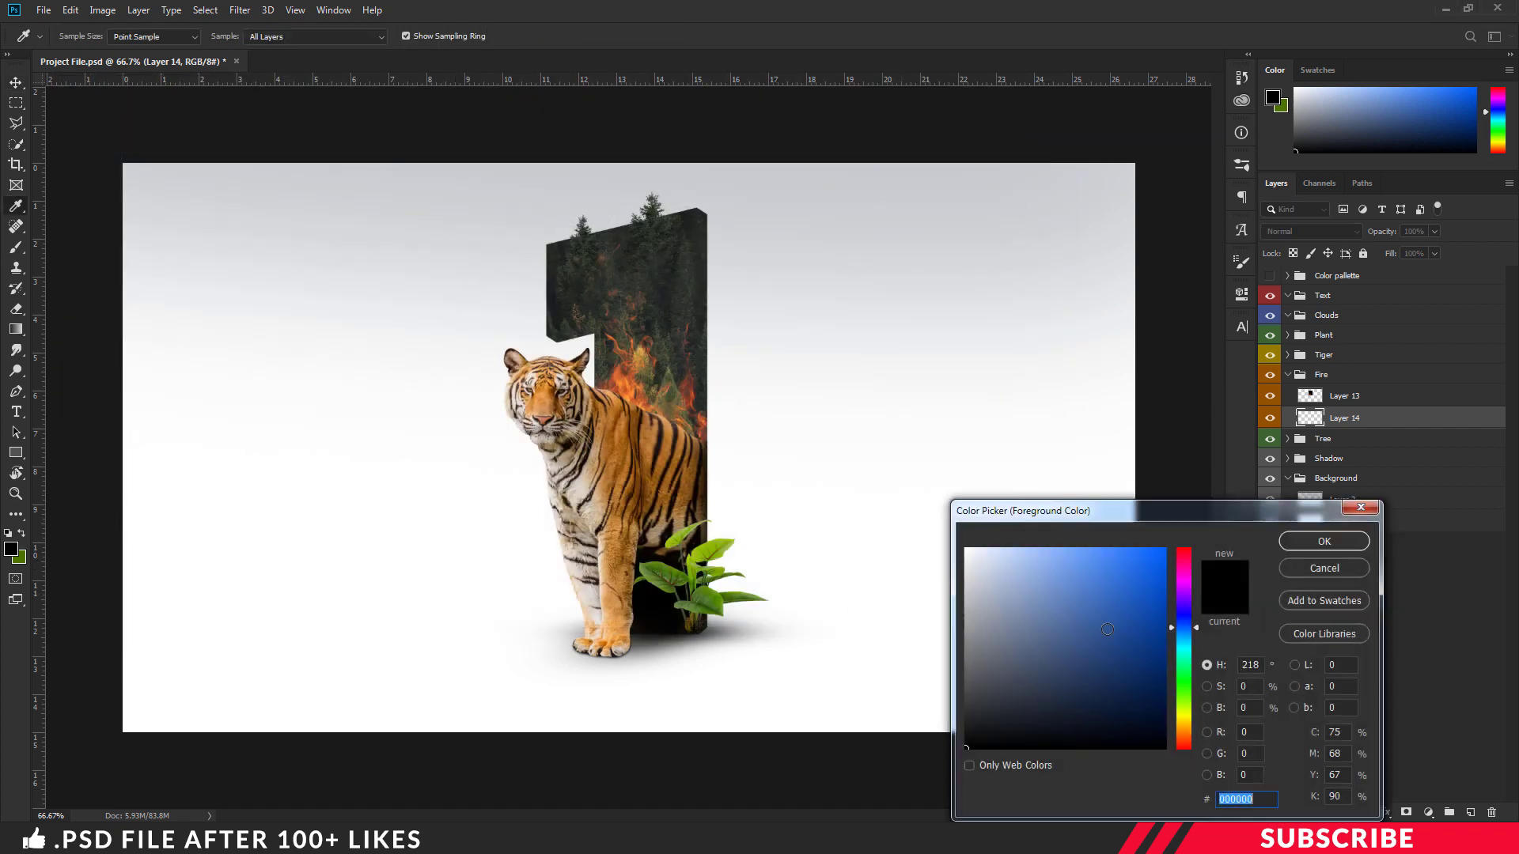
{"action": "left_click", "coordinate": [1319, 540]}
{"action": "left_click", "coordinate": [82, 36]}
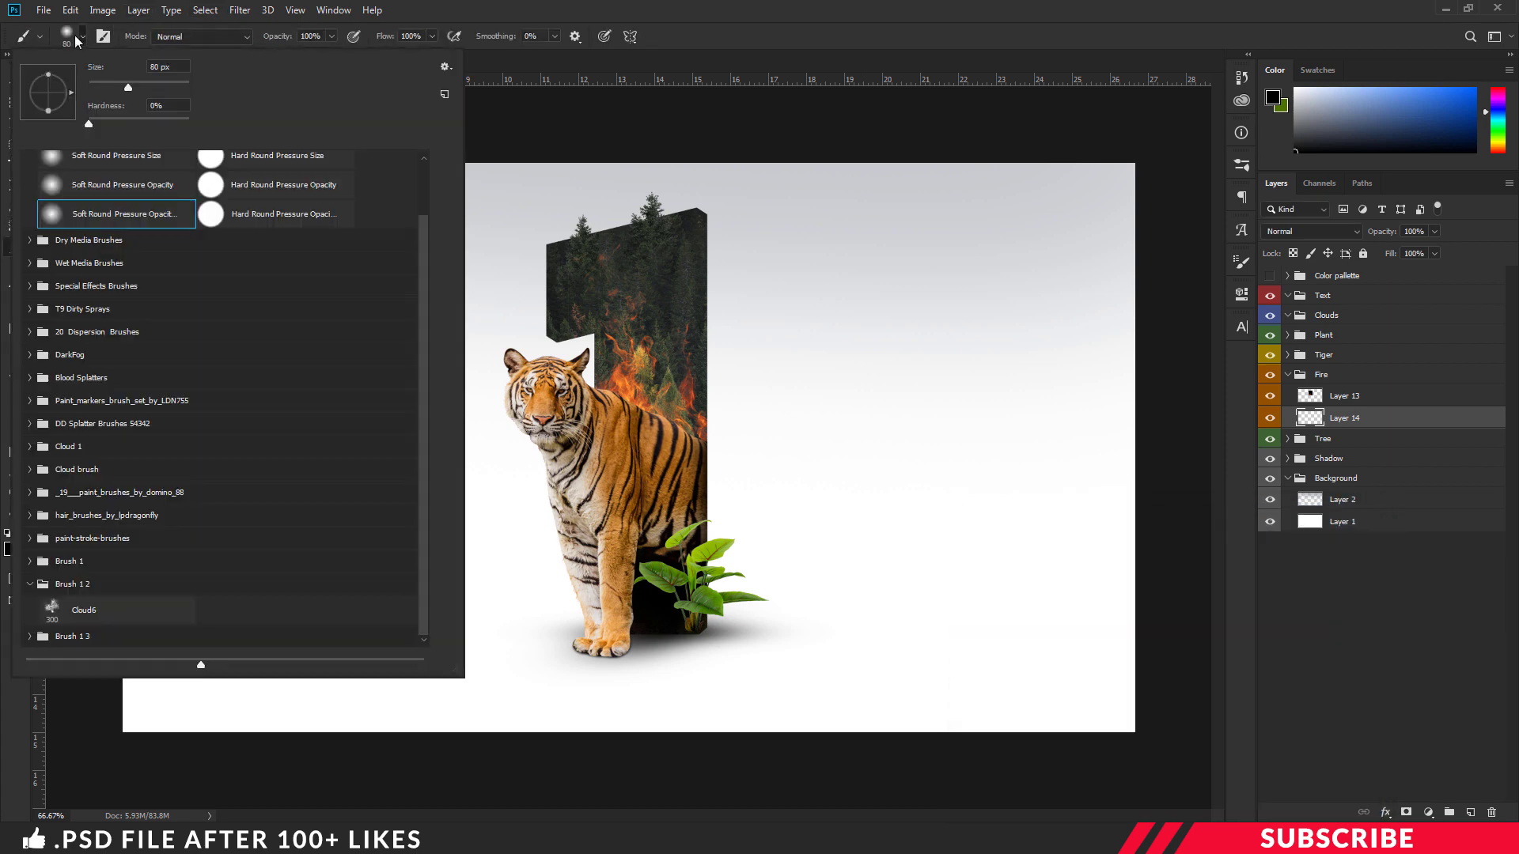
{"action": "left_click", "coordinate": [87, 610]}
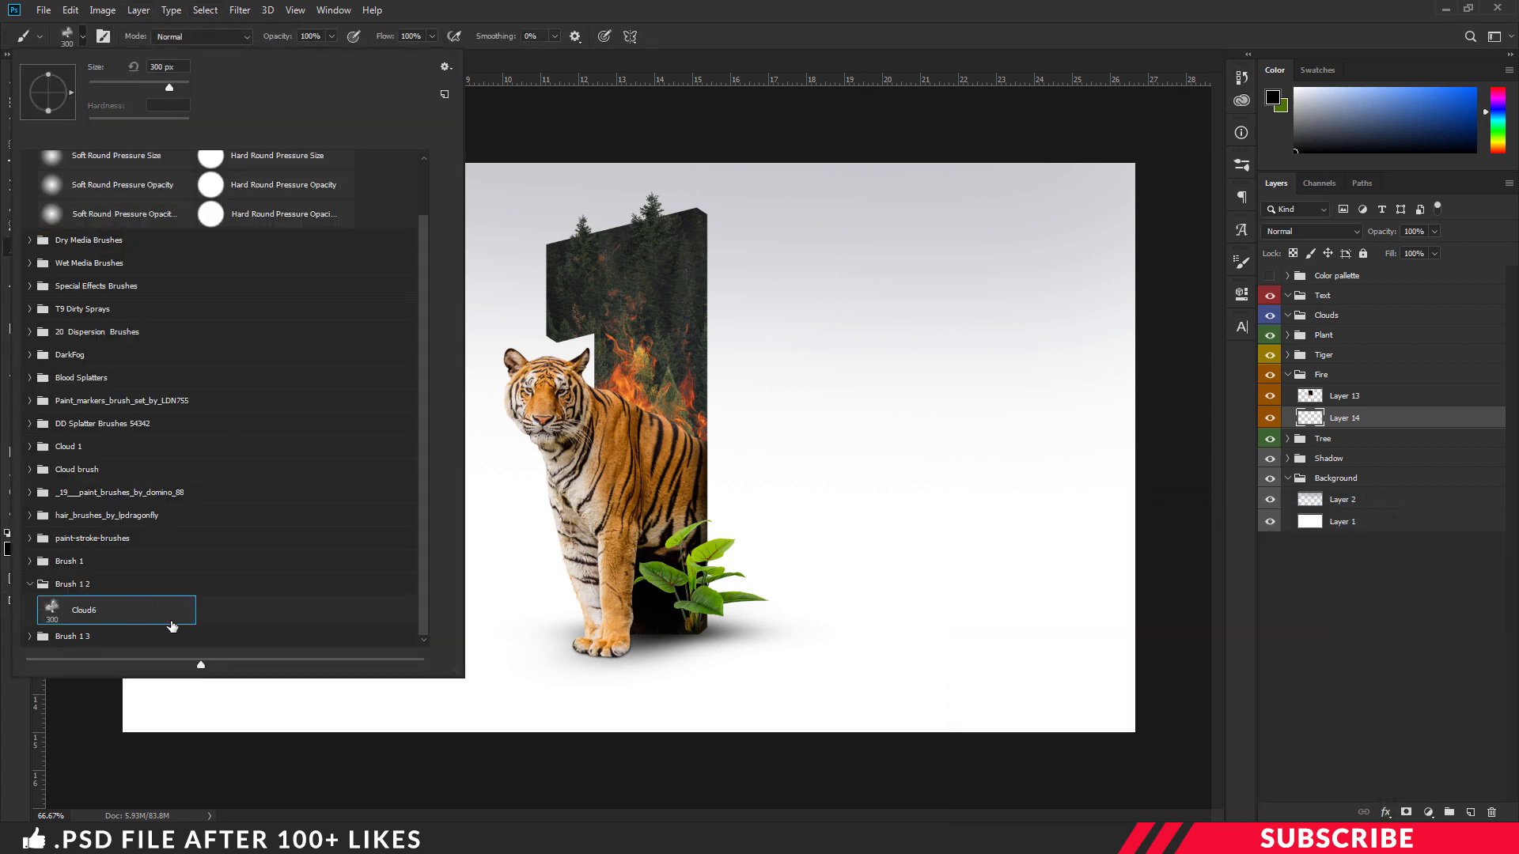
{"action": "key", "text": "Return"}
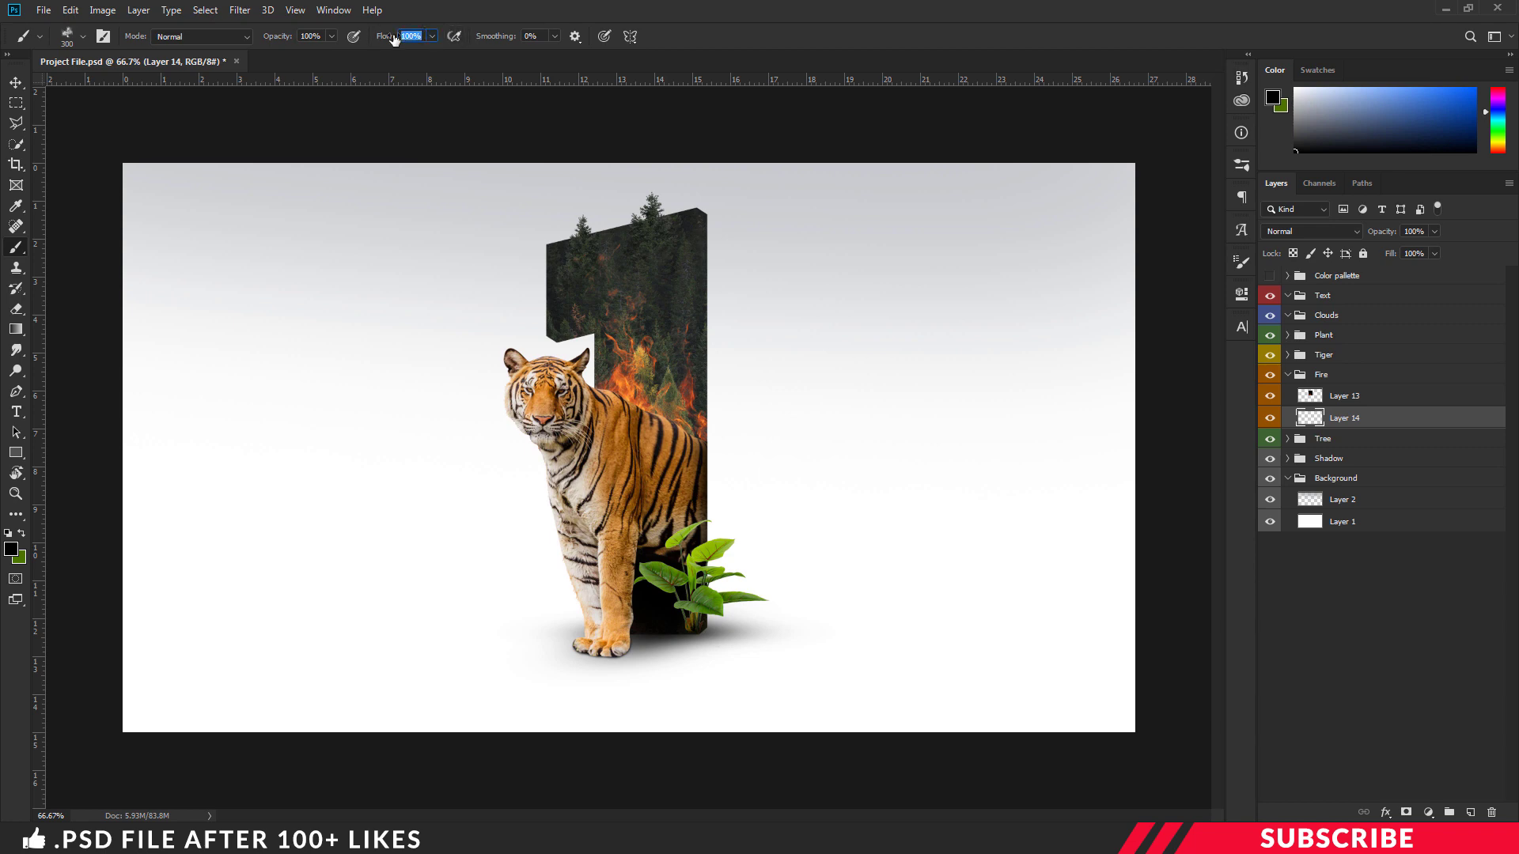
{"action": "type", "text": "65"}
{"action": "key", "text": "Return"}
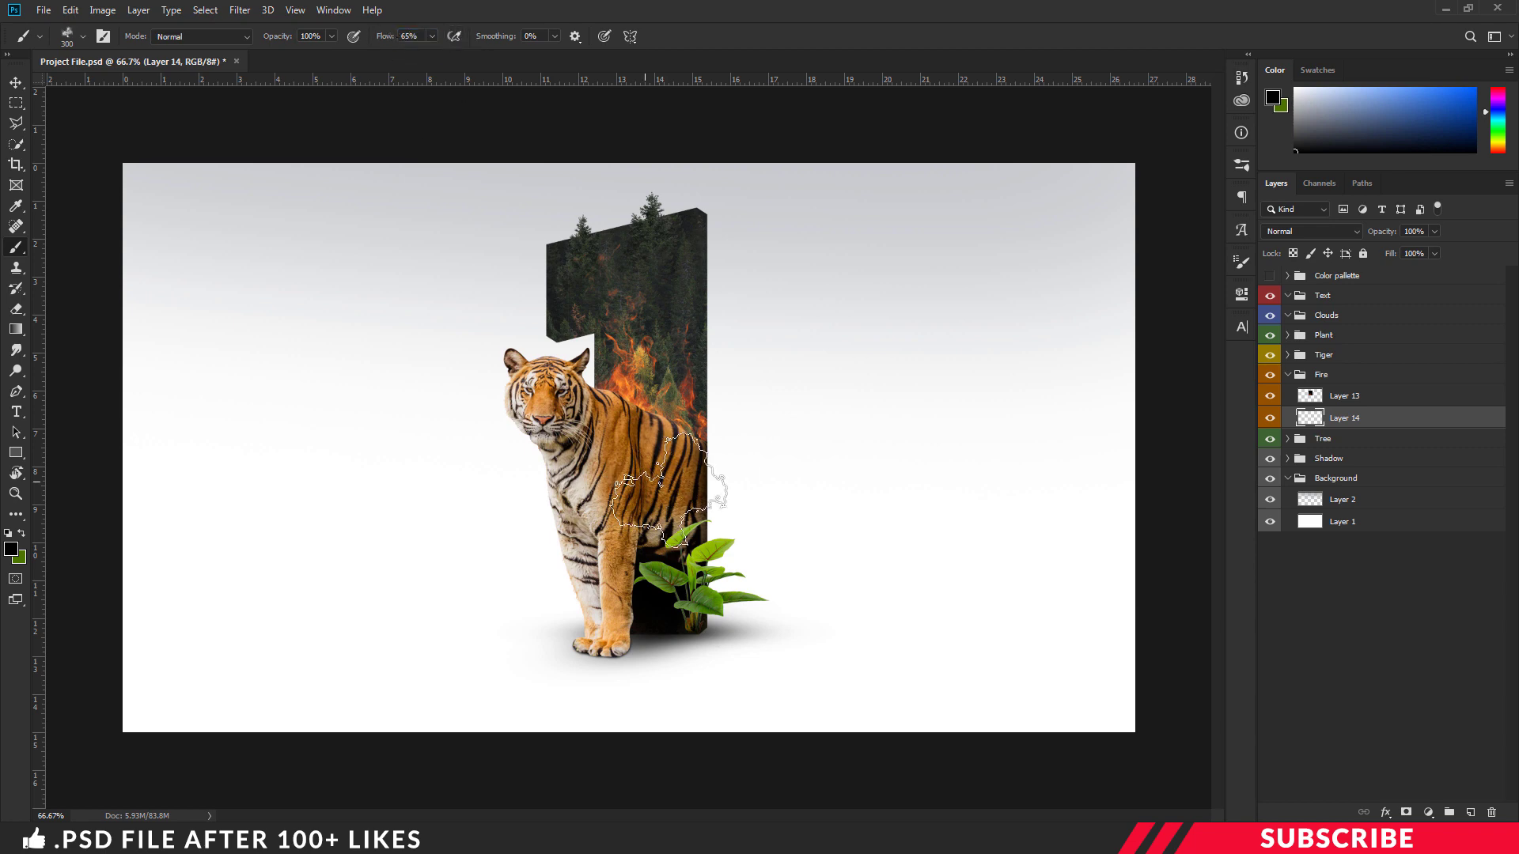
Stamp a puff of black smoke beside the number 1's right edge next to the flames, with the brush at 150 px.
{"action": "key", "text": "ctrl+plus"}
{"action": "key", "text": "bracketleft"}
{"action": "key", "text": "bracketleft"}
{"action": "key", "text": "bracketleft"}
{"action": "key", "text": "bracketleft"}
{"action": "left_click", "coordinate": [771, 407]}
{"action": "key", "text": "ctrl+minus"}
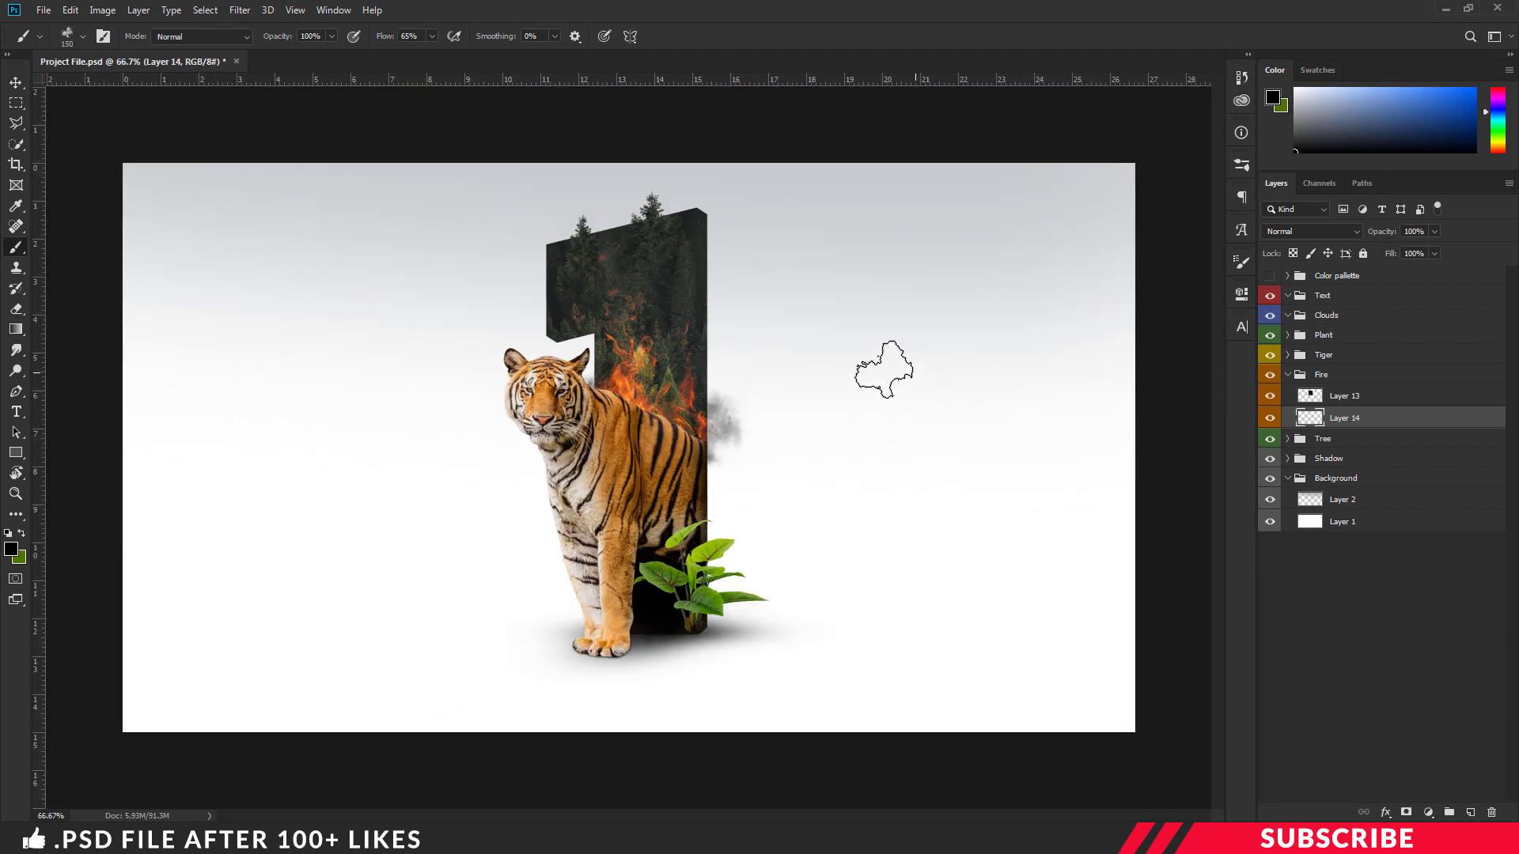
Open Image 6 from the Video 50 folder in Photoshop and copy the cloud picture into the project's Clouds group.
{"action": "left_click", "coordinate": [1337, 316]}
{"action": "left_click", "coordinate": [613, 838]}
{"action": "left_click", "coordinate": [860, 230]}
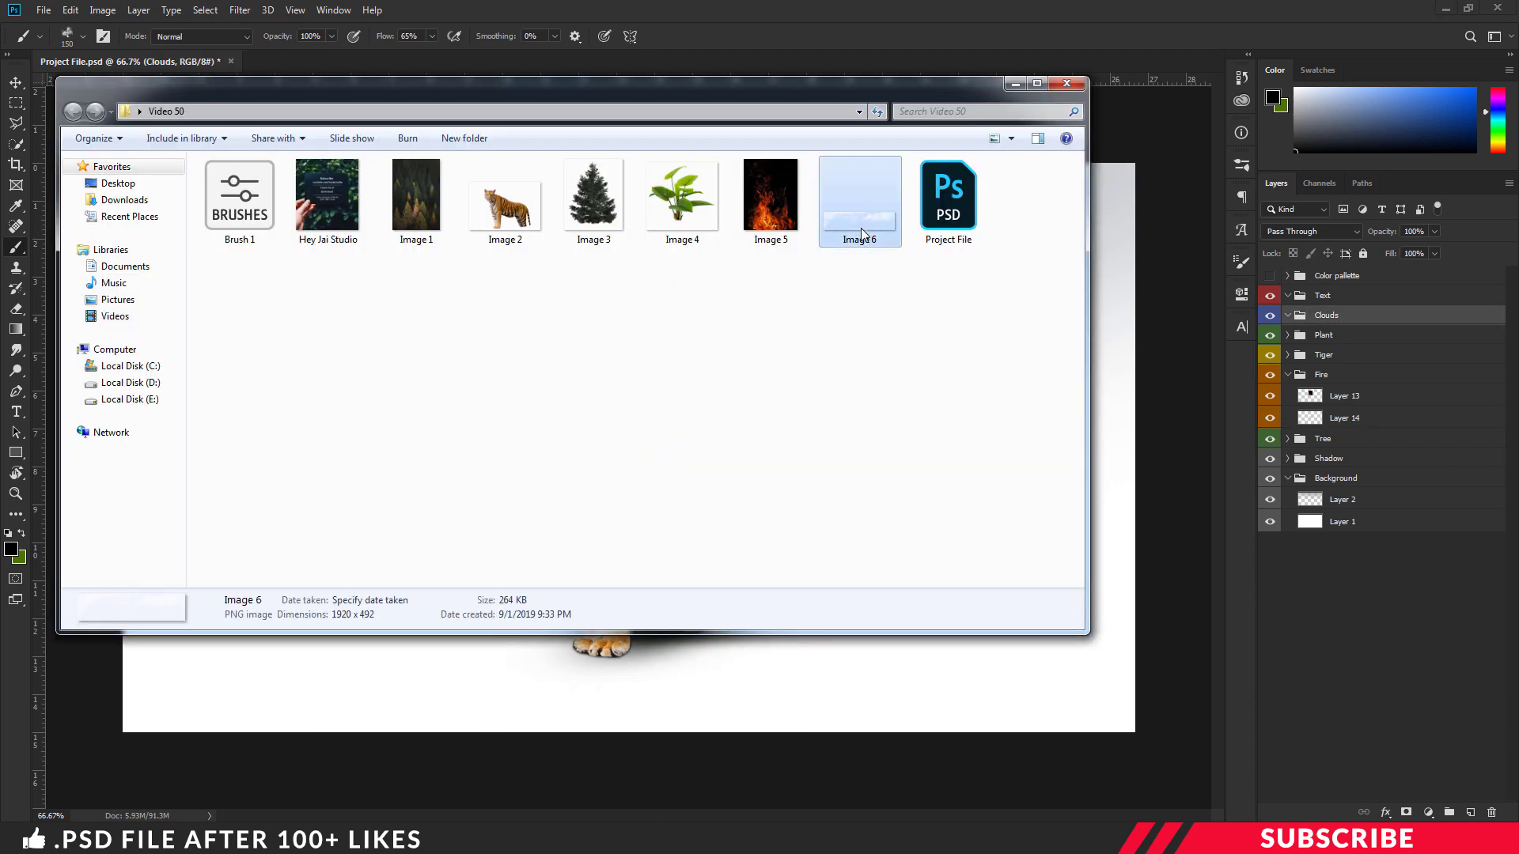
{"action": "right_click", "coordinate": [860, 228]}
{"action": "mouse_move", "coordinate": [988, 424]}
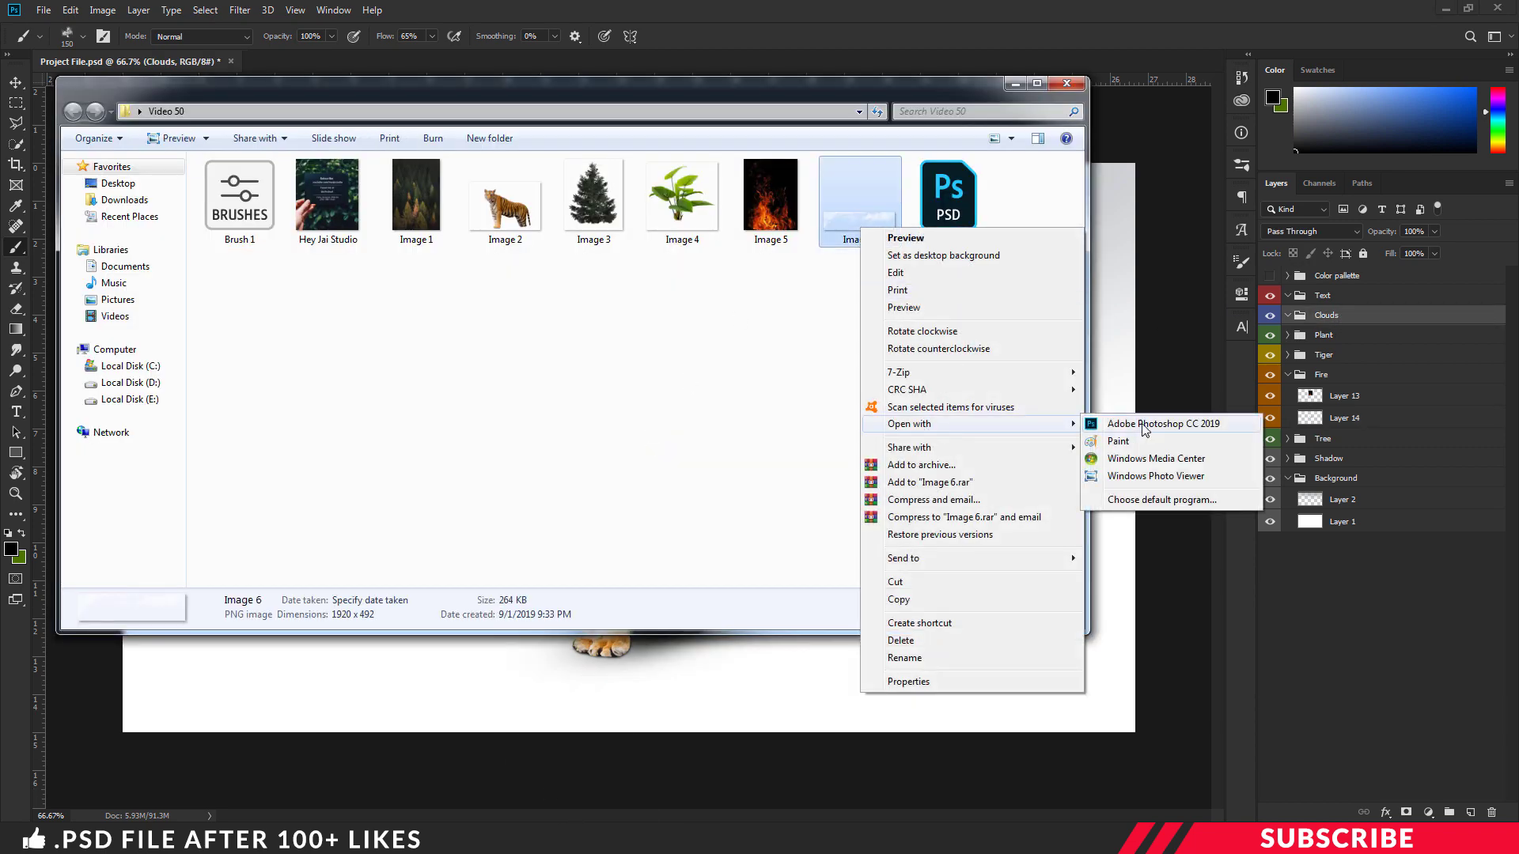
{"action": "left_click", "coordinate": [1144, 425]}
{"action": "left_click_drag", "start_coordinate": [382, 58], "coordinate": [360, 114]}
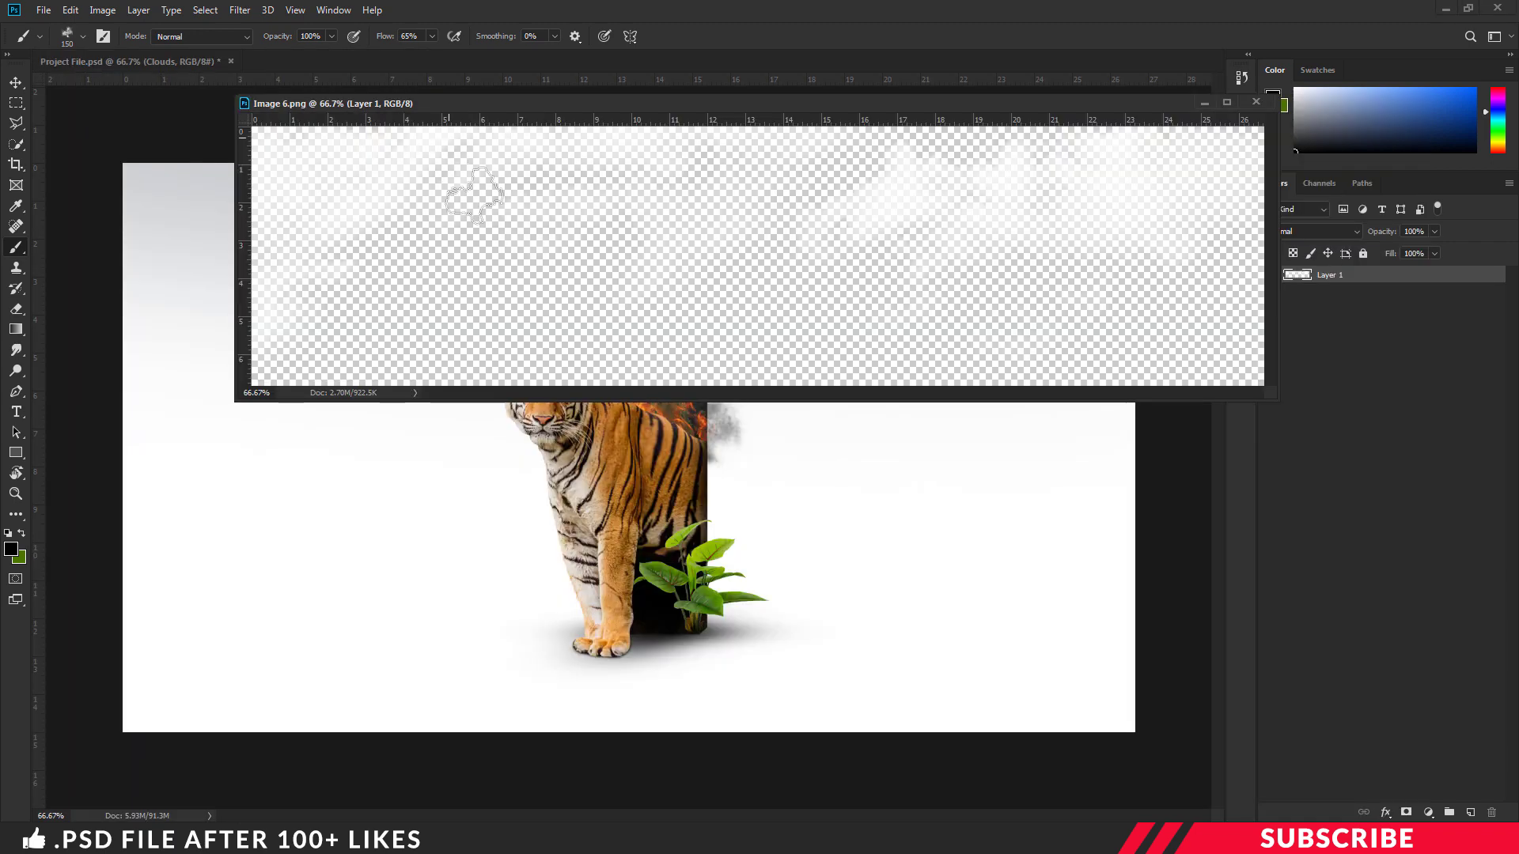
{"action": "key", "text": "v"}
{"action": "left_click_drag", "start_coordinate": [458, 315], "coordinate": [478, 437]}
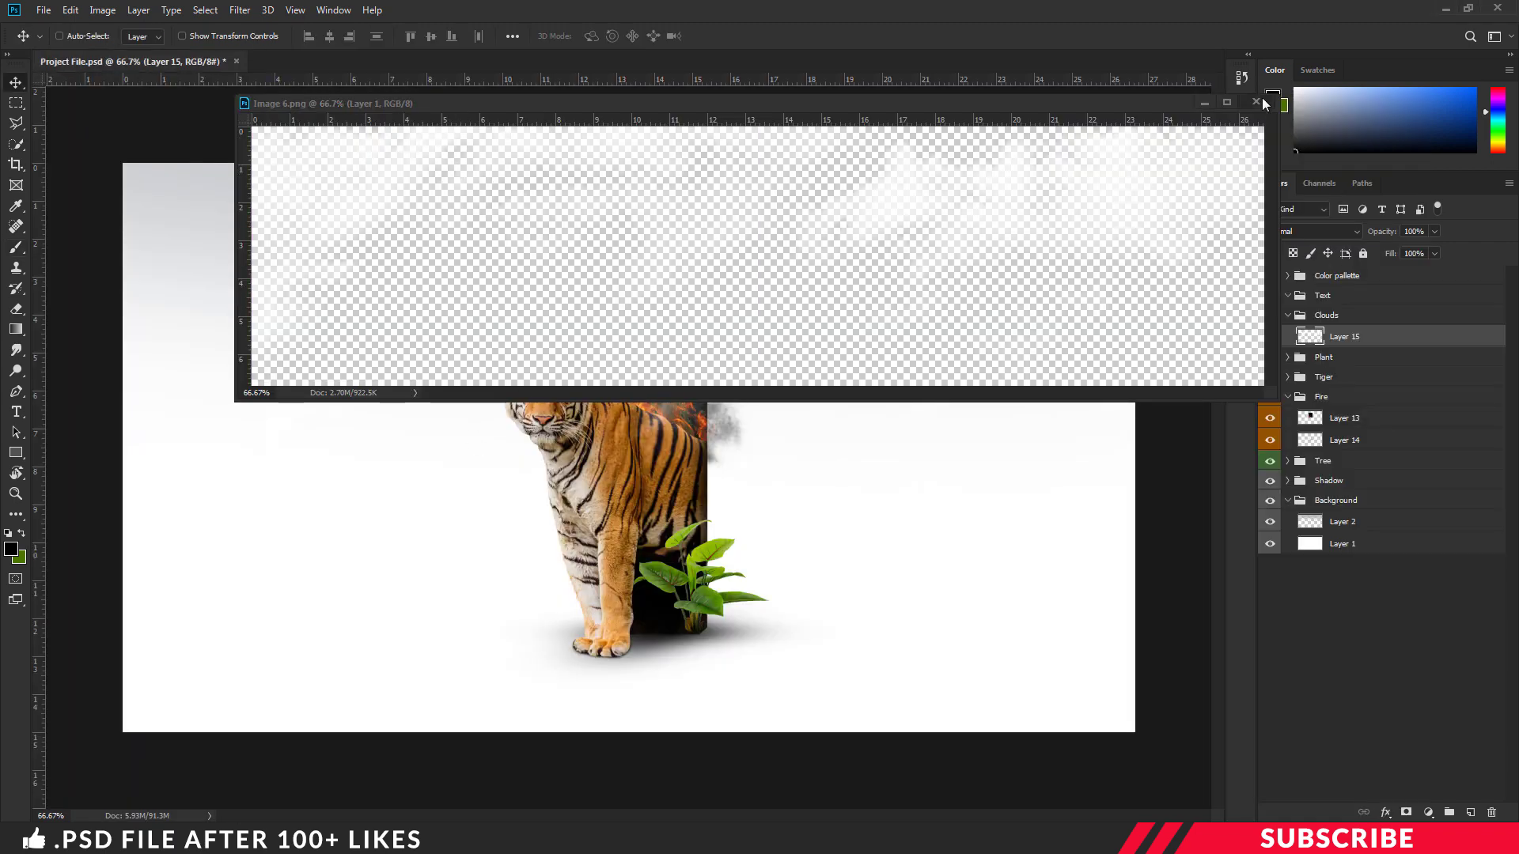
{"action": "left_click", "coordinate": [1256, 102]}
Move the clouds to the upper edge of the canvas and enlarge them slightly beyond its width.
{"action": "left_click_drag", "start_coordinate": [815, 332], "coordinate": [680, 243]}
{"action": "key", "text": "ctrl+t"}
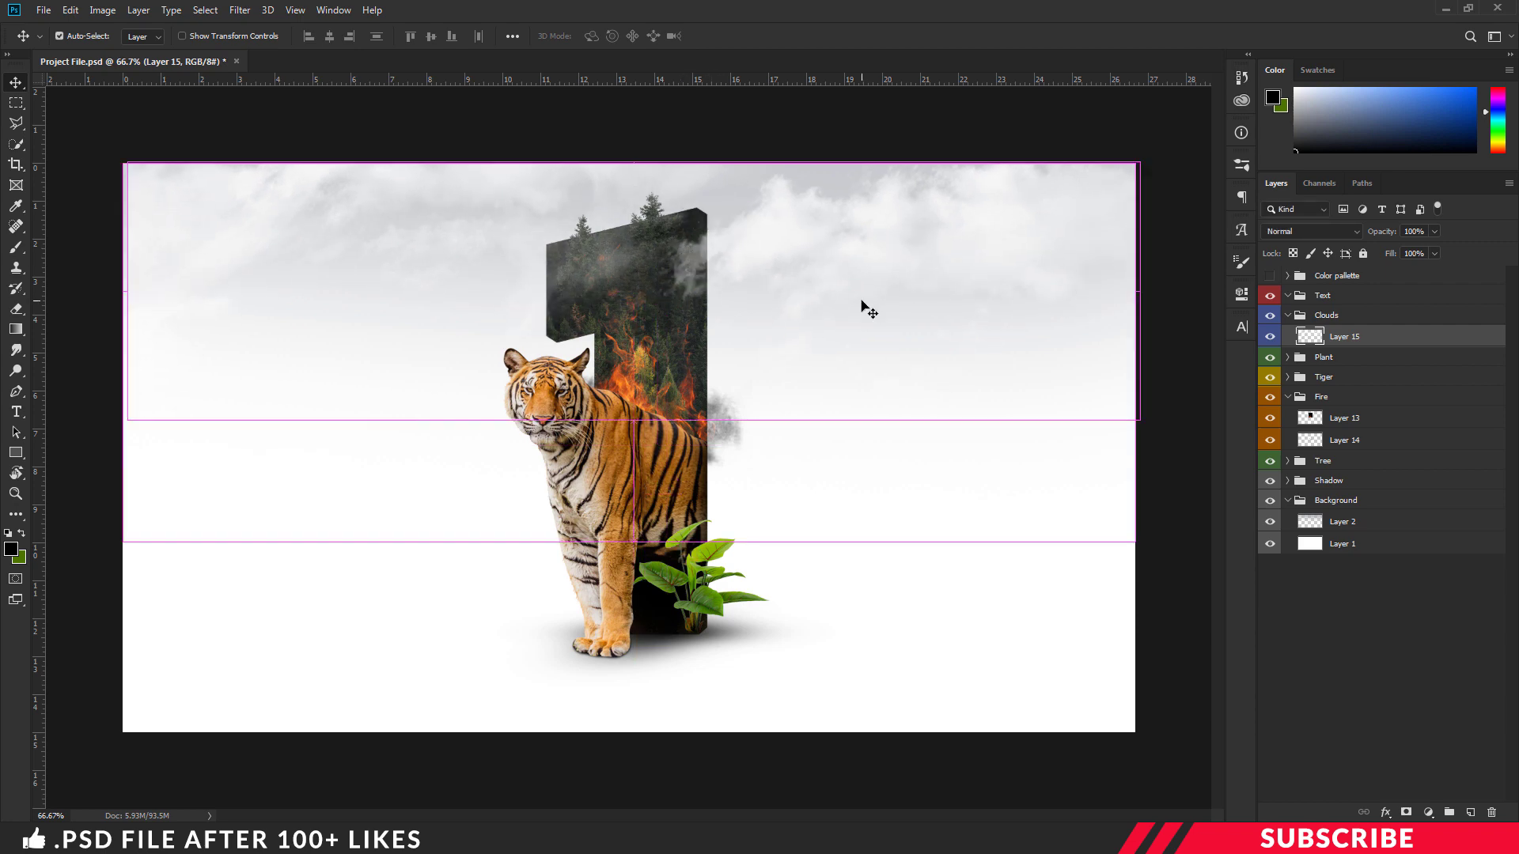
{"action": "key", "text": "ctrl+minus"}
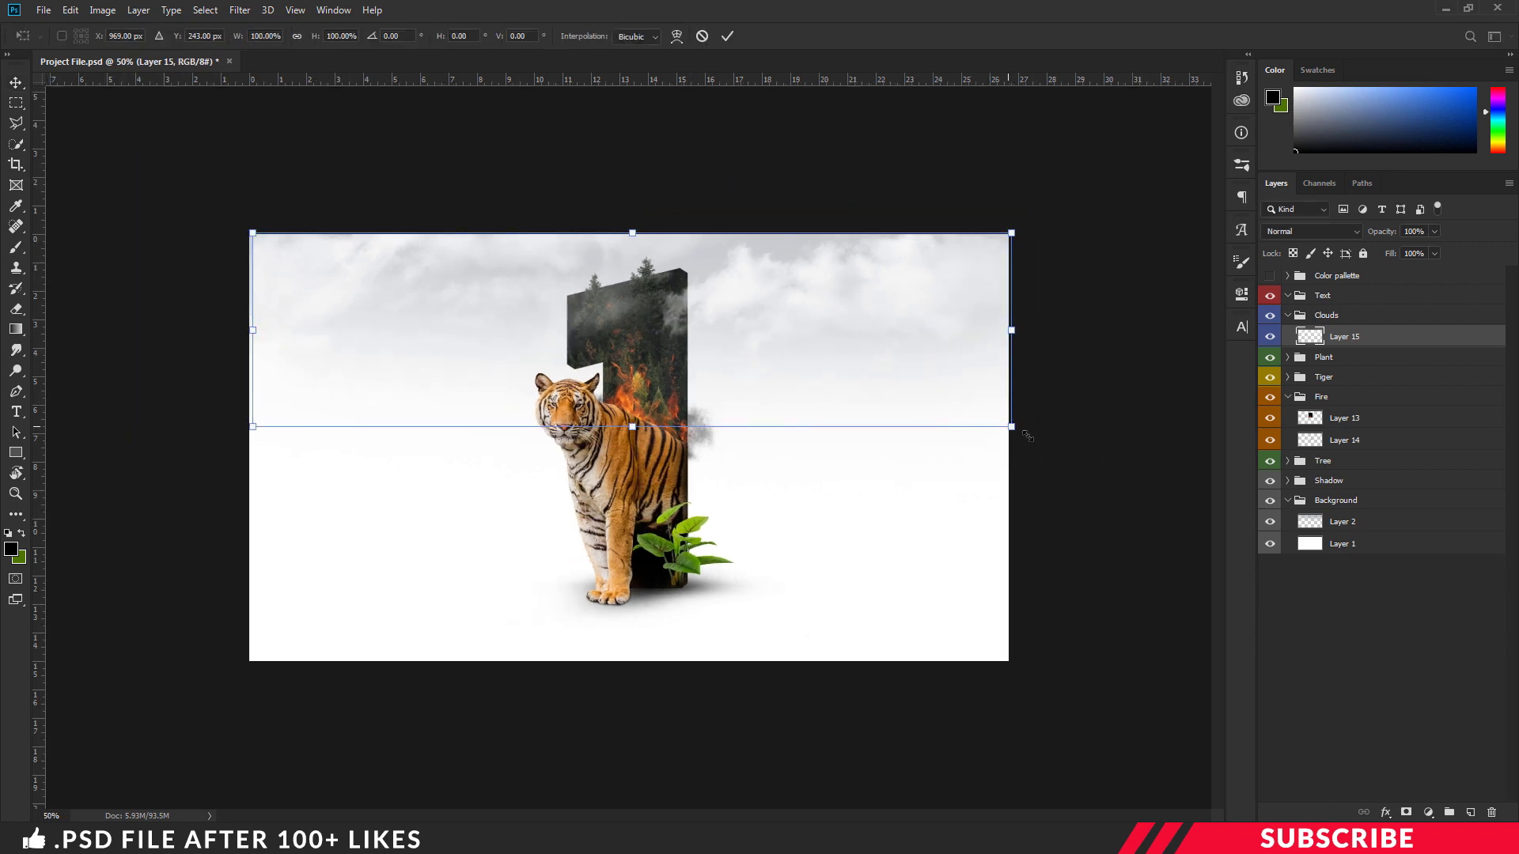
{"action": "left_click_drag", "start_coordinate": [1011, 427], "coordinate": [1072, 462]}
{"action": "mouse_move", "coordinate": [1034, 391]}
{"action": "left_mouse_down"}
{"action": "mouse_move", "coordinate": [1011, 378]}
{"action": "mouse_move", "coordinate": [1017, 392]}
{"action": "left_mouse_up"}
{"action": "key", "text": "Return"}
{"action": "key", "text": "ctrl+plus"}
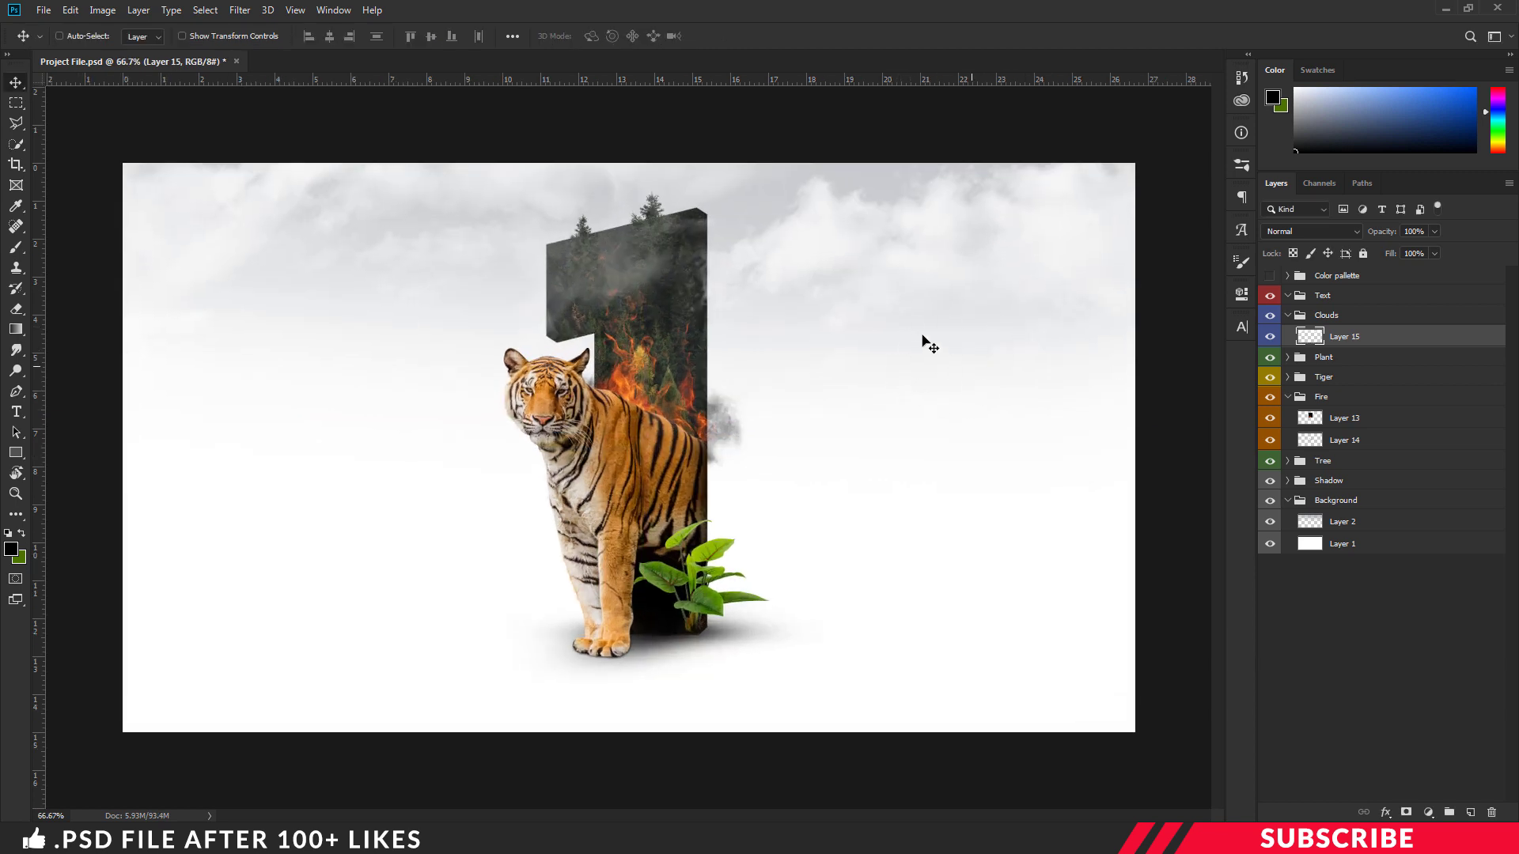
Add a layer in the Text group and write "save" in black 170 pt Fiesta to the right of the tiger.
{"action": "left_click", "coordinate": [1369, 299]}
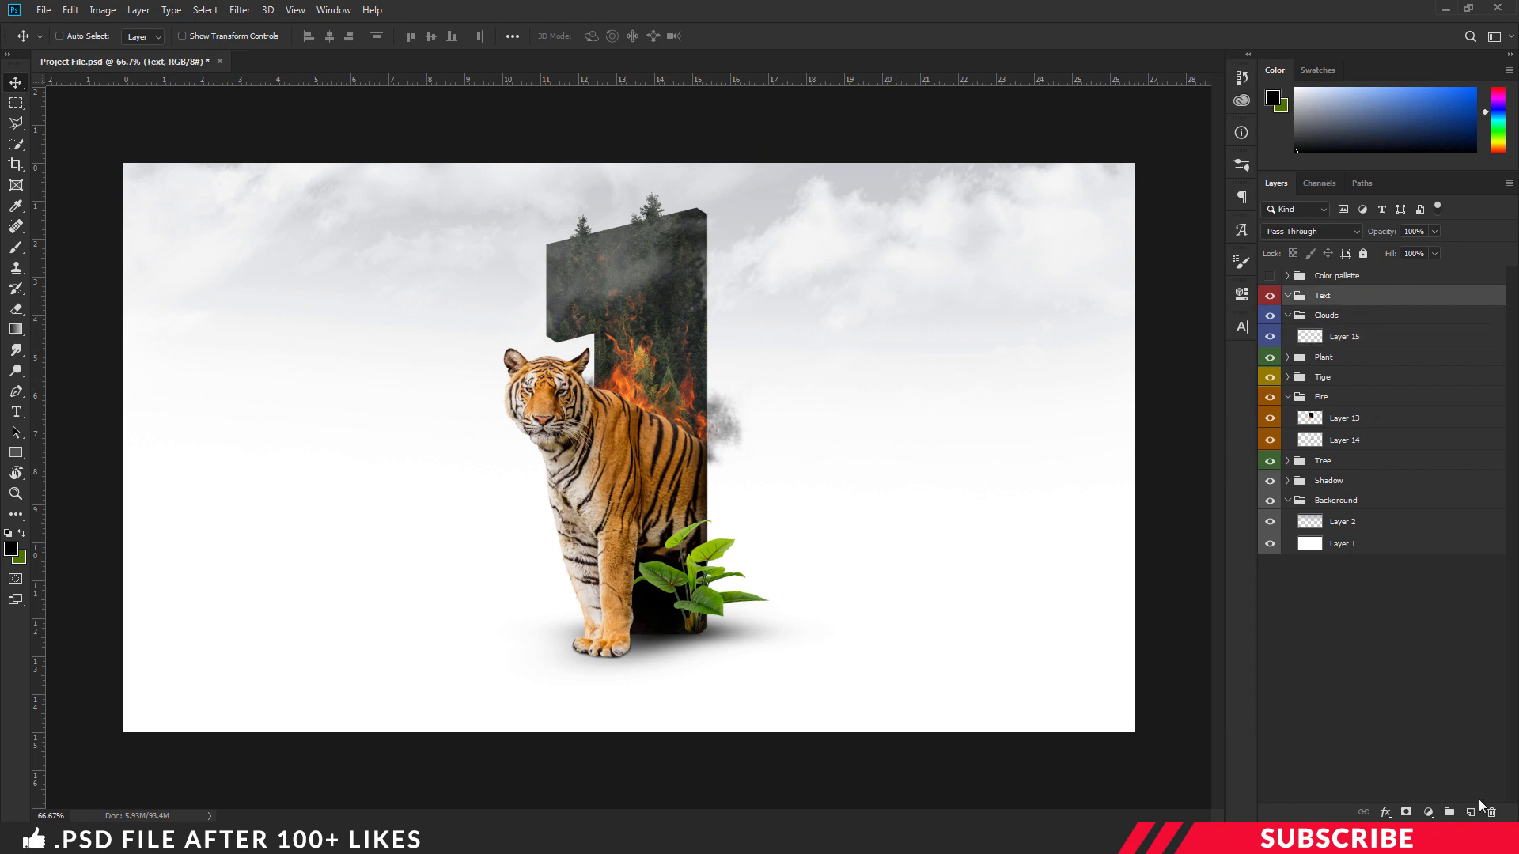
{"action": "left_click", "coordinate": [1470, 812]}
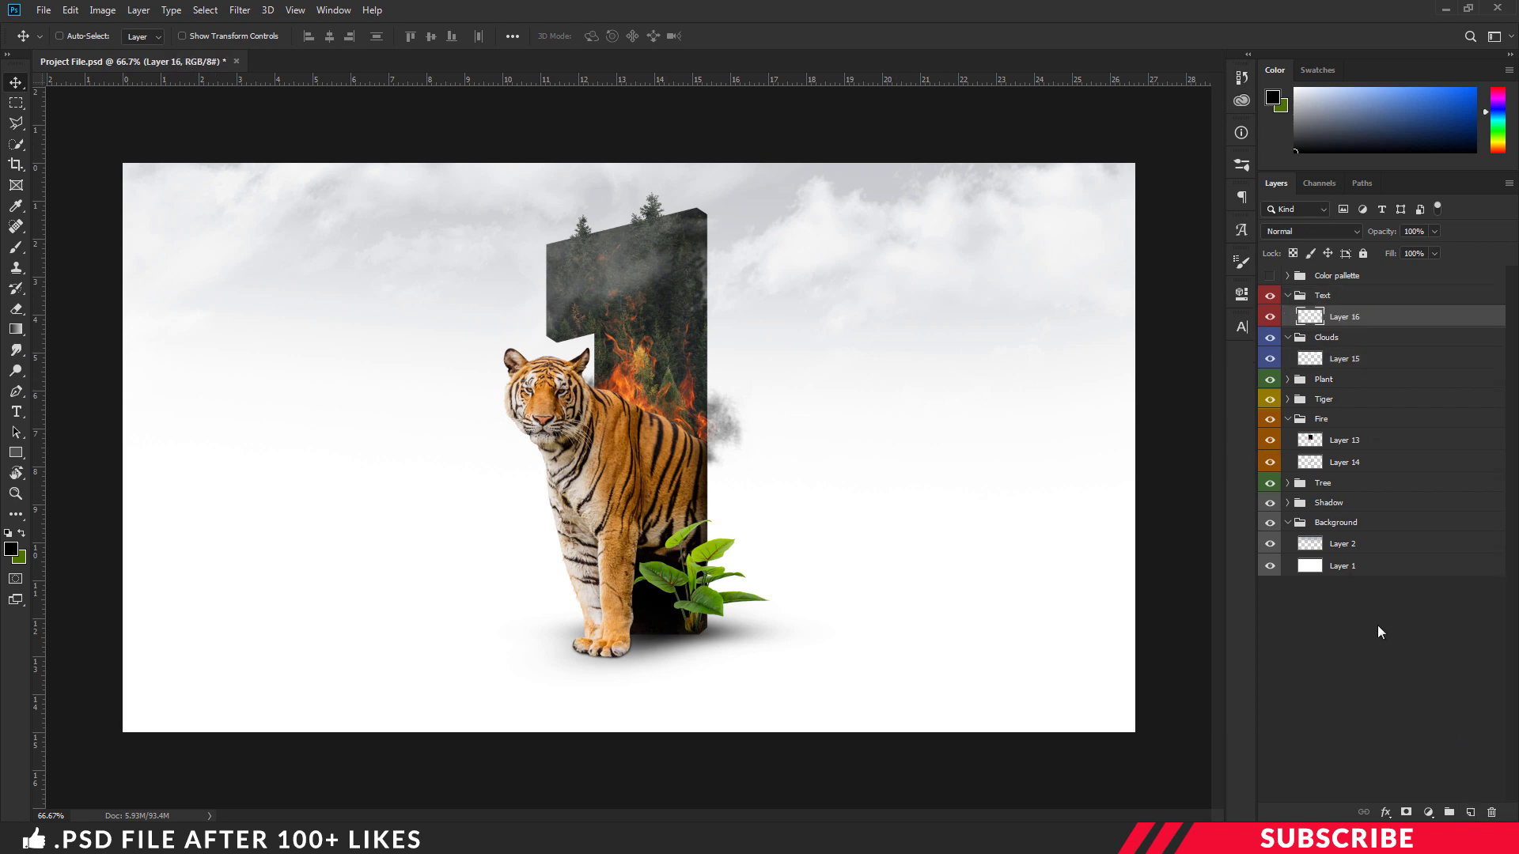
{"action": "left_click", "coordinate": [11, 549]}
{"action": "left_click", "coordinate": [1298, 540]}
{"action": "key", "text": "t"}
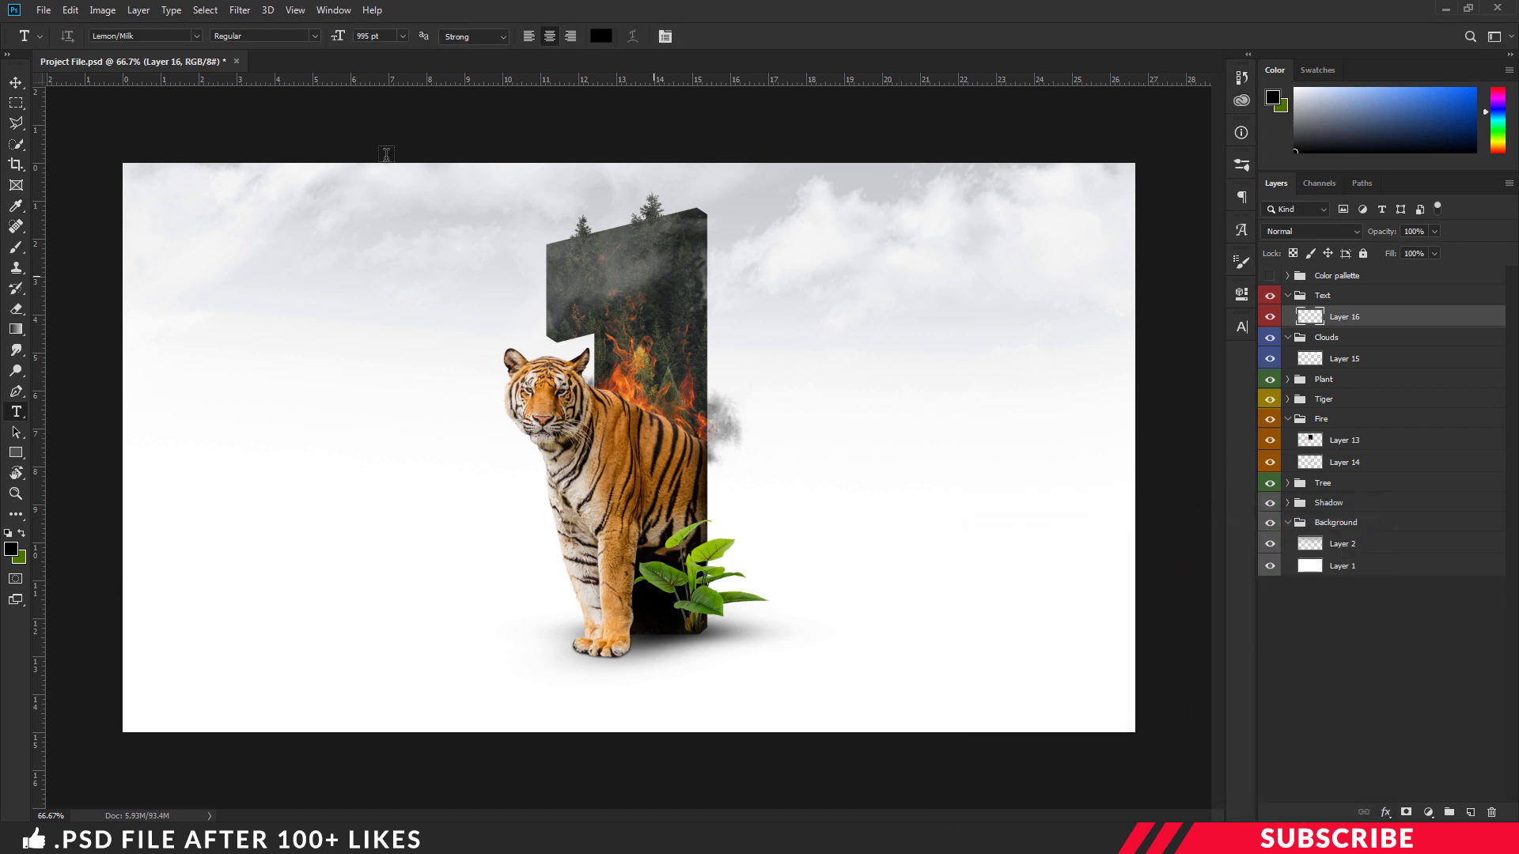
{"action": "left_click", "coordinate": [198, 37]}
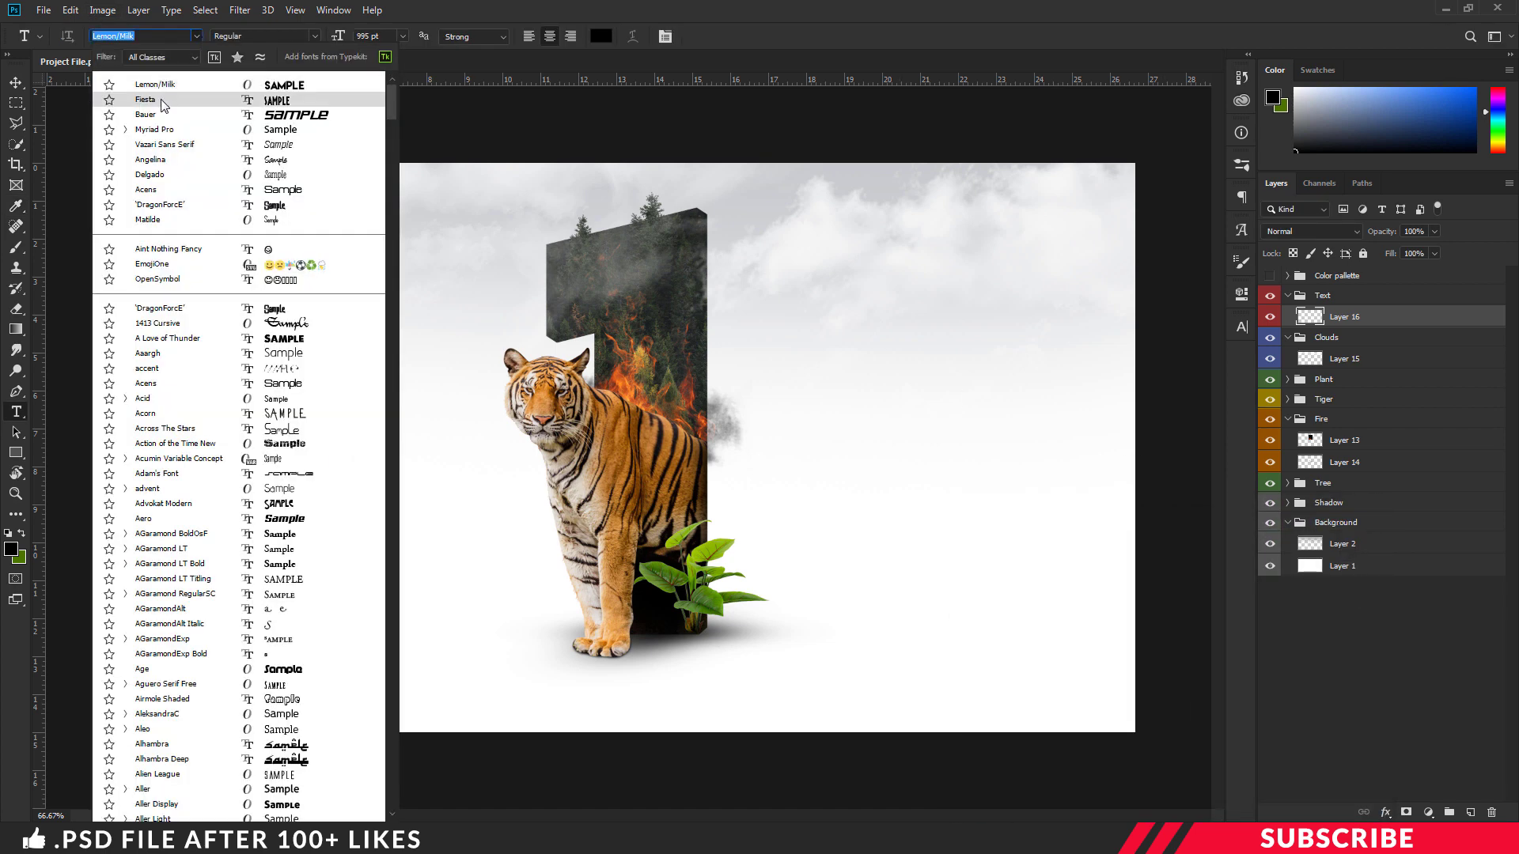
{"action": "left_click", "coordinate": [162, 101]}
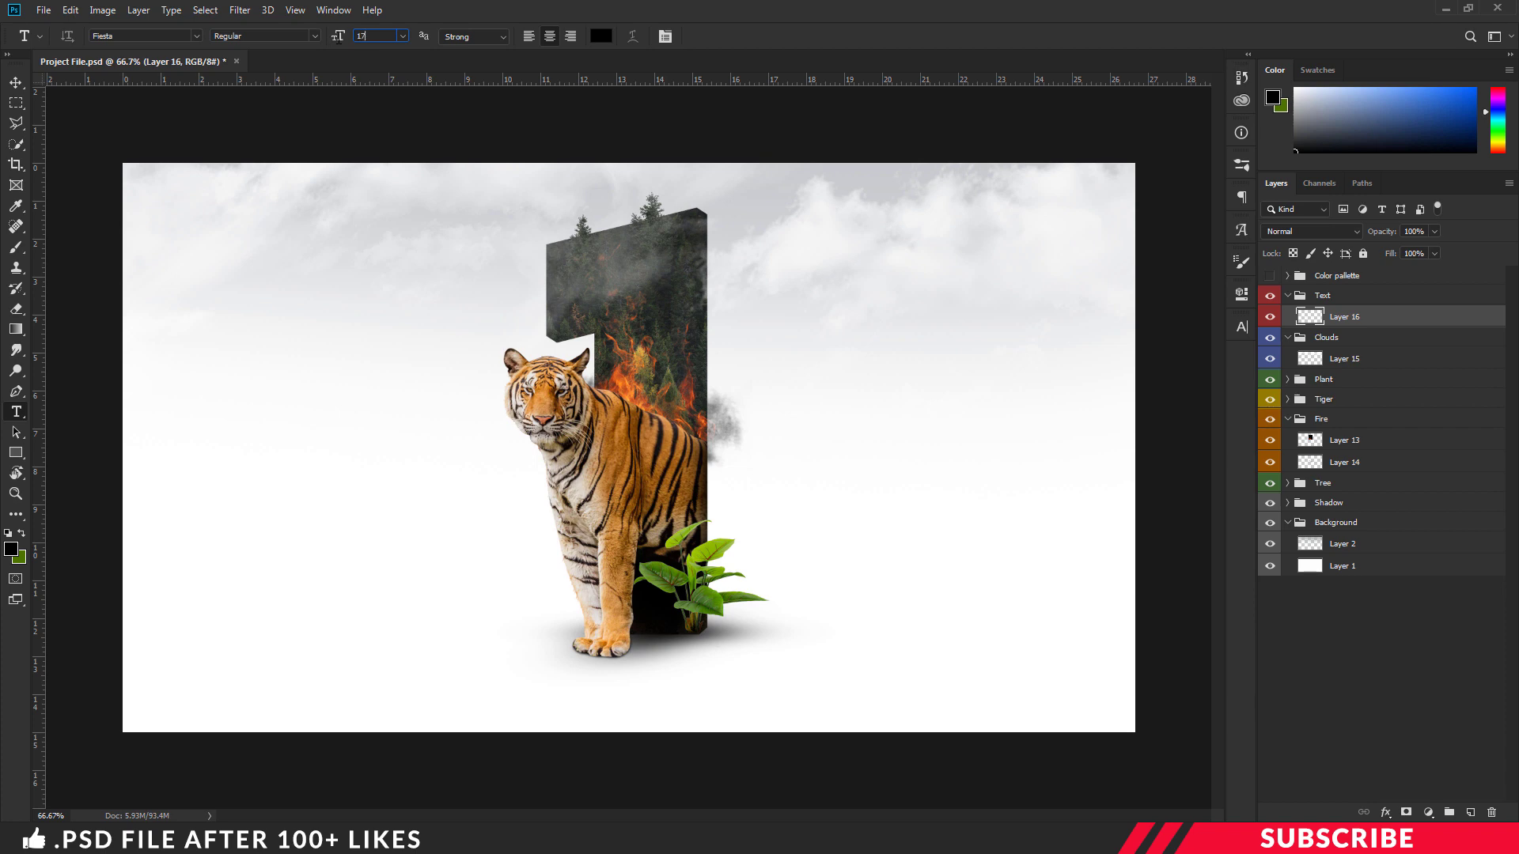
{"action": "left_click", "coordinate": [821, 522]}
{"action": "type", "text": "save"}
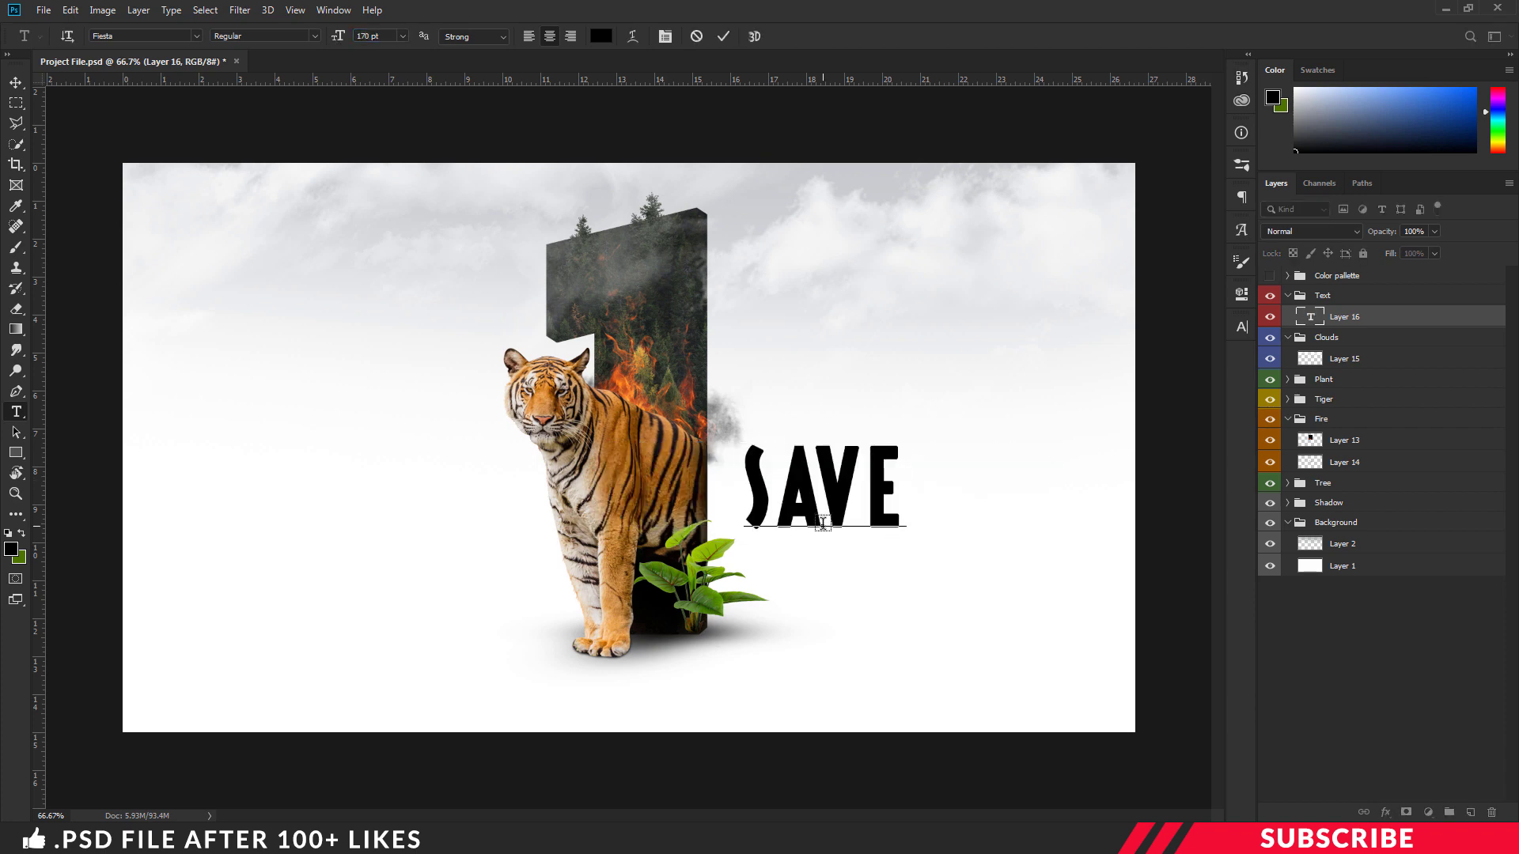
Move the SAVE text right of the plant, duplicate it below and change the copy's text to "amazon".
{"action": "key", "text": "ctrl+Return"}
{"action": "key", "text": "v"}
{"action": "left_click_drag", "start_coordinate": [848, 531], "coordinate": [873, 633]}
{"action": "key", "text": "ctrl+j"}
{"action": "key", "text": "t"}
{"action": "left_click", "coordinate": [1002, 624]}
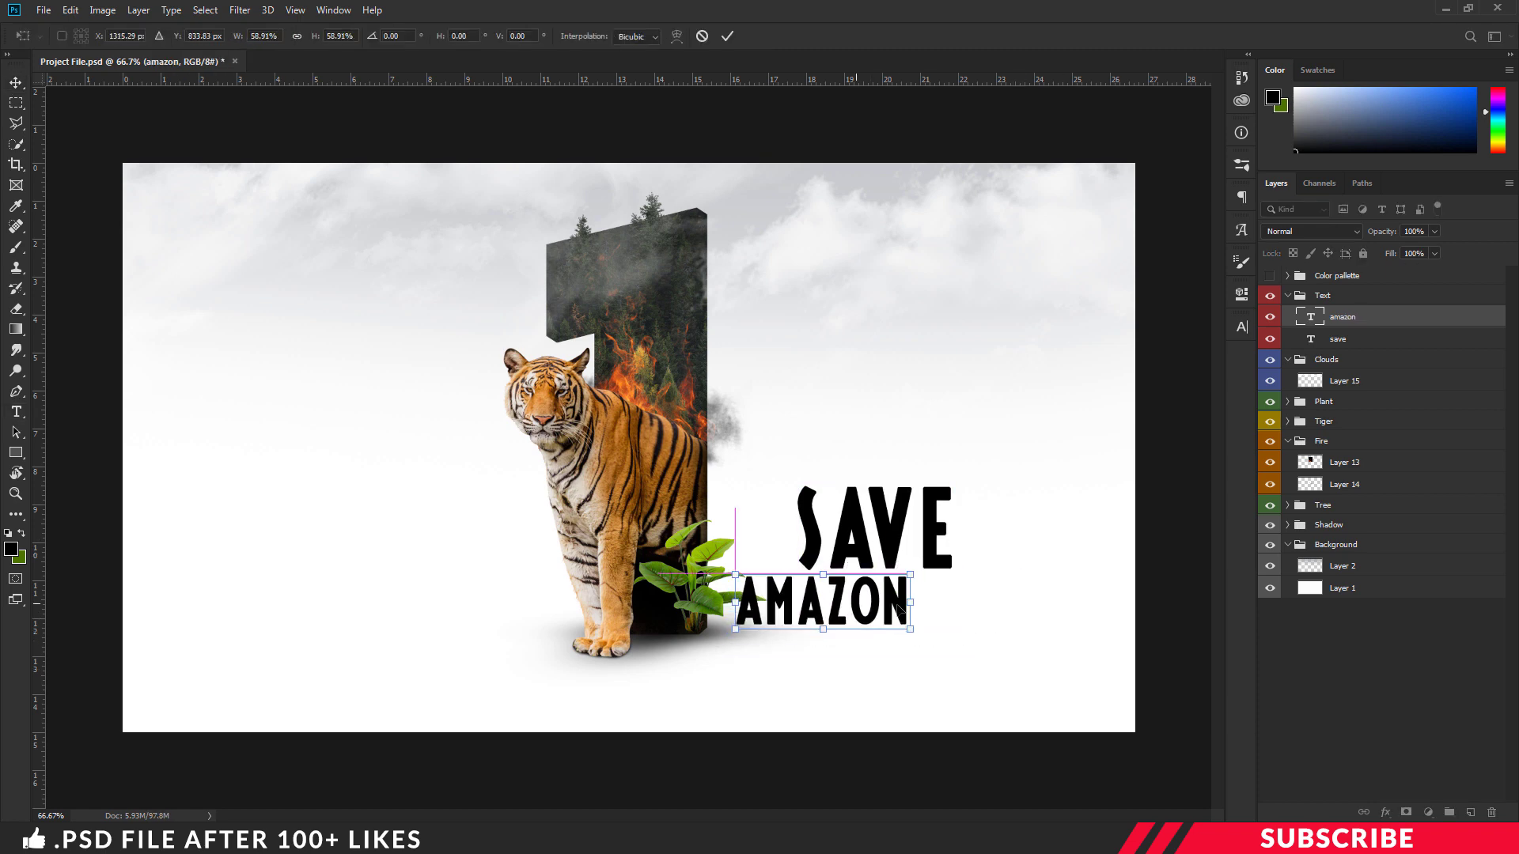
Scale the AMAZON text down to the width of SAVE and align both words with a small gap between them.
{"action": "left_click_drag", "start_coordinate": [898, 608], "coordinate": [961, 608]}
{"action": "left_click_drag", "start_coordinate": [972, 628], "coordinate": [962, 625]}
{"action": "key", "text": "Return"}
{"action": "left_click", "coordinate": [1354, 338], "text": "shift"}
{"action": "left_click_drag", "start_coordinate": [909, 536], "coordinate": [909, 545]}
{"action": "left_click", "coordinate": [1360, 326]}
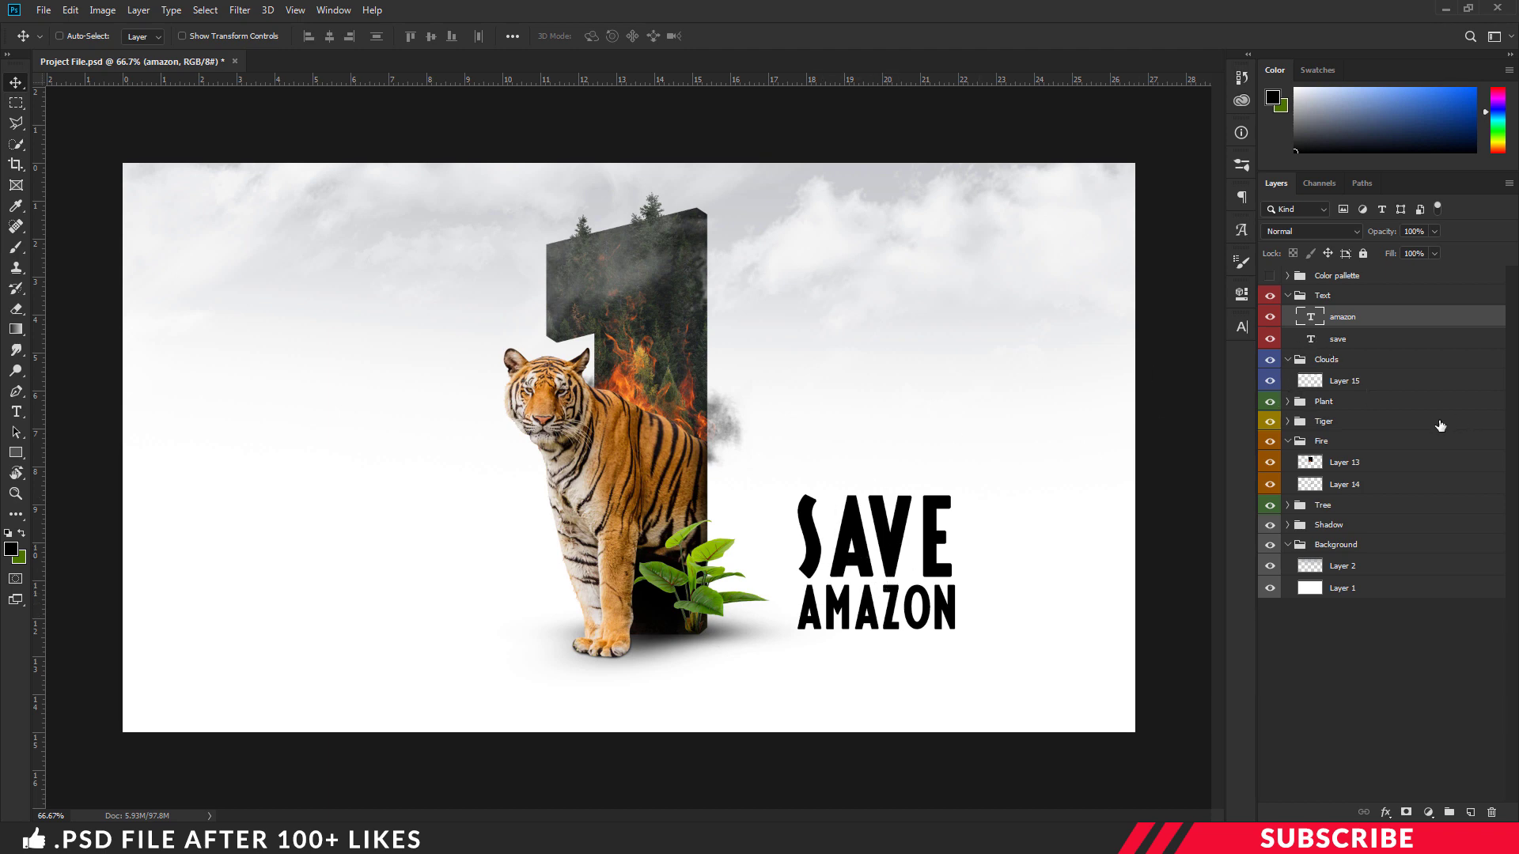
Duplicate the fire layer, put the copy first in the Text group and place its flames over the text's leftmost letters.
{"action": "left_click", "coordinate": [1370, 466]}
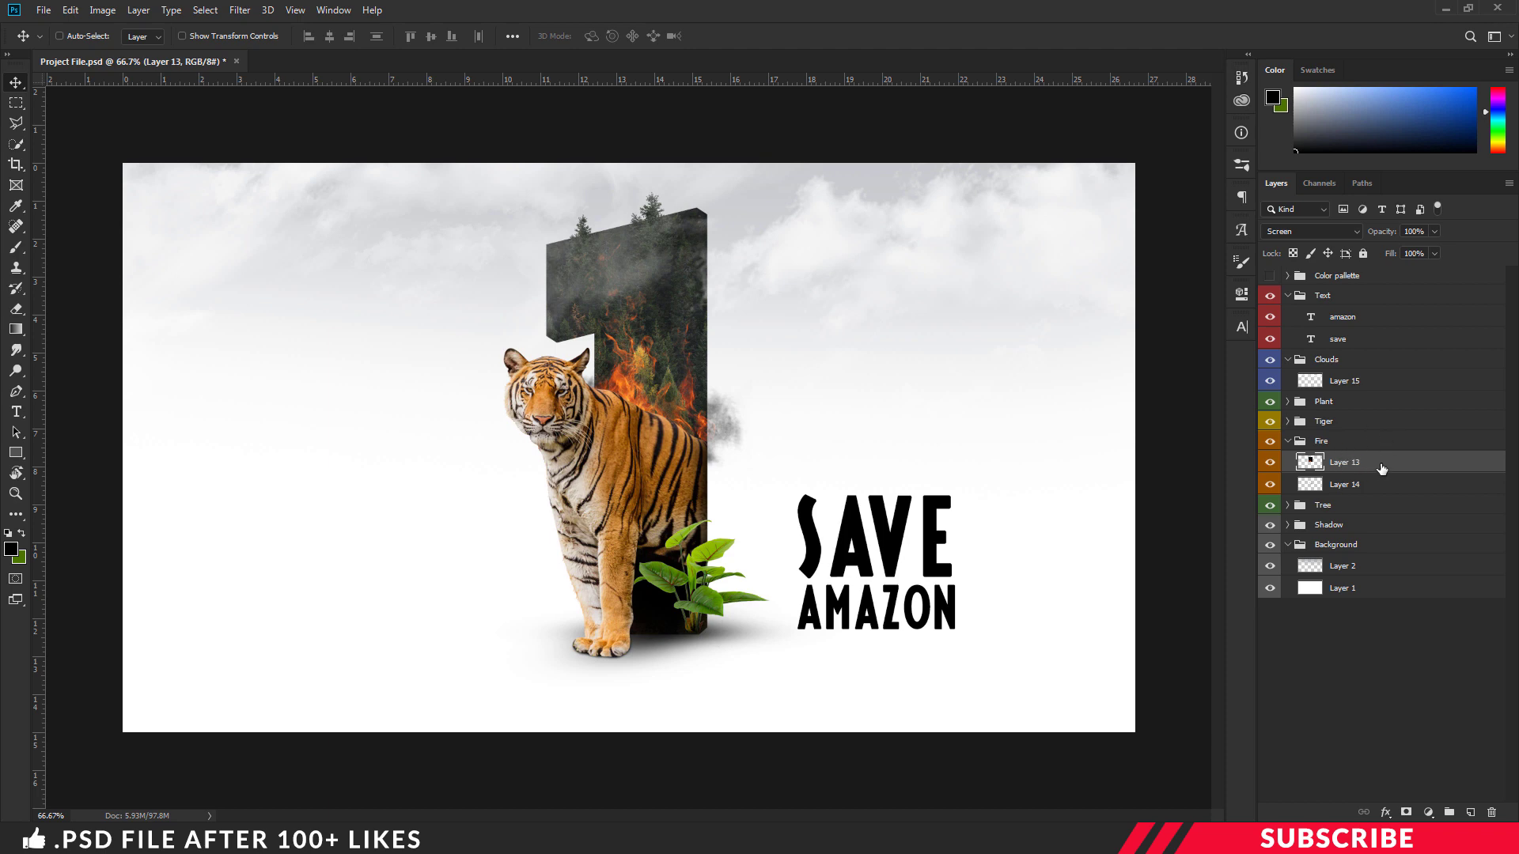
{"action": "key", "text": "ctrl+j"}
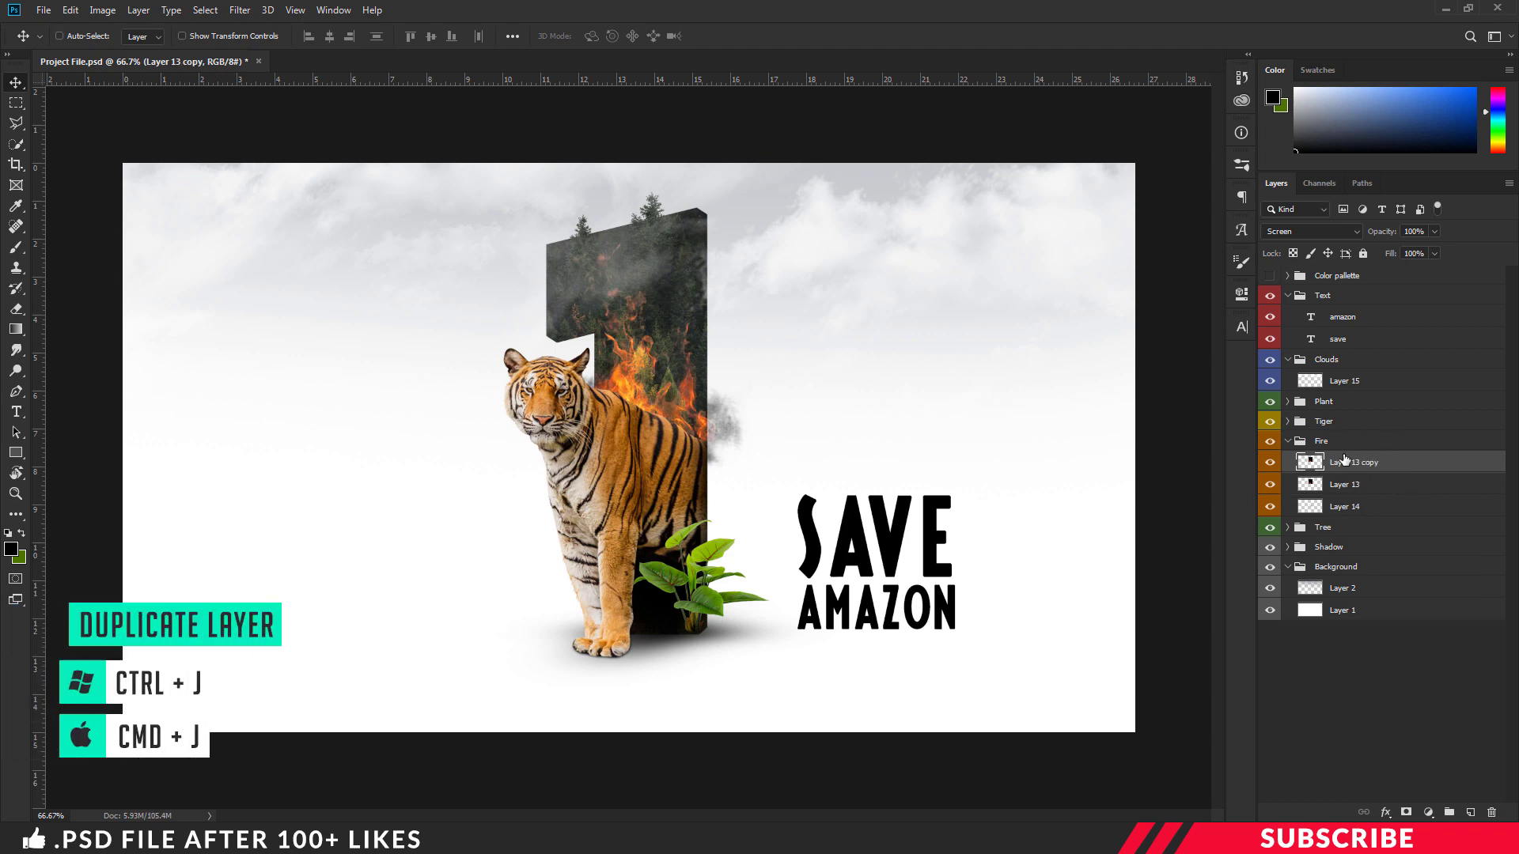
{"action": "left_click_drag", "start_coordinate": [1379, 465], "coordinate": [1394, 305]}
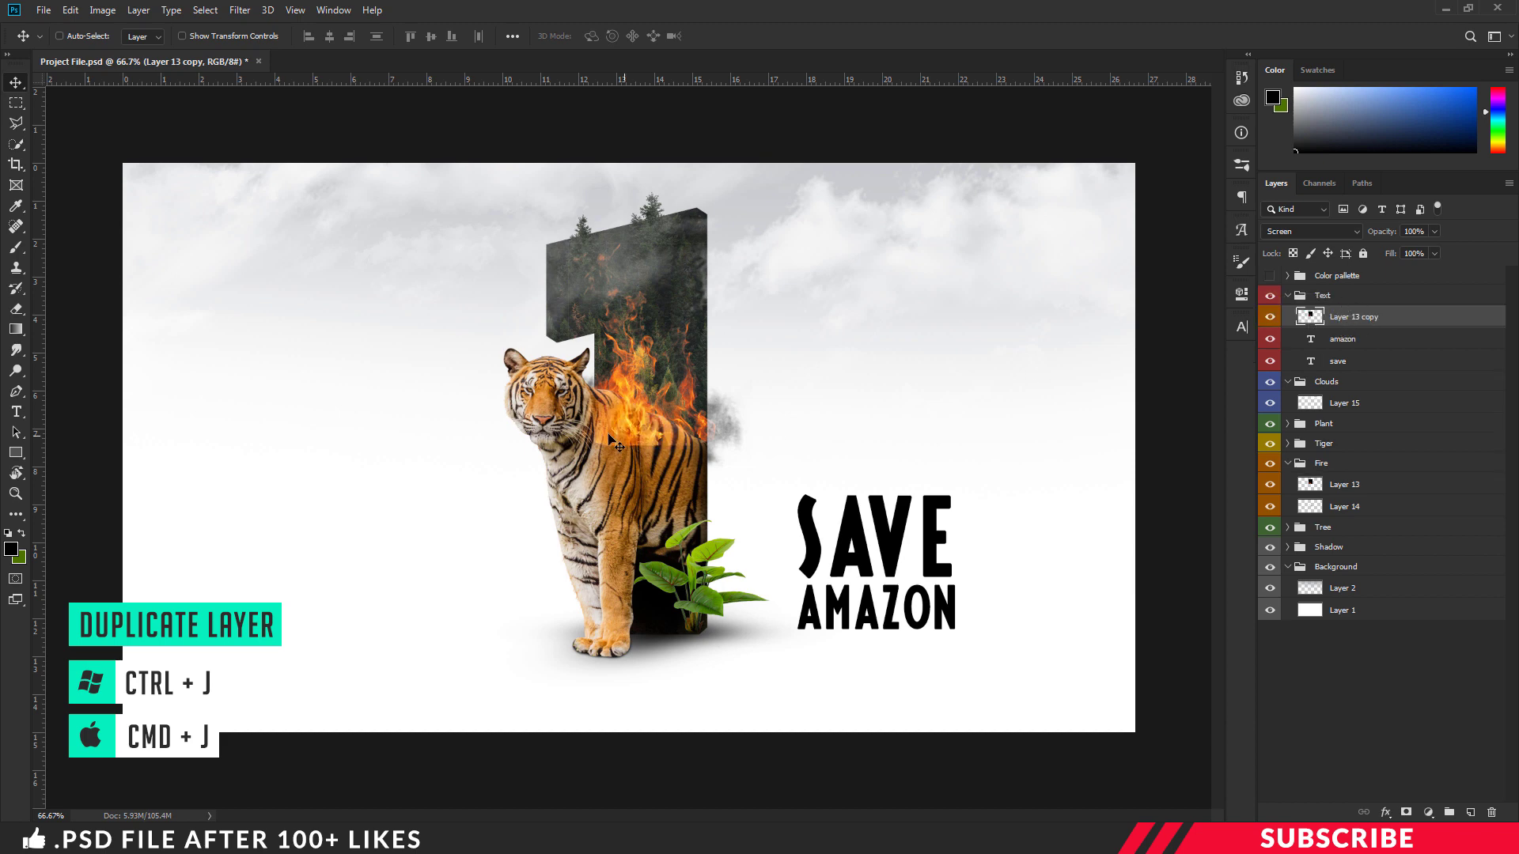
{"action": "left_click_drag", "start_coordinate": [667, 434], "coordinate": [839, 624]}
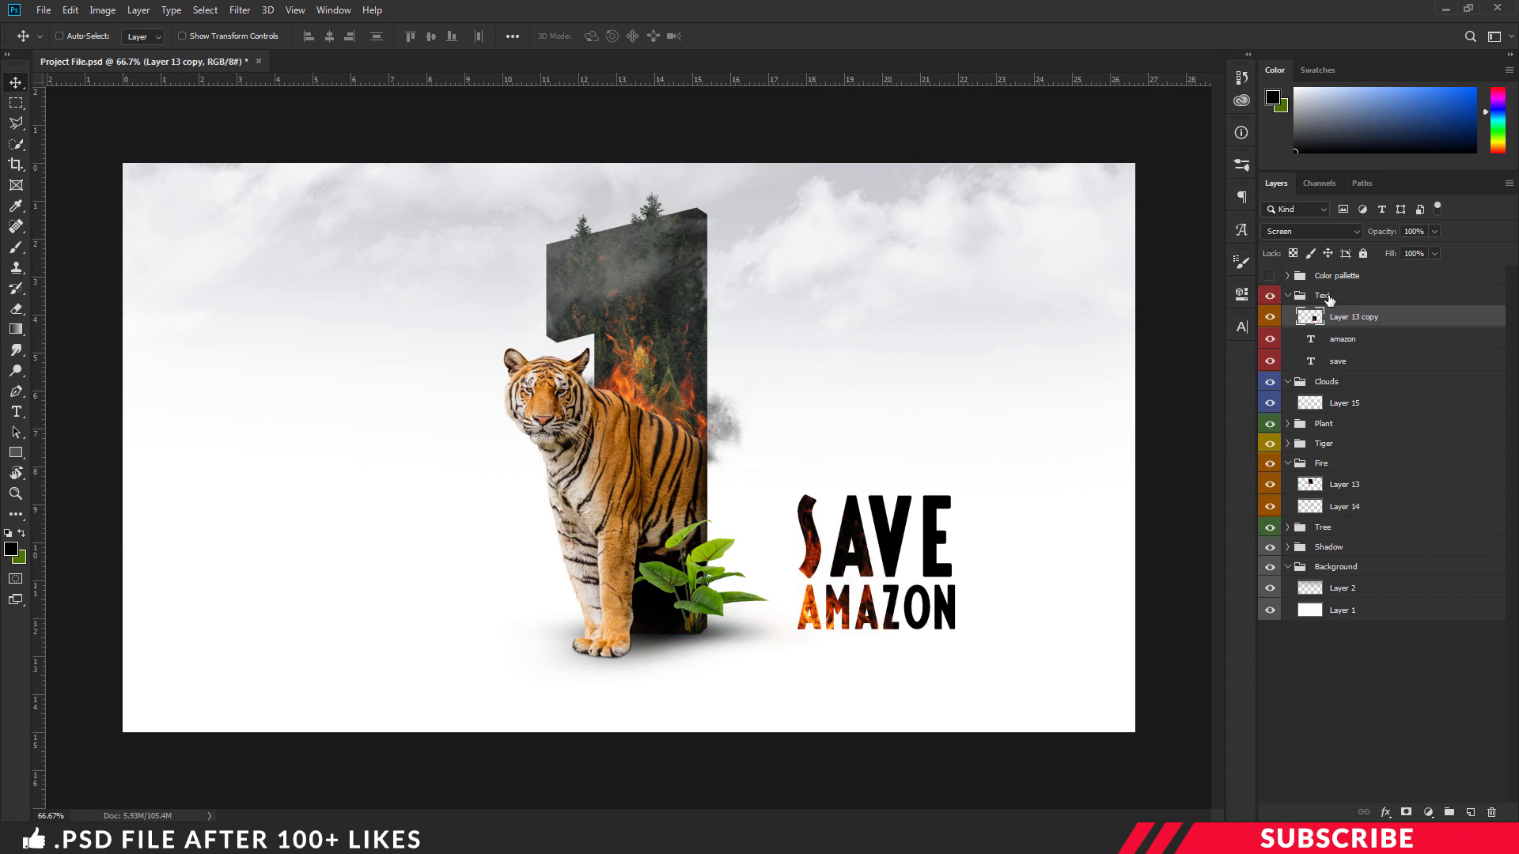
Merge all visible layers into a new layer above the Text group.
{"action": "left_click", "coordinate": [1367, 297]}
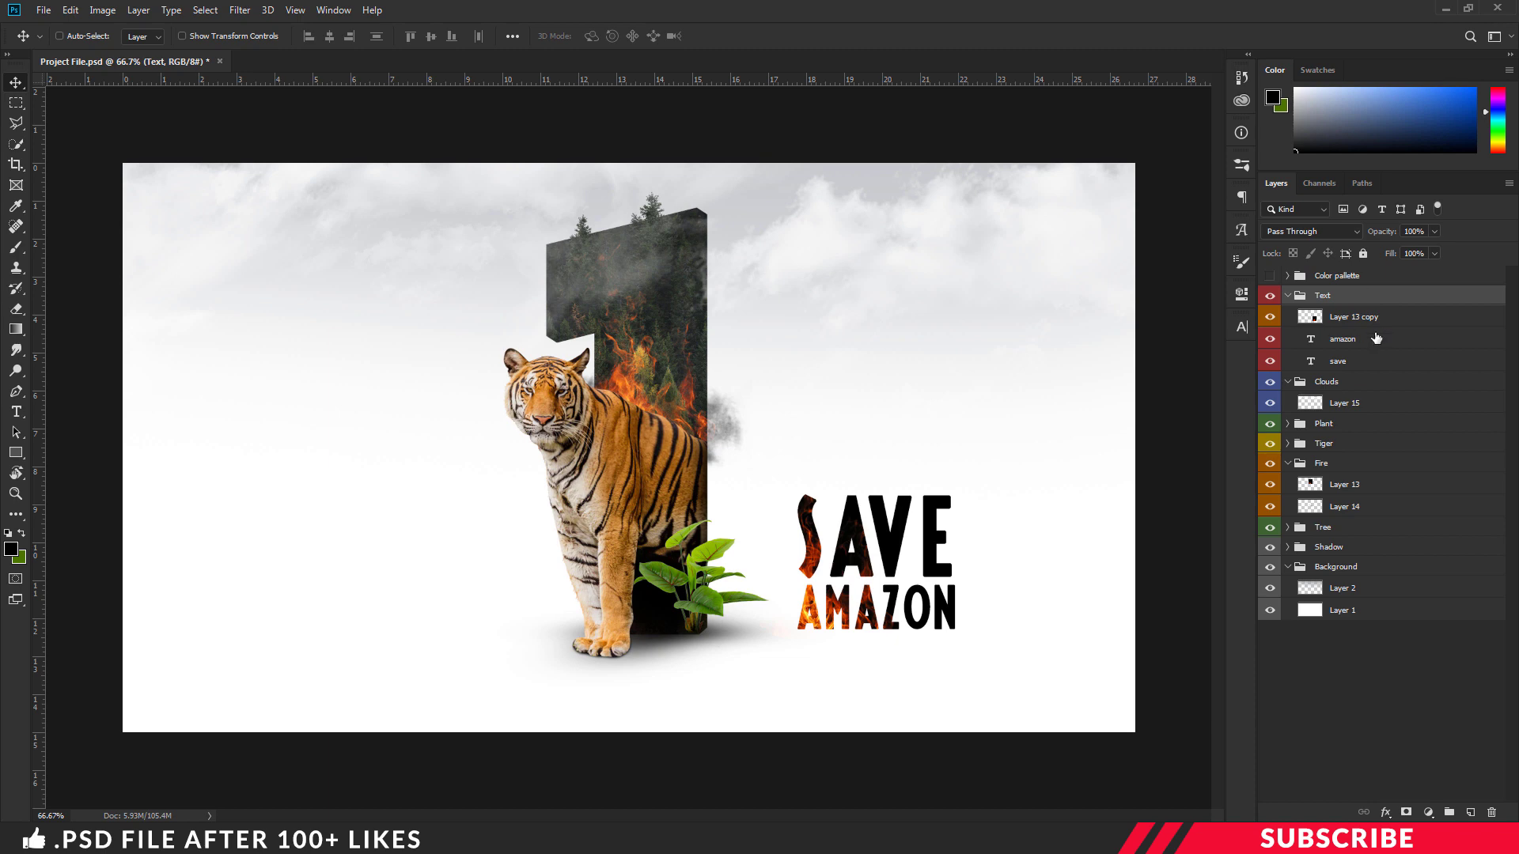
{"action": "key", "text": "ctrl"}
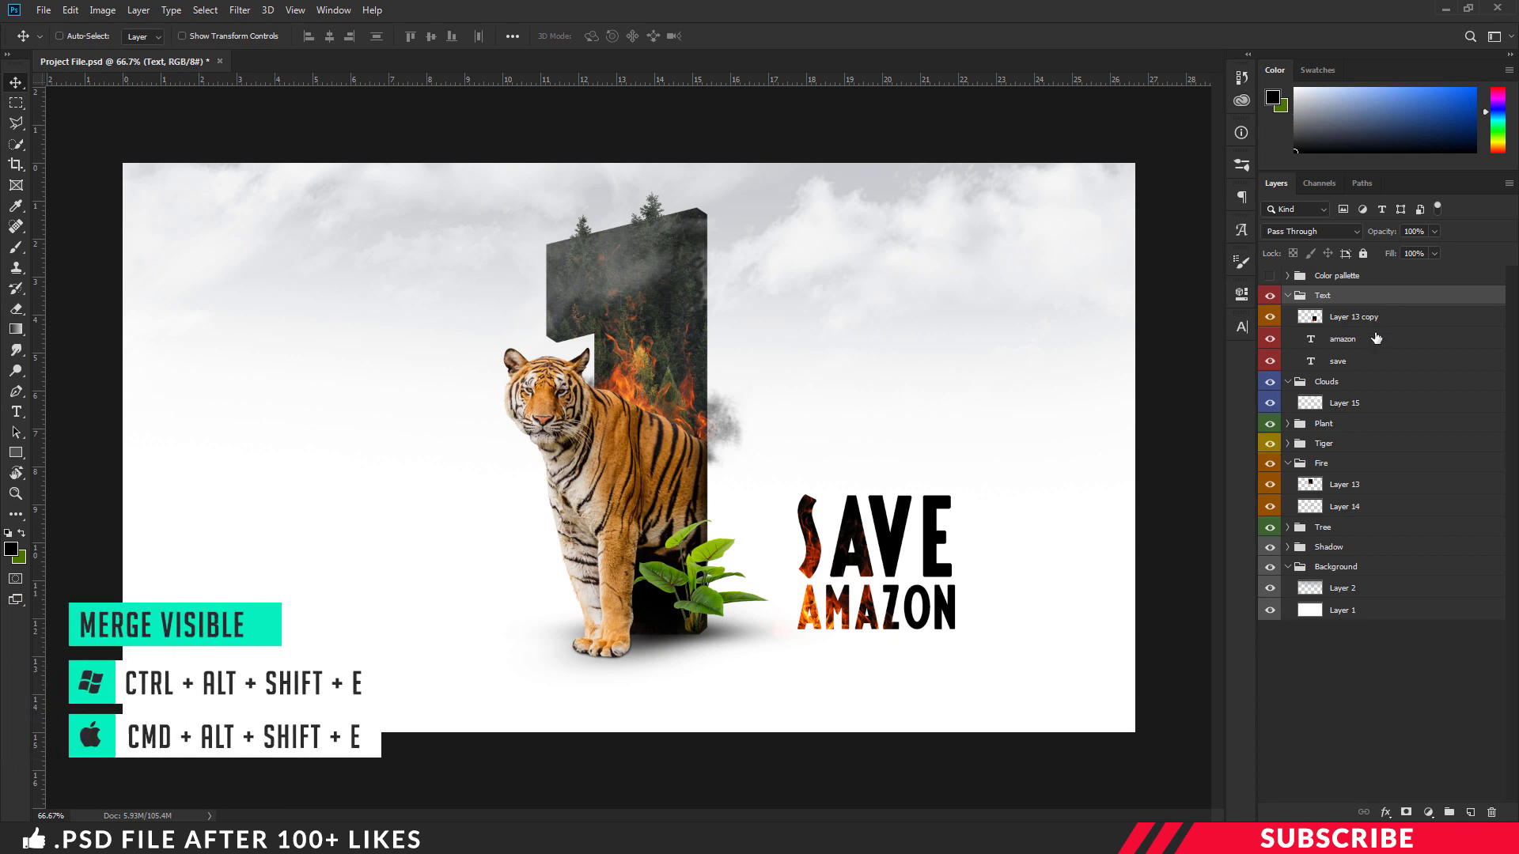
{"action": "key", "text": "ctrl+alt+shift+e"}
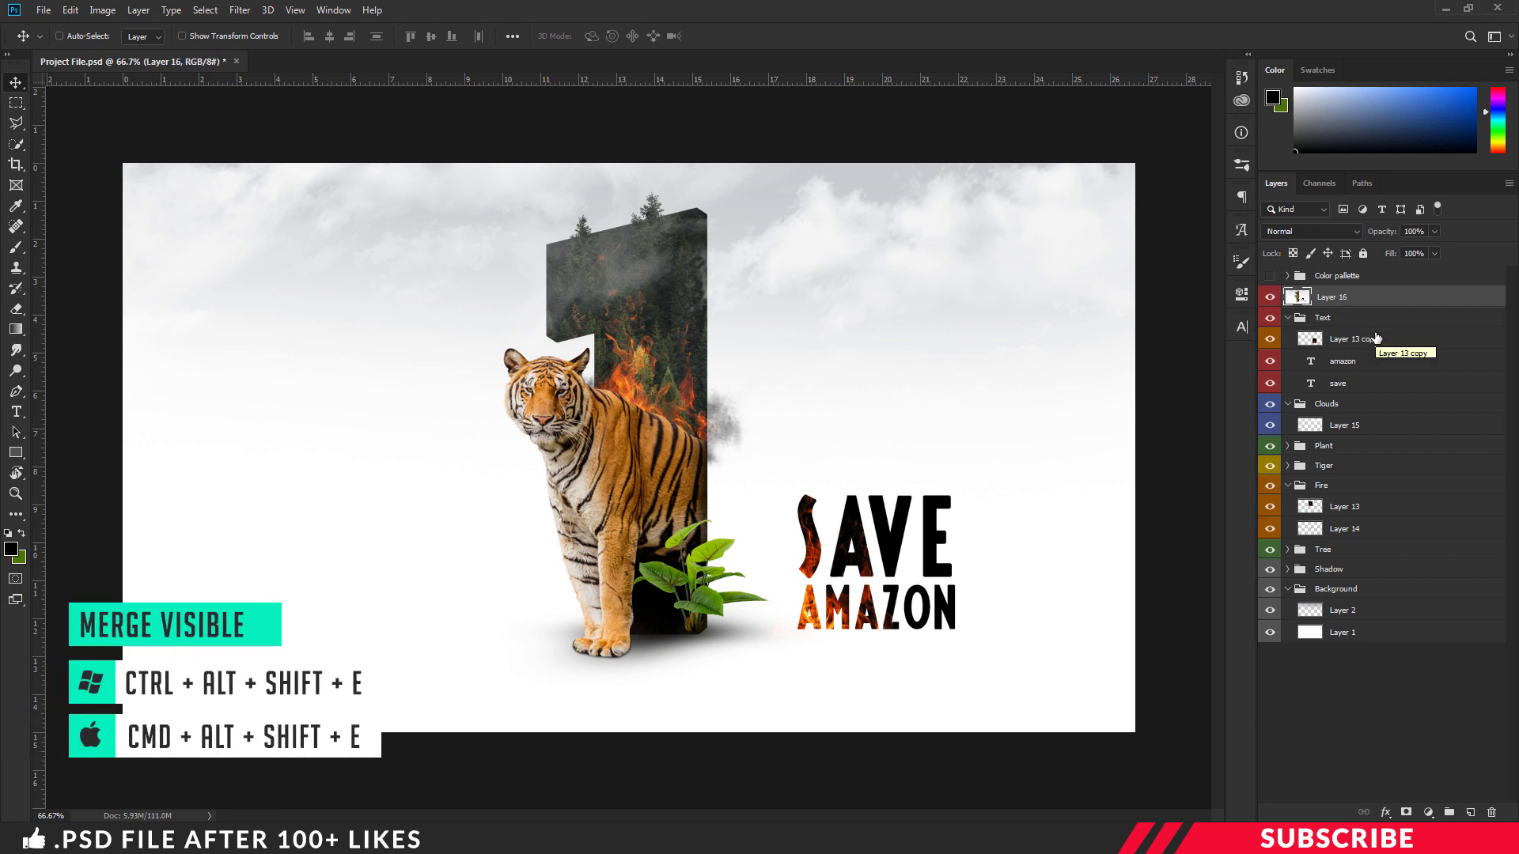
Apply the Camera Raw filter to the merged layer with Temperature at -7 and slightly raised Vibrance and Saturation.
{"action": "left_click", "coordinate": [241, 11]}
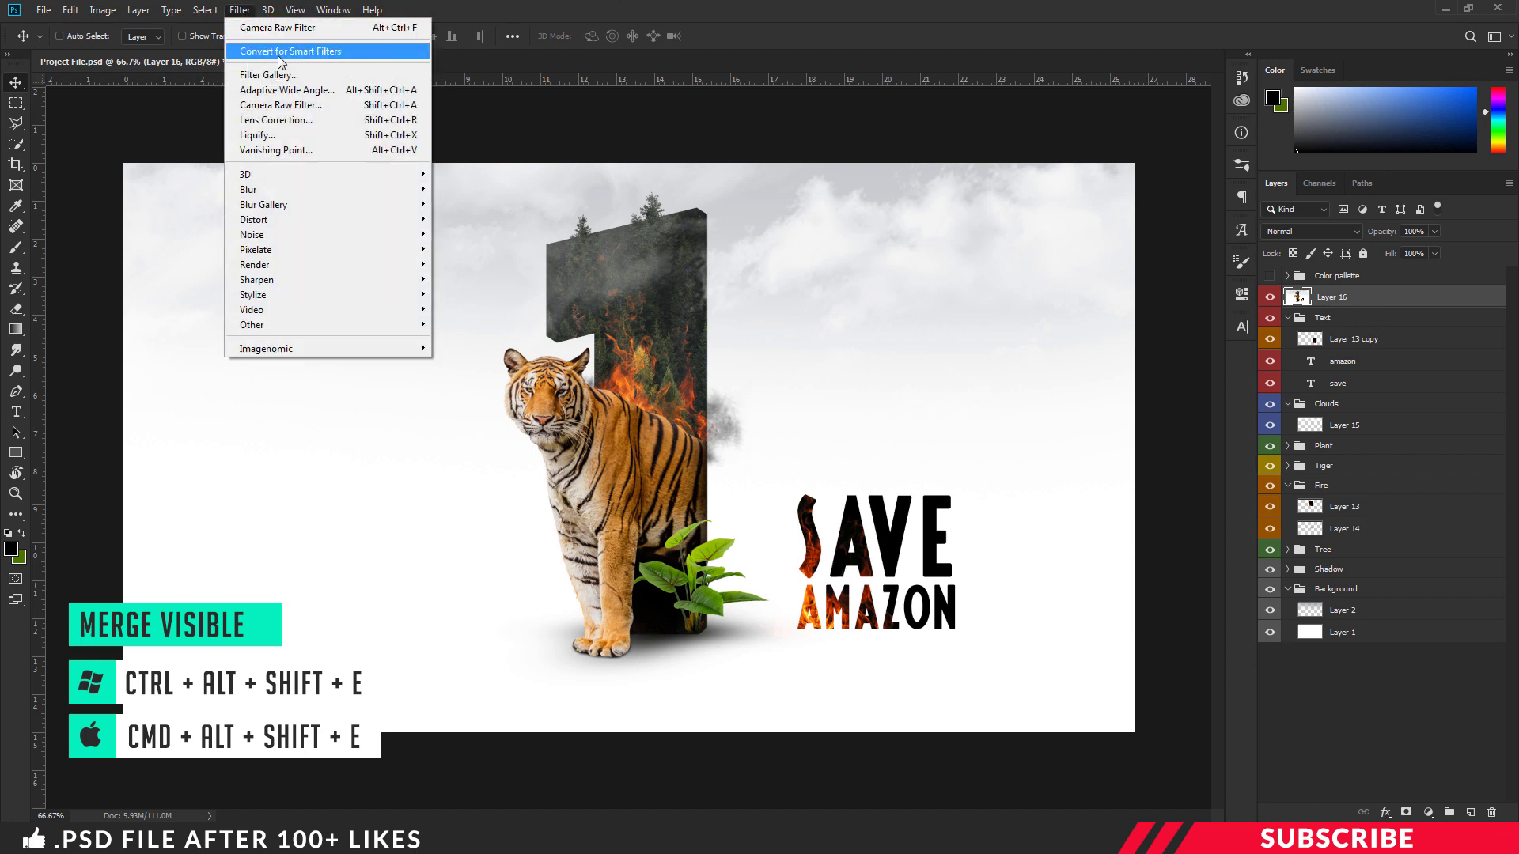
{"action": "left_click", "coordinate": [285, 104]}
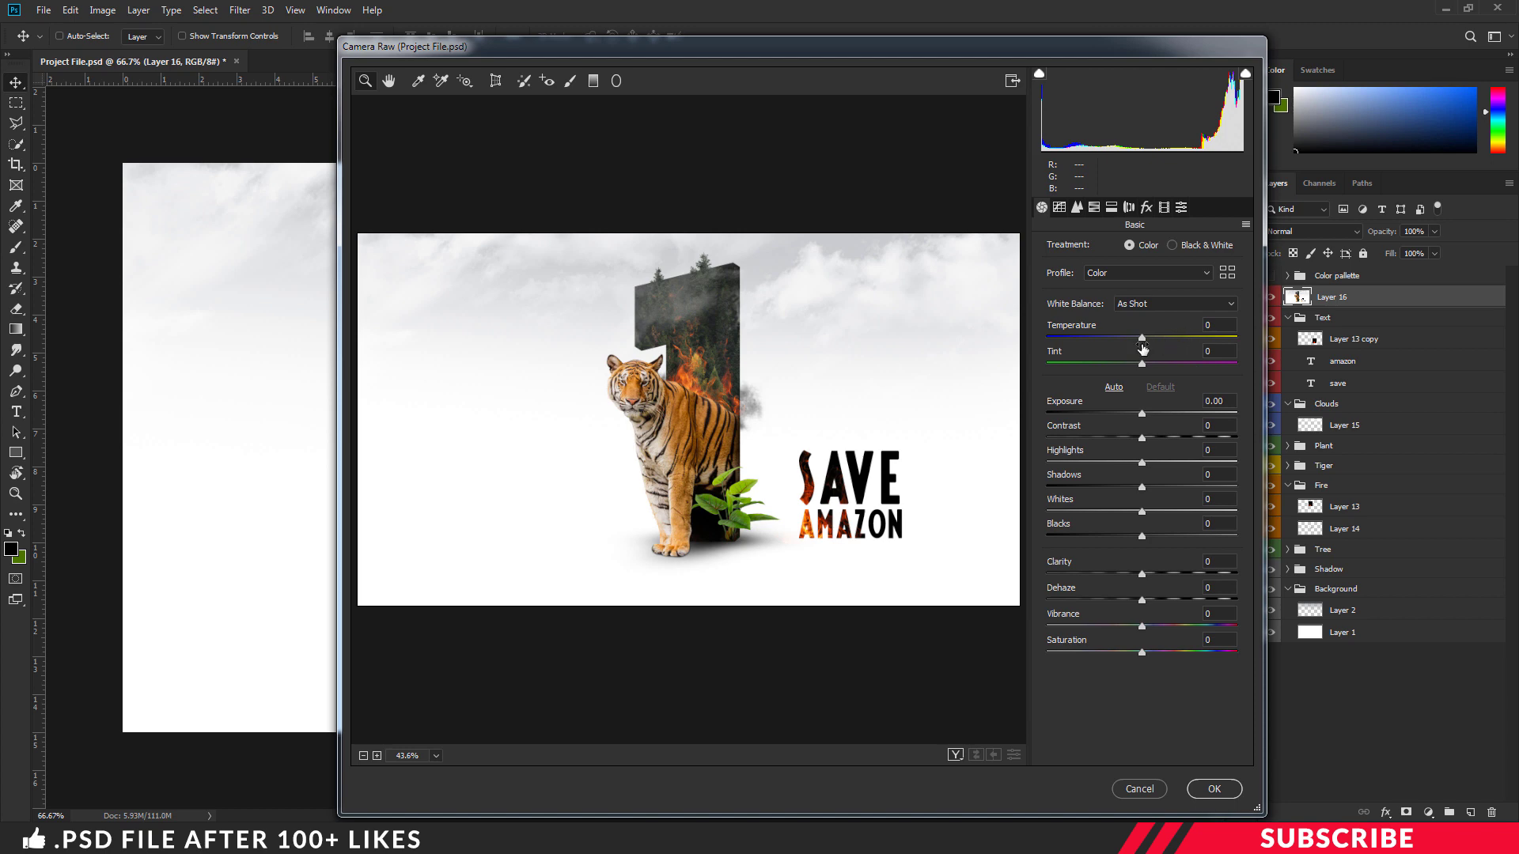
{"action": "left_click_drag", "start_coordinate": [1142, 338], "coordinate": [1136, 339]}
{"action": "type", "text": "07"}
{"action": "left_click_drag", "start_coordinate": [1221, 320], "coordinate": [1162, 334]}
{"action": "type", "text": "-7"}
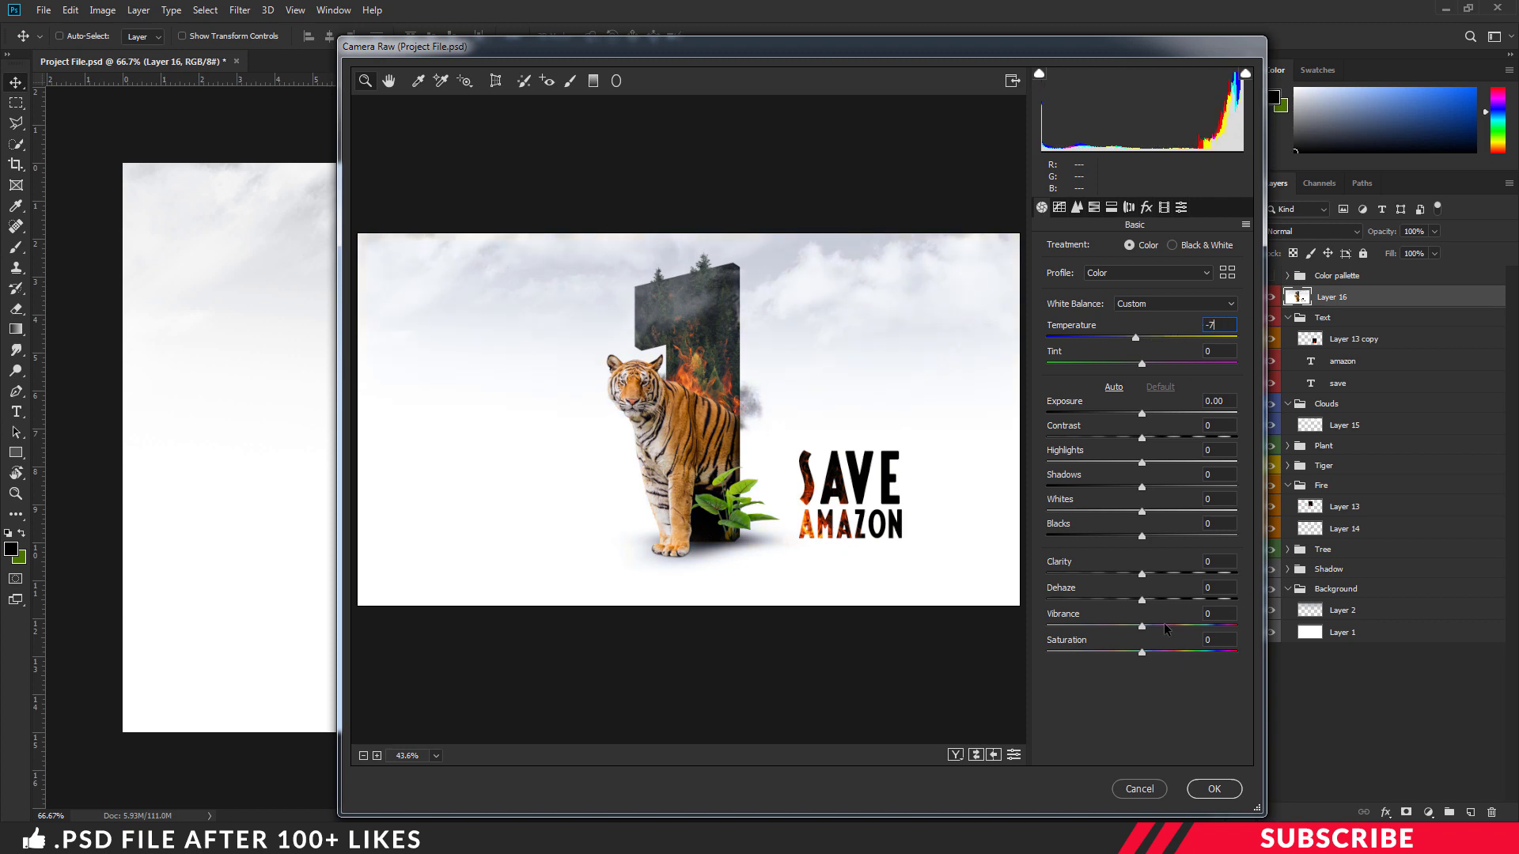
{"action": "left_click_drag", "start_coordinate": [1145, 627], "coordinate": [1148, 654]}
Set HSL saturation to Reds +4, Oranges +8, Yellows +3, Greens +6, Aquas +7, Blues +8, Purples +10, Magentas +3, and confirm Camera Raw.
{"action": "left_click", "coordinate": [1093, 207]}
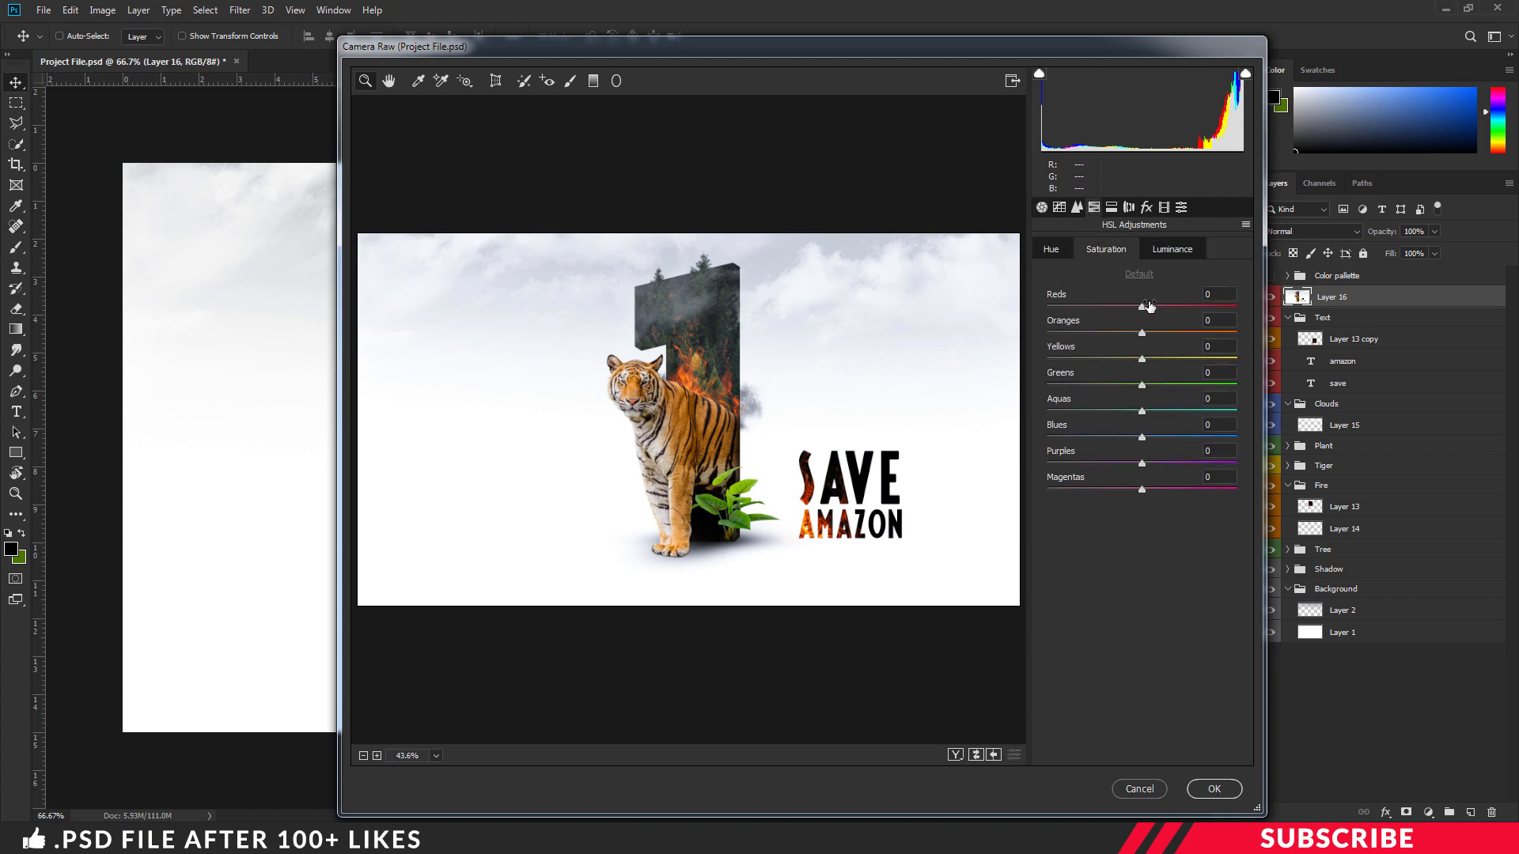
{"action": "left_click_drag", "start_coordinate": [1142, 307], "coordinate": [1148, 488]}
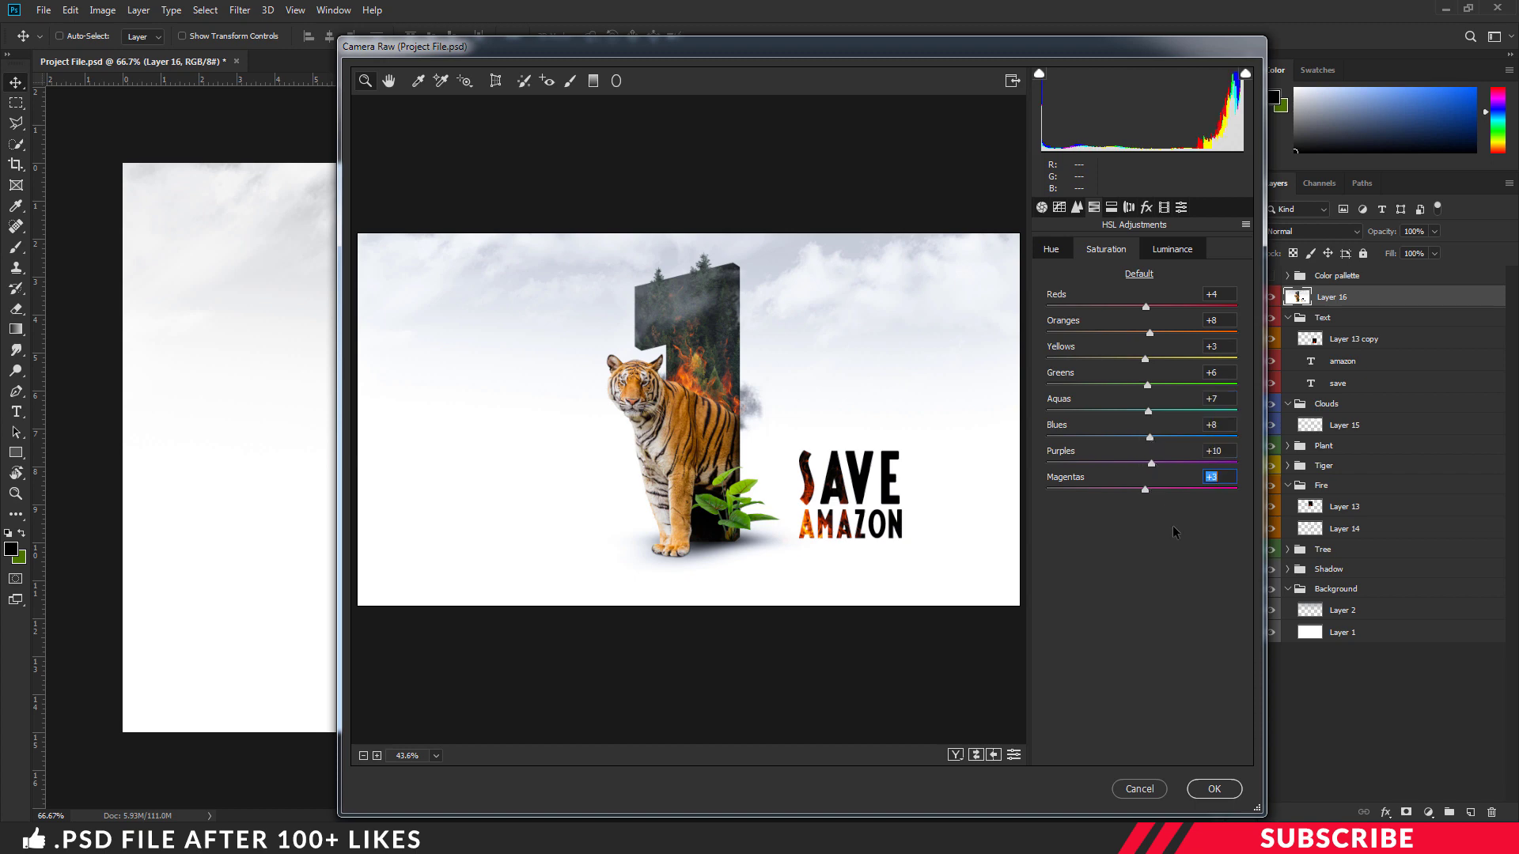
{"action": "left_click", "coordinate": [1218, 788]}
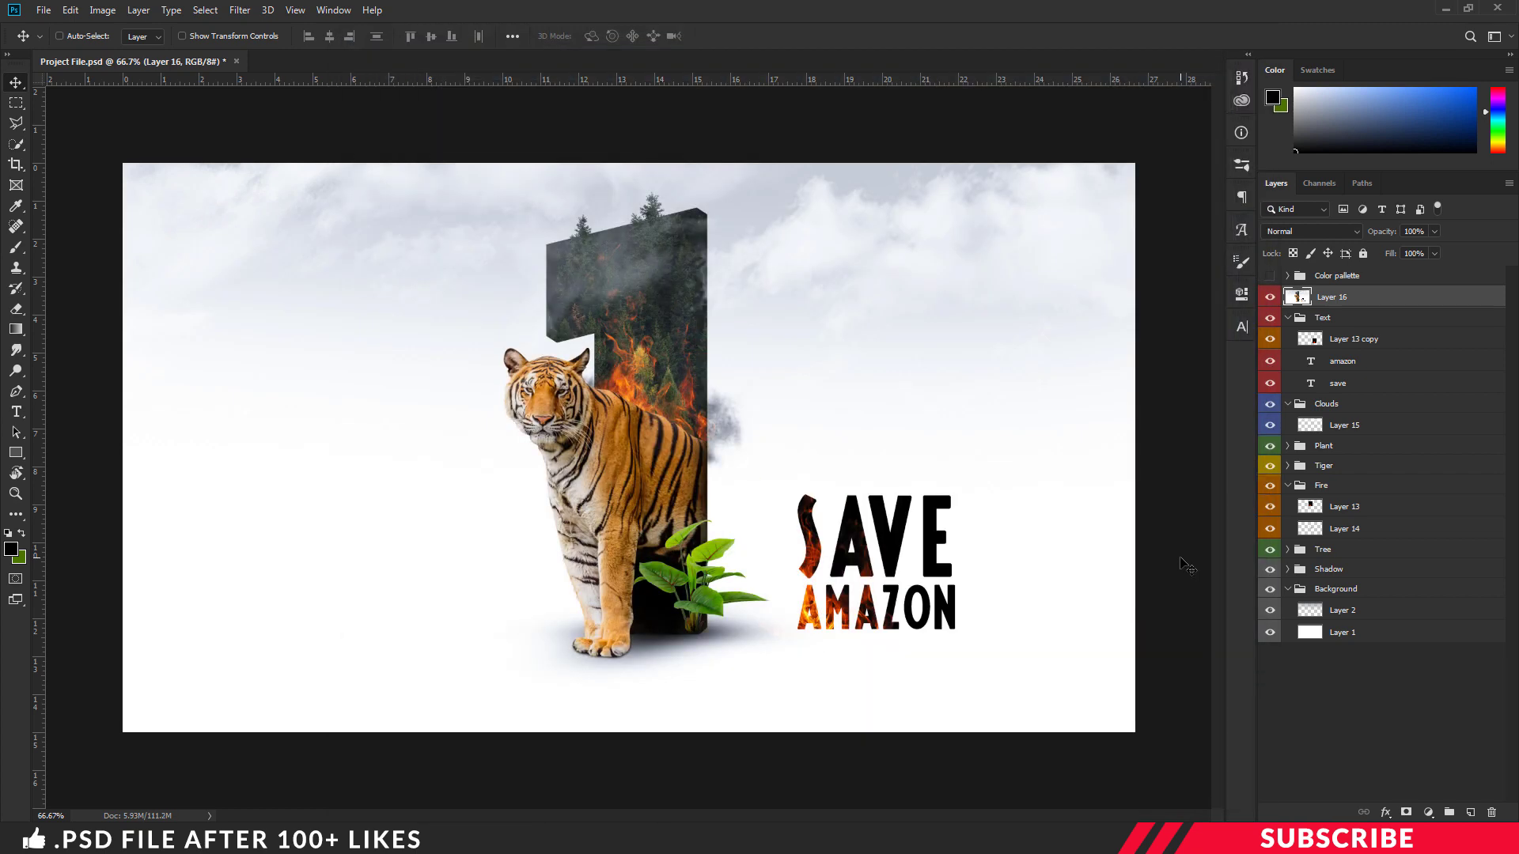